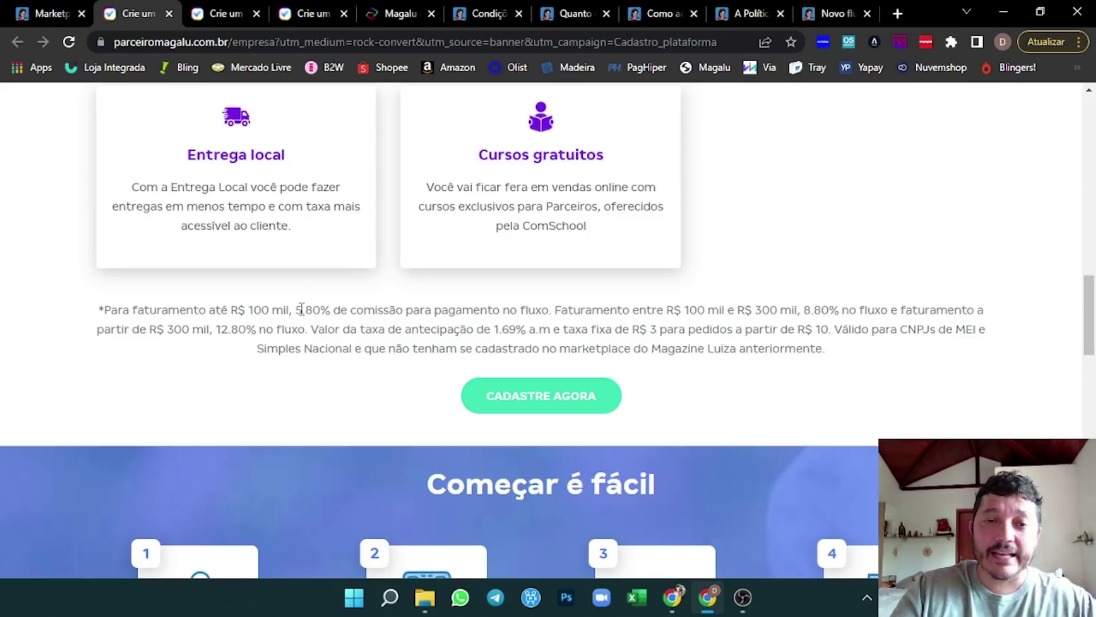
- Compare the partner page's commission rate for revenue up to R$ 100 mil with the category rates in the Comissionamento table, highlighting the Moda e Acessórios percentage
{"action": "left_click_drag", "start_coordinate": [295, 309], "coordinate": [333, 306]}
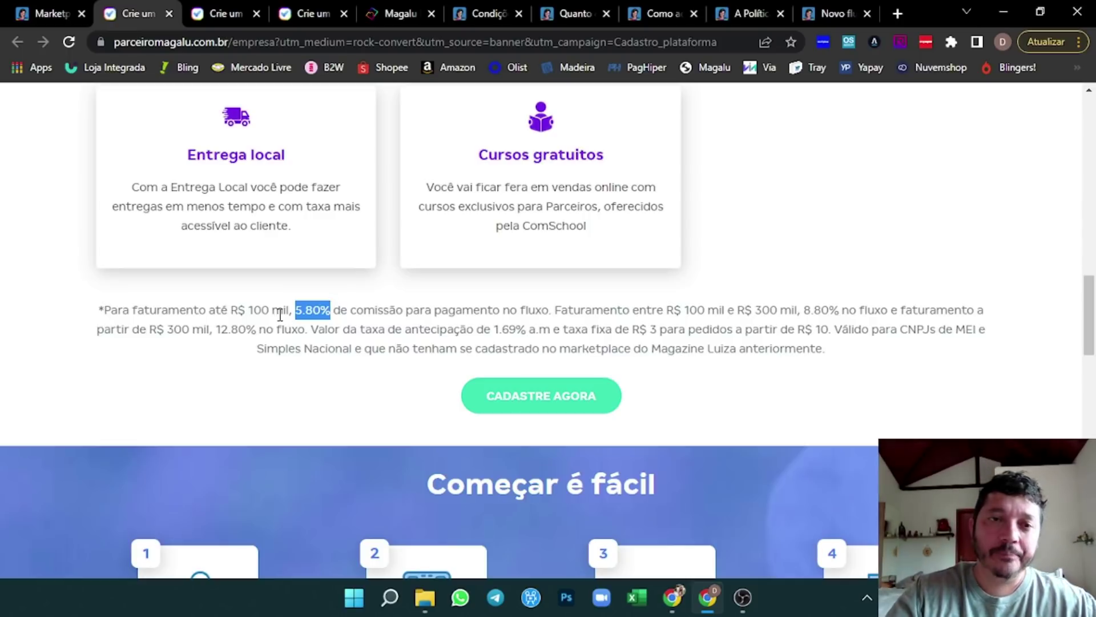
{"action": "key", "text": "ctrl+6"}
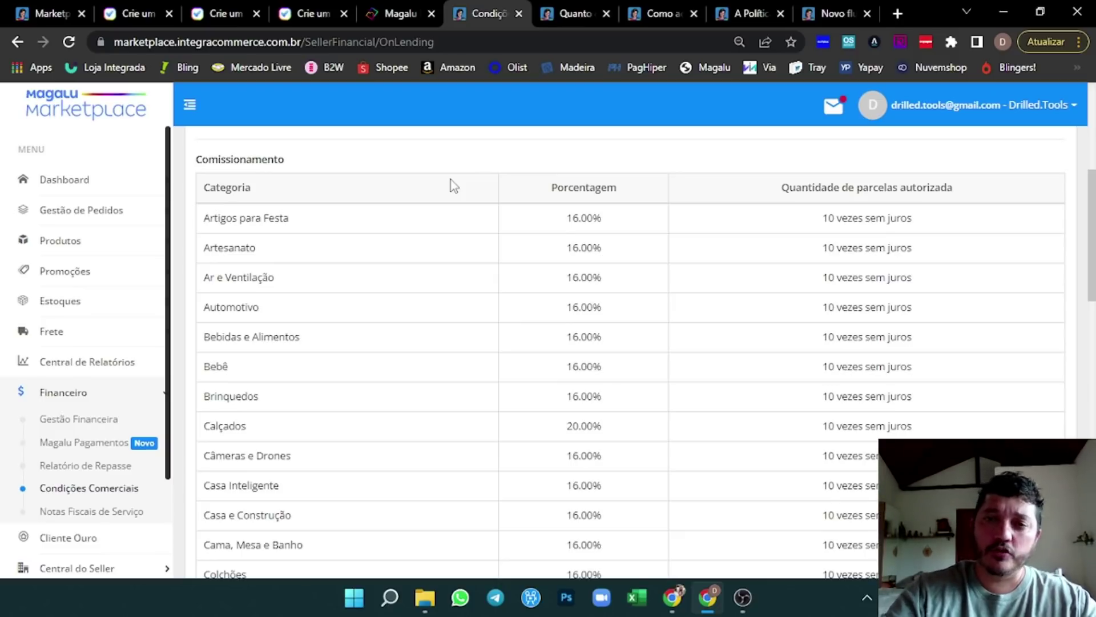
{"action": "scroll", "coordinate": [448, 183], "scroll_direction": "up", "scroll_amount": 1}
{"action": "scroll", "coordinate": [439, 216], "scroll_direction": "down", "scroll_amount": 1}
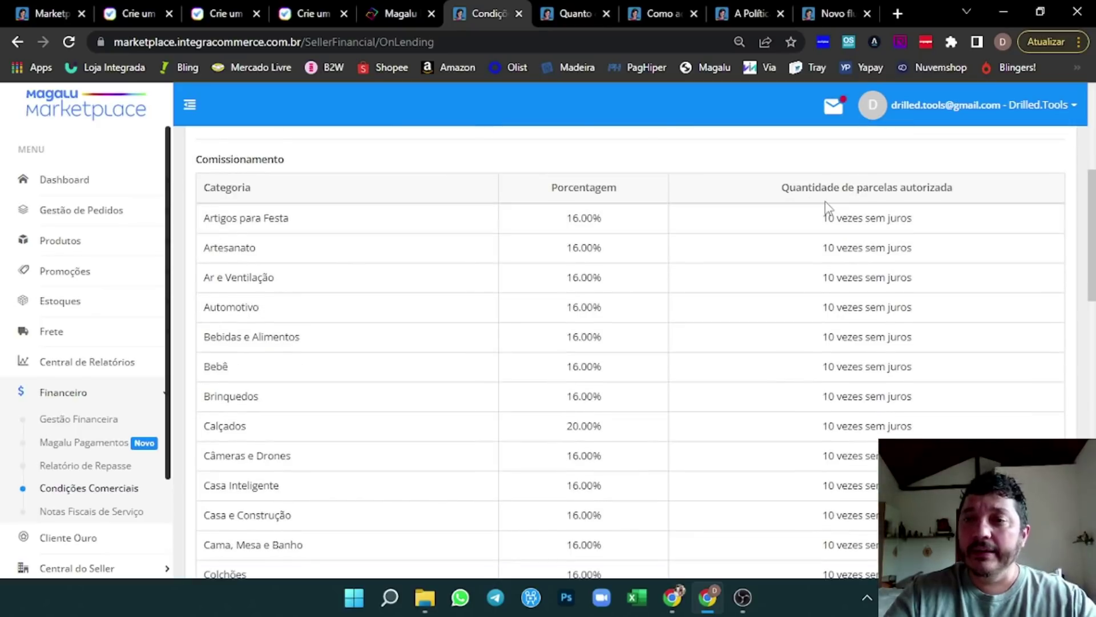
{"action": "scroll", "coordinate": [850, 211], "scroll_direction": "up", "scroll_amount": 1}
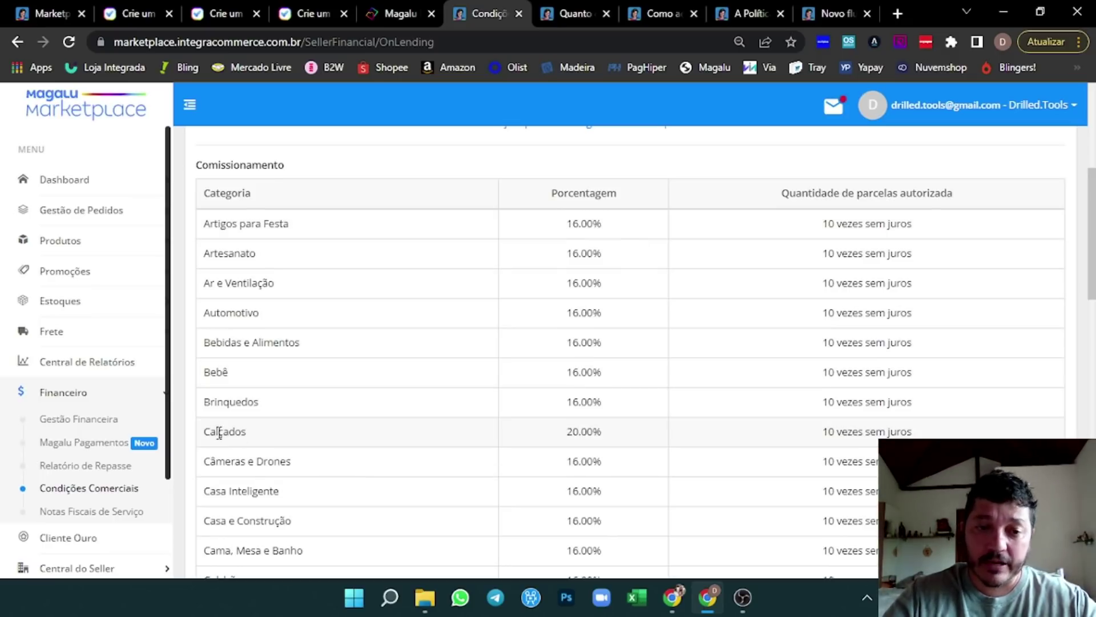
{"action": "scroll", "coordinate": [591, 432], "scroll_direction": "down", "scroll_amount": 4}
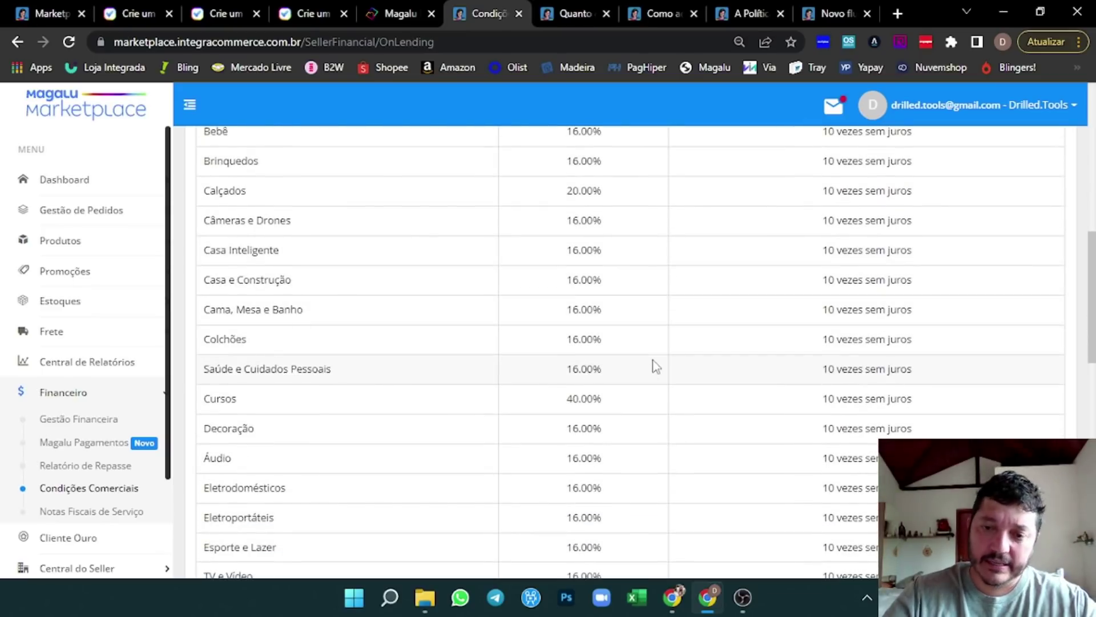
{"action": "scroll", "coordinate": [655, 359], "scroll_direction": "down", "scroll_amount": 3}
{"action": "scroll", "coordinate": [618, 219], "scroll_direction": "down", "scroll_amount": 5}
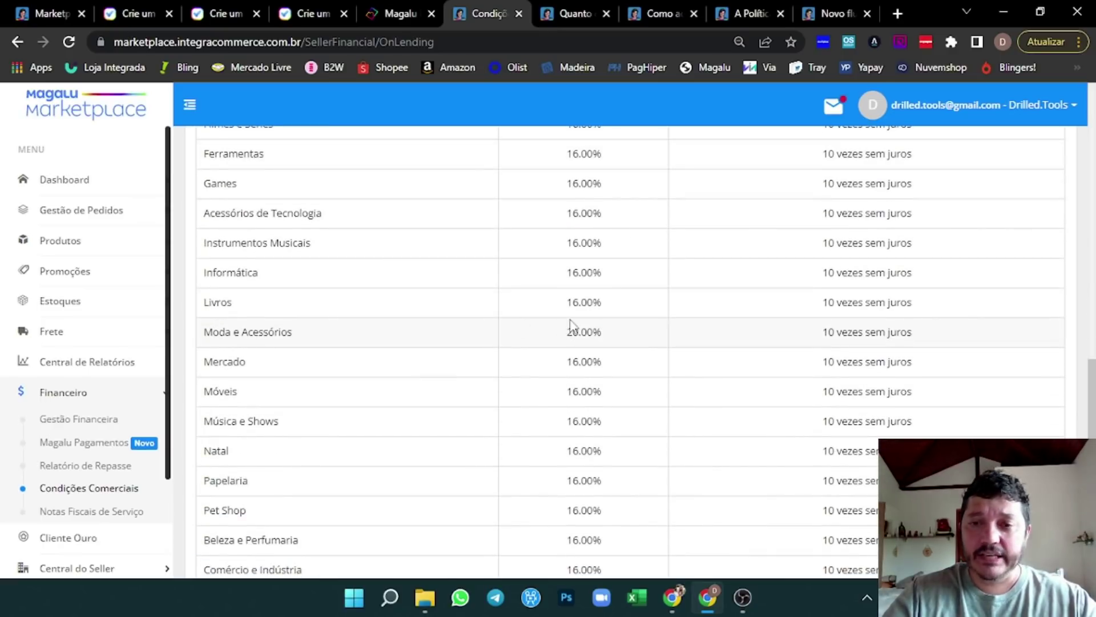
{"action": "left_click_drag", "start_coordinate": [567, 336], "coordinate": [605, 337]}
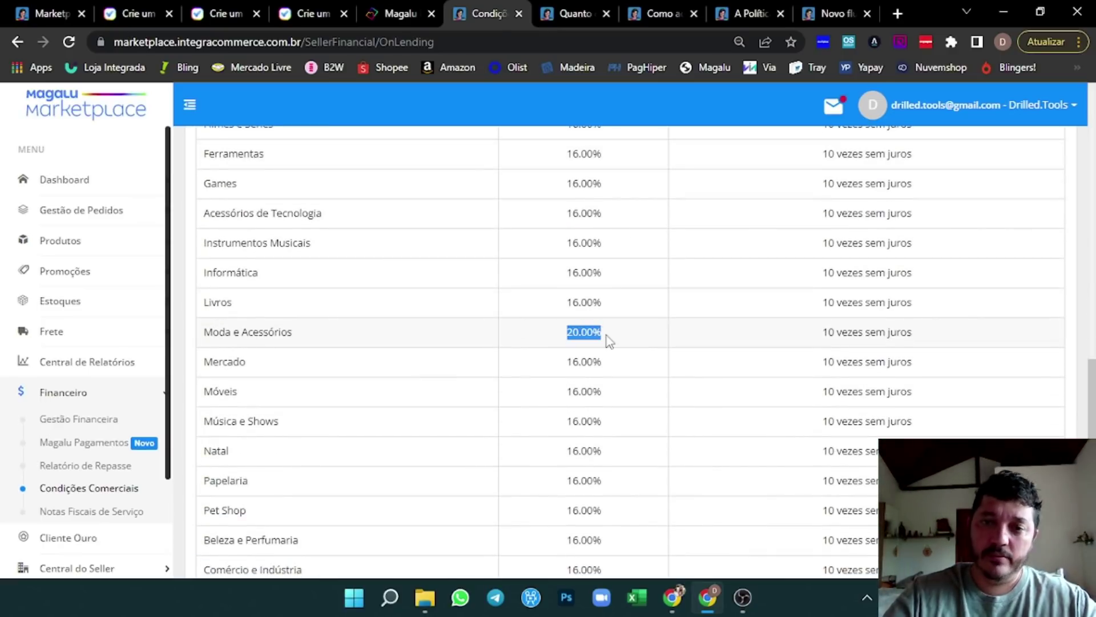
{"action": "scroll", "coordinate": [671, 322], "scroll_direction": "down", "scroll_amount": 3}
{"action": "scroll", "coordinate": [676, 325], "scroll_direction": "down", "scroll_amount": 2}
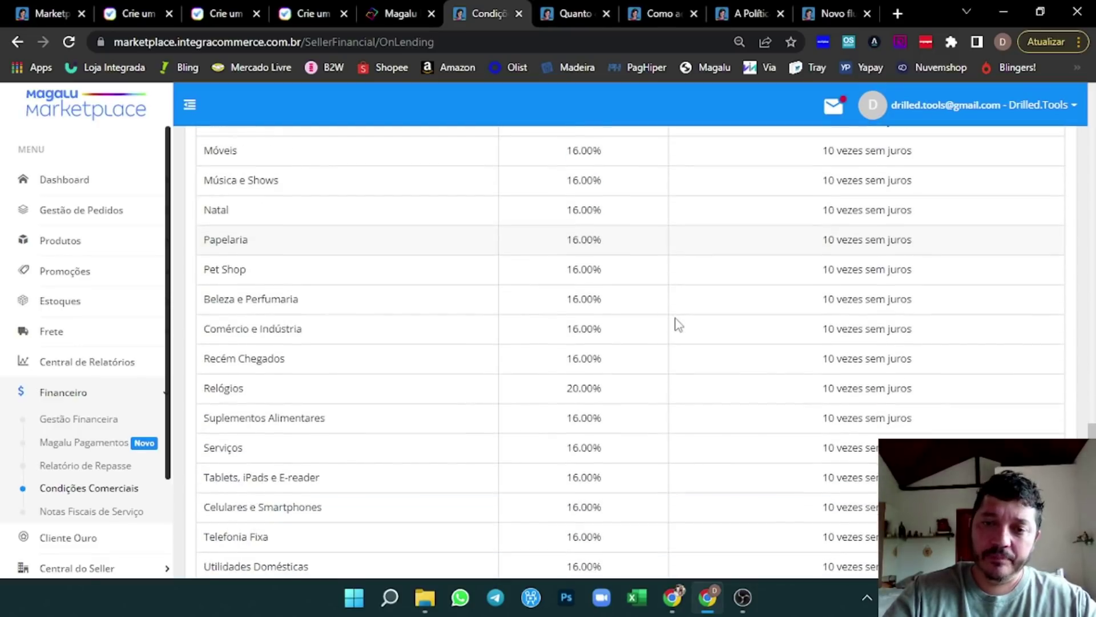
{"action": "scroll", "coordinate": [657, 306], "scroll_direction": "down", "scroll_amount": 2}
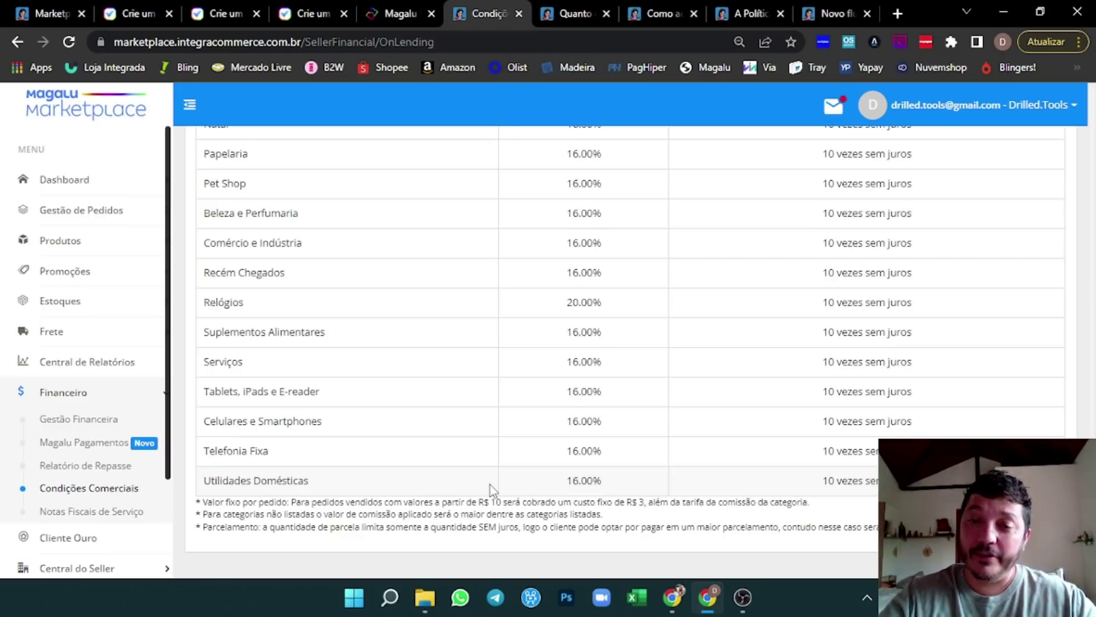
- Highlight the Cursos percentage in the Comissionamento table and review the fixed-fee and installment footnotes below it
{"action": "scroll", "coordinate": [490, 484], "scroll_direction": "up", "scroll_amount": 8}
{"action": "scroll", "coordinate": [515, 426], "scroll_direction": "up", "scroll_amount": 4}
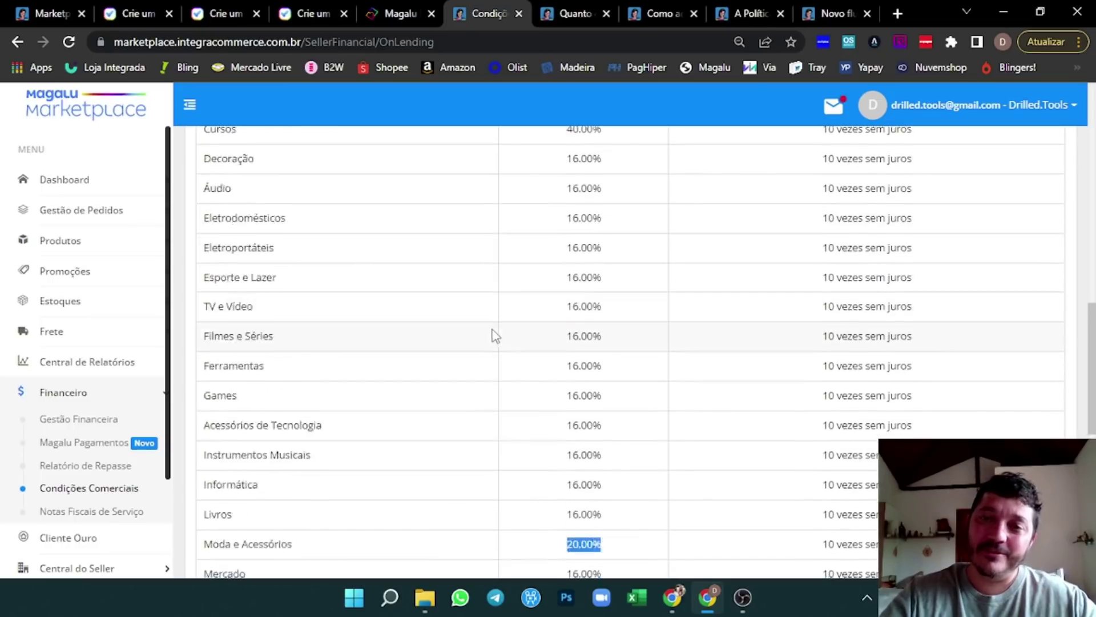
{"action": "left_click_drag", "start_coordinate": [570, 308], "coordinate": [618, 327]}
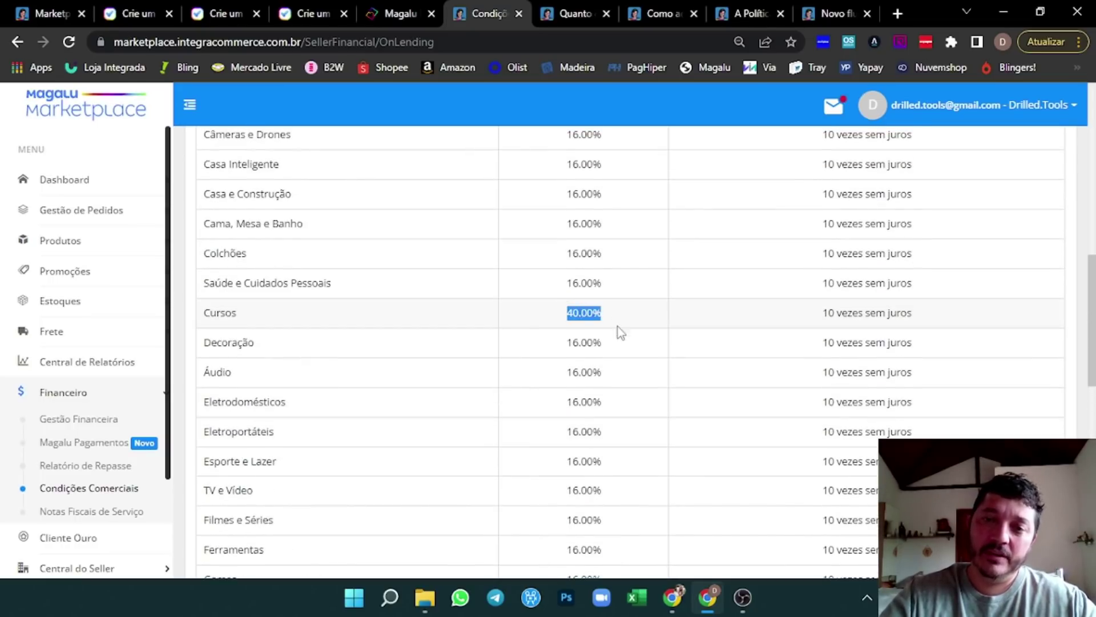
{"action": "scroll", "coordinate": [611, 272], "scroll_direction": "up", "scroll_amount": 4}
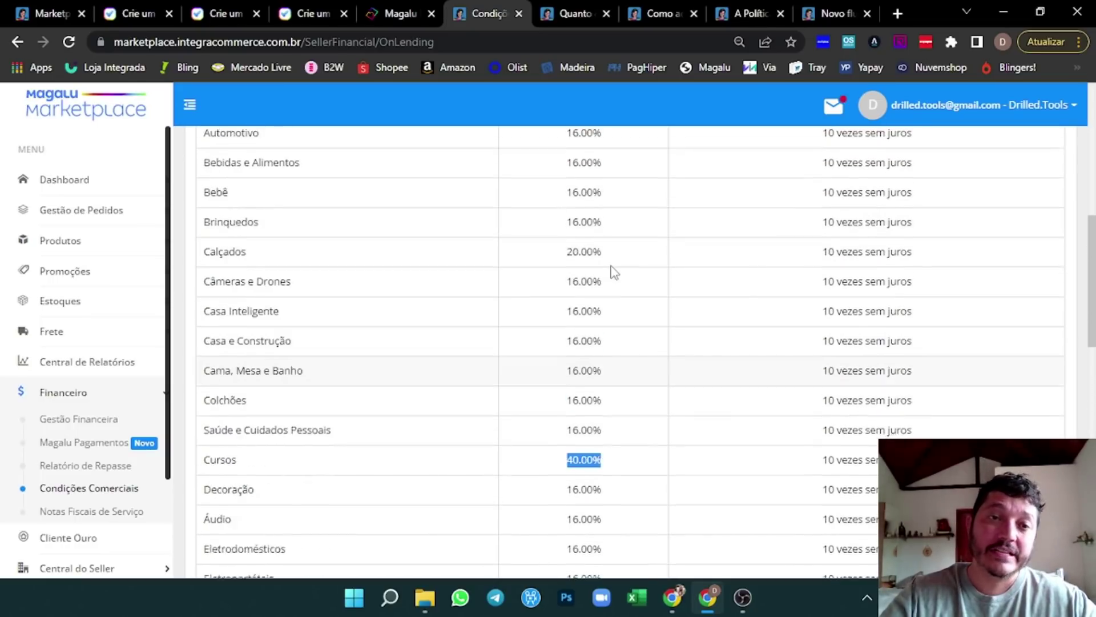
{"action": "scroll", "coordinate": [621, 267], "scroll_direction": "down", "scroll_amount": 7}
{"action": "scroll", "coordinate": [626, 274], "scroll_direction": "down", "scroll_amount": 10}
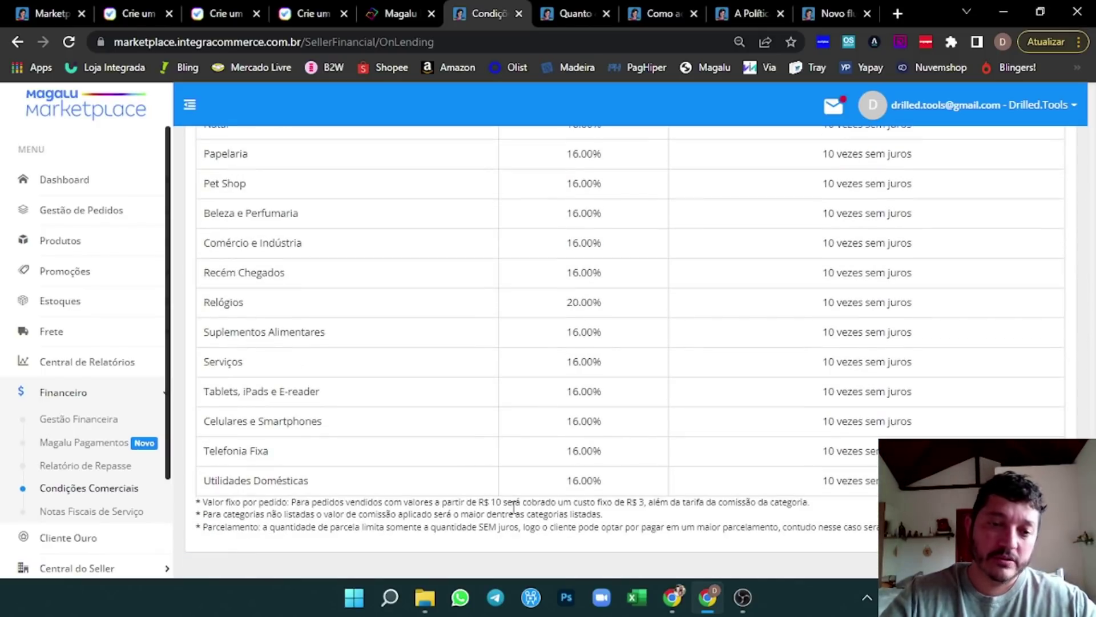
- Open the current marketplace rate table and highlight the Artesanato and Calçados commission percentages
{"action": "scroll", "coordinate": [513, 507], "scroll_direction": "up", "scroll_amount": 20}
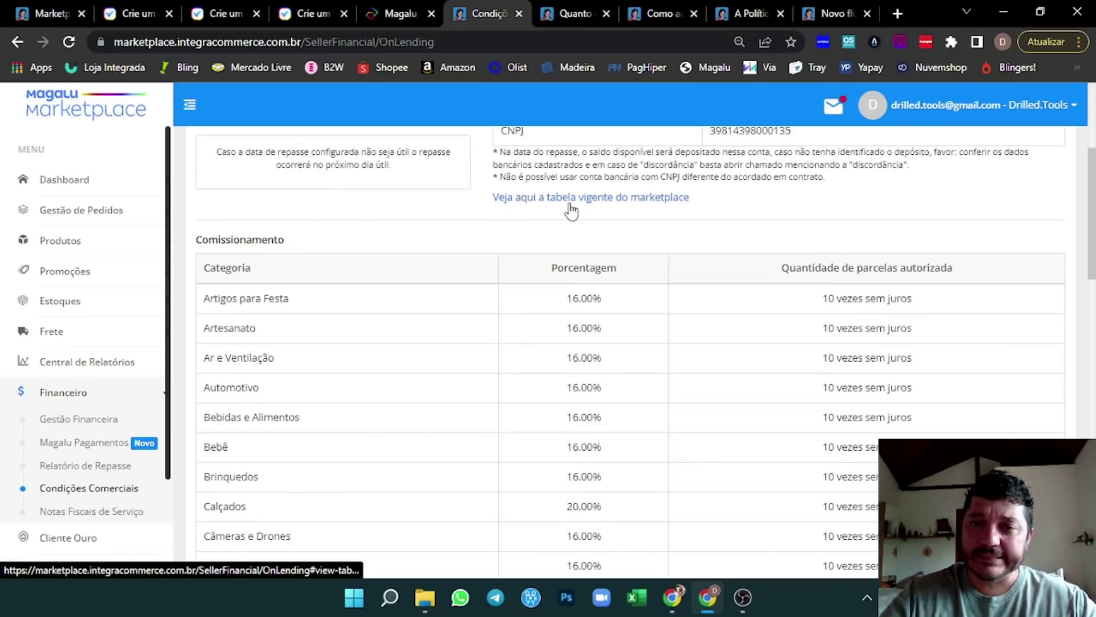
{"action": "left_click", "coordinate": [650, 200]}
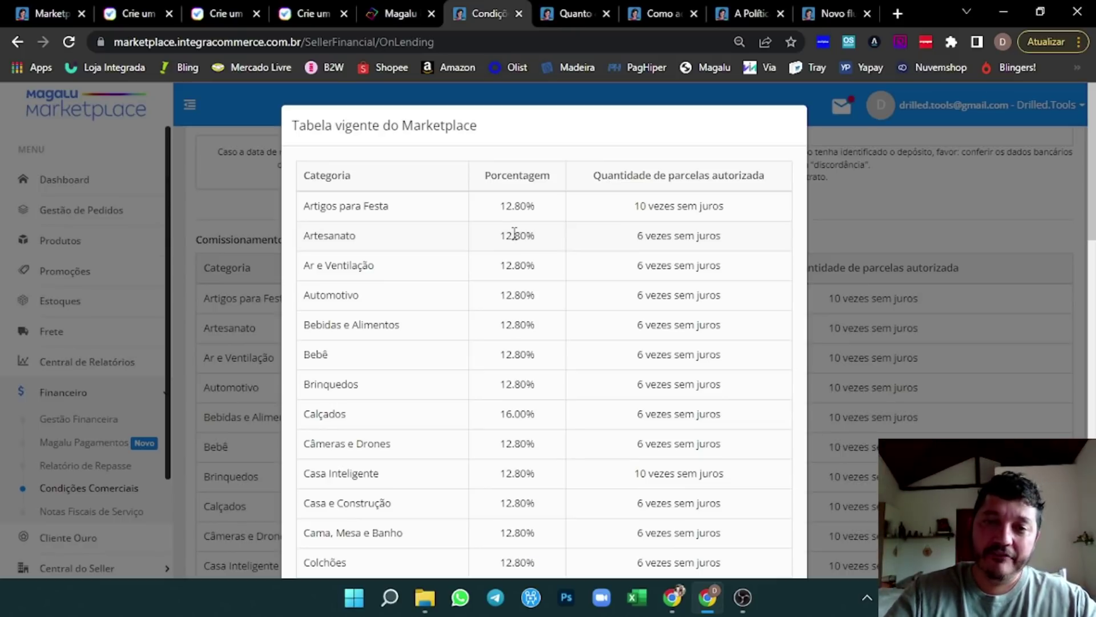
{"action": "left_click_drag", "start_coordinate": [501, 235], "coordinate": [535, 238]}
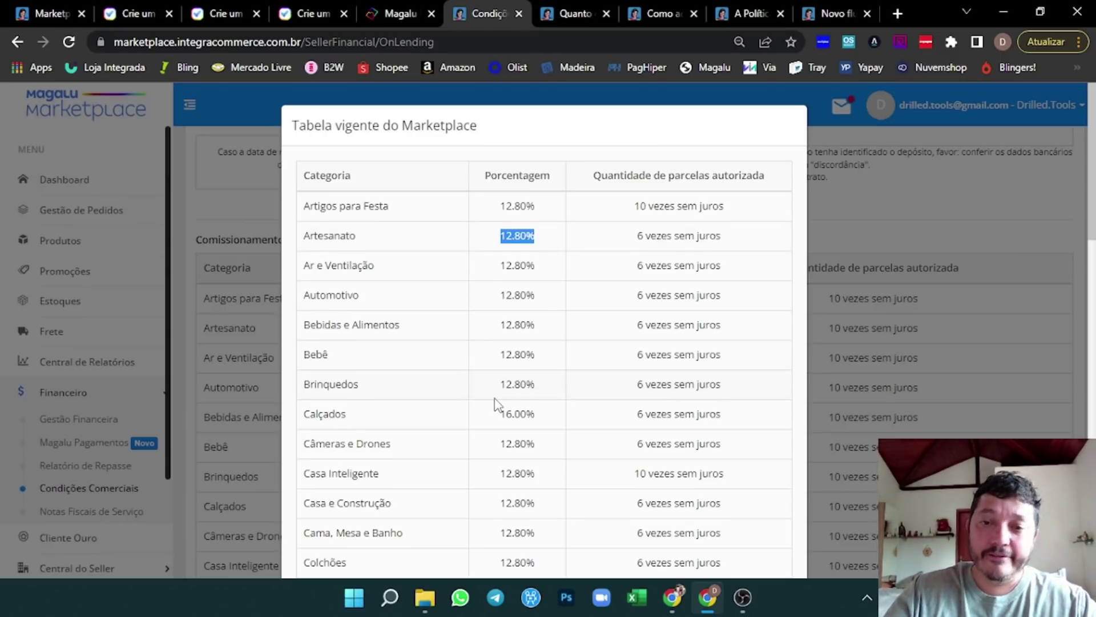
{"action": "left_click_drag", "start_coordinate": [500, 413], "coordinate": [541, 412]}
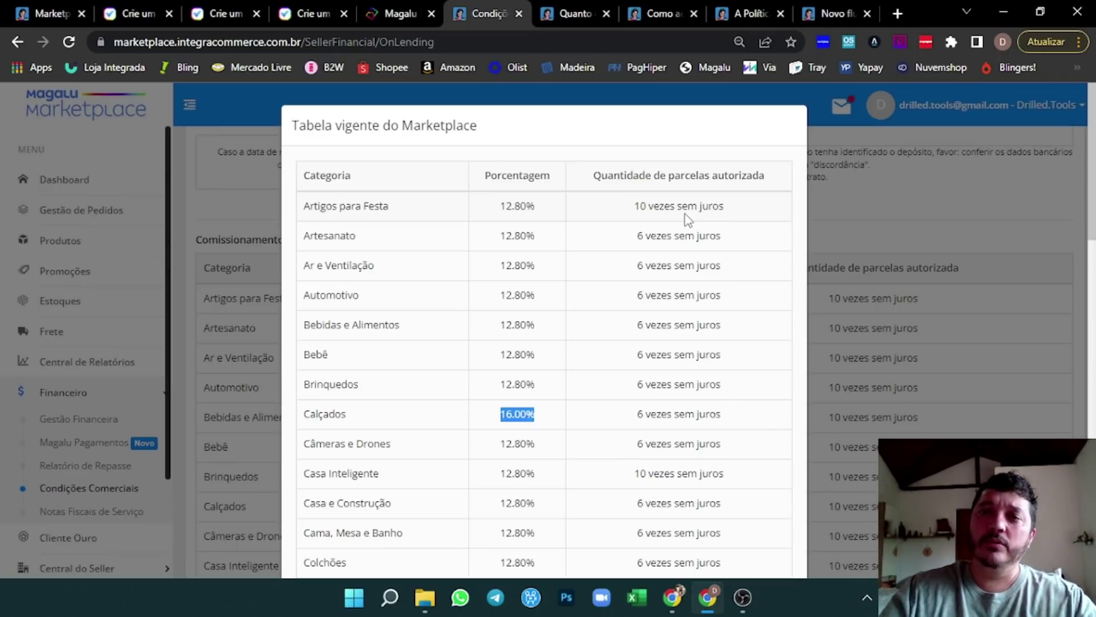
- Examine the freight co-participation cost table by weight range and the FAQ article on real versus cubed product weight
{"action": "key", "text": "ctrl+Tab"}
{"action": "key", "text": "ctrl+Tab"}
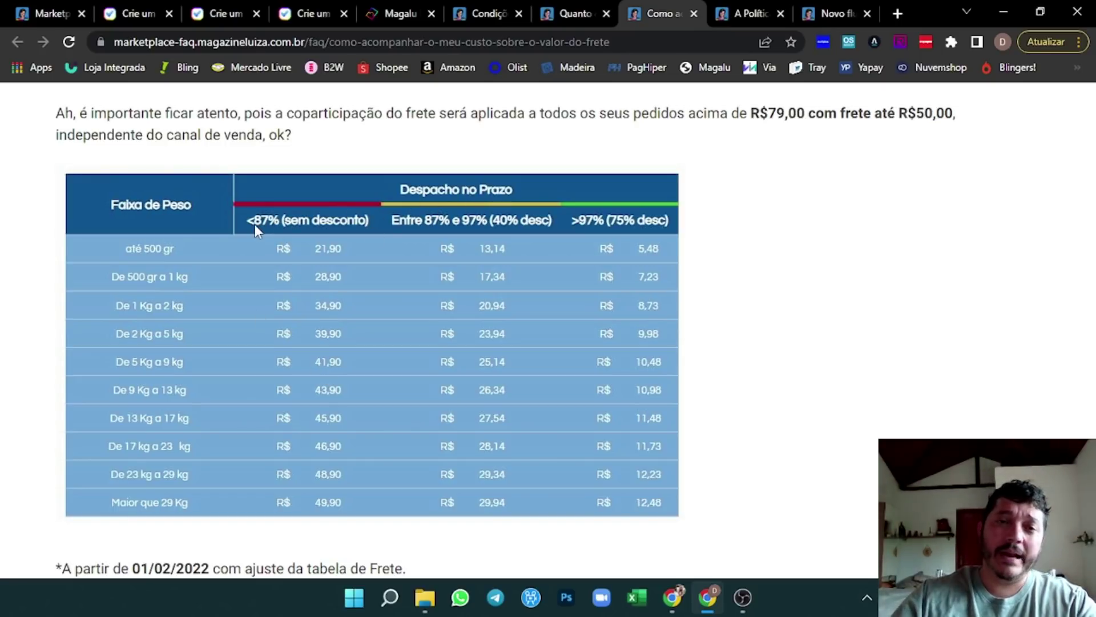
{"action": "left_click", "coordinate": [330, 306]}
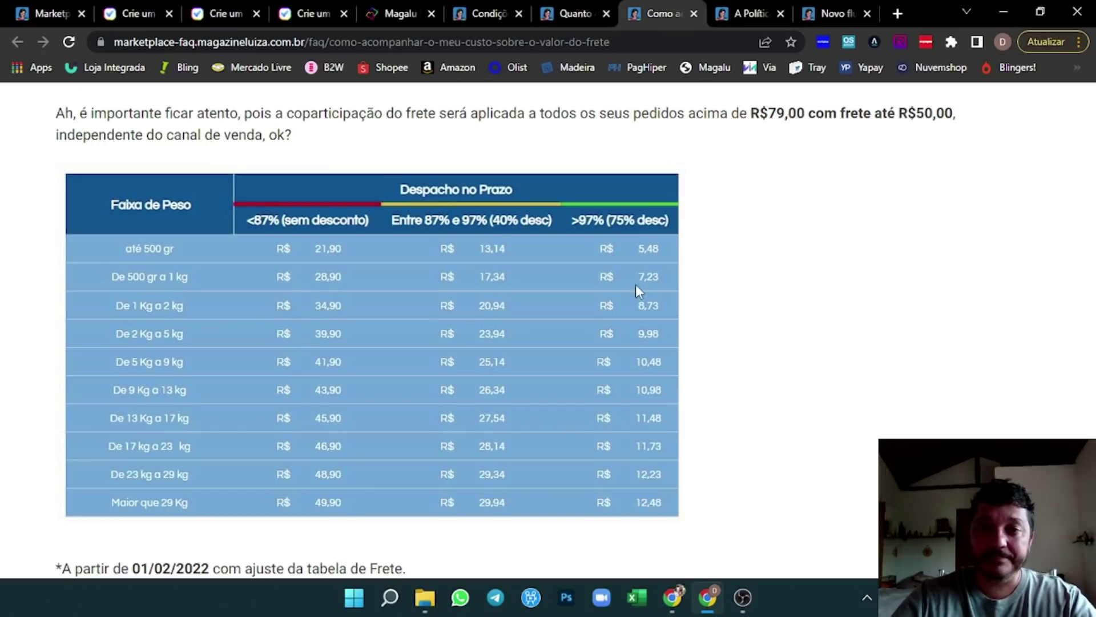
{"action": "key", "text": "ctrl+Tab"}
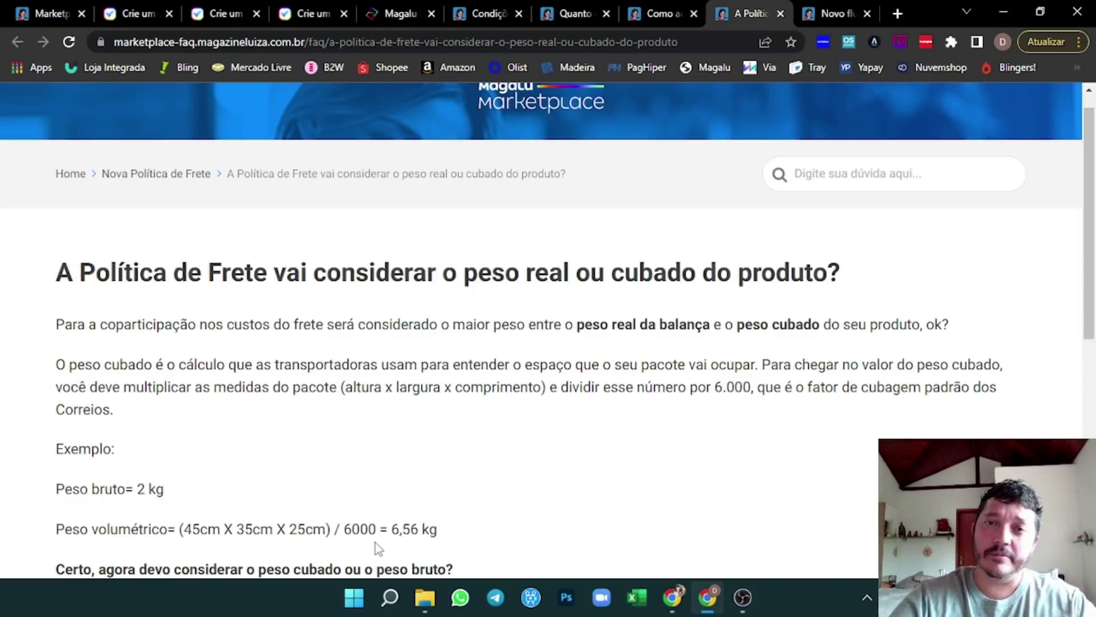
{"action": "scroll", "coordinate": [677, 193], "scroll_direction": "up", "scroll_amount": 1}
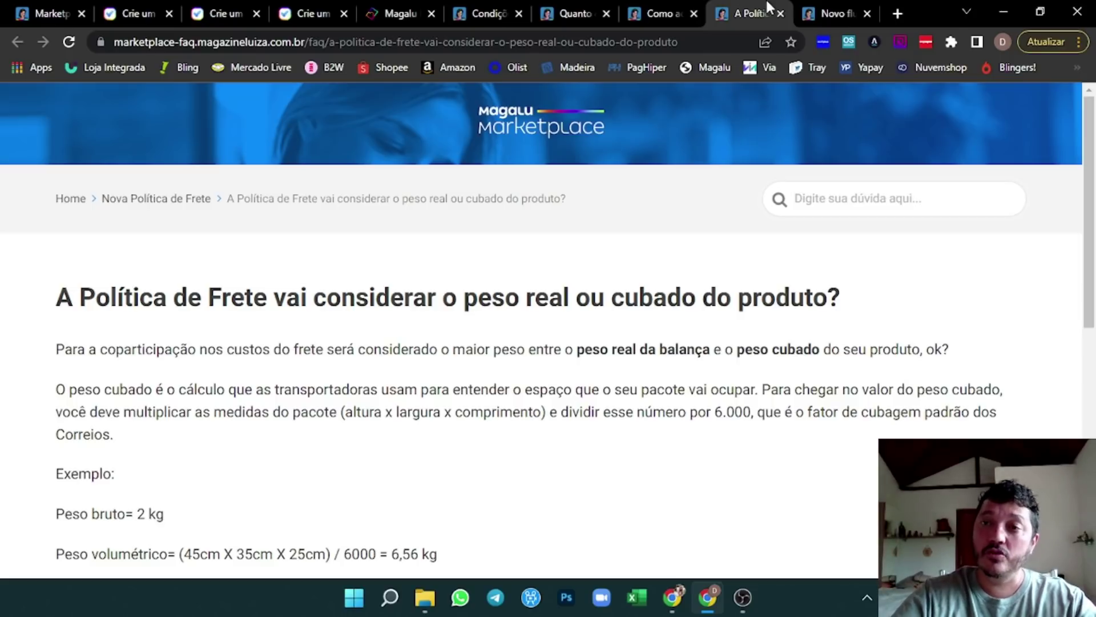
- Review the new payout flow page, comparing balance release periods for Despachado and Entregue orders with those for Magalu Entregas orders
{"action": "left_click", "coordinate": [833, 12]}
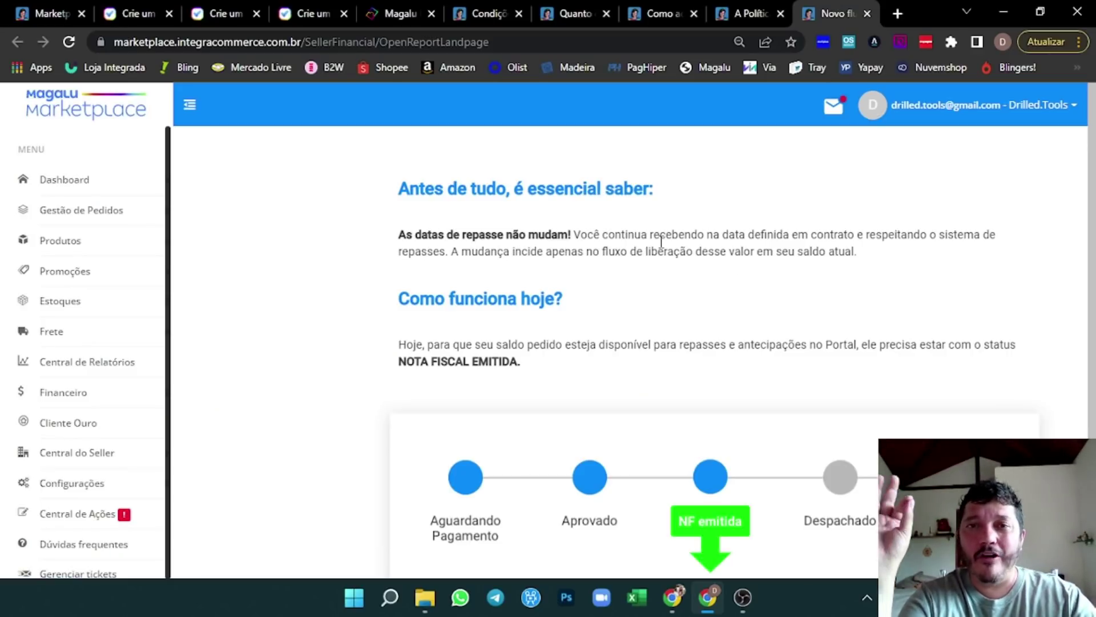
{"action": "scroll", "coordinate": [661, 241], "scroll_direction": "down", "scroll_amount": 5}
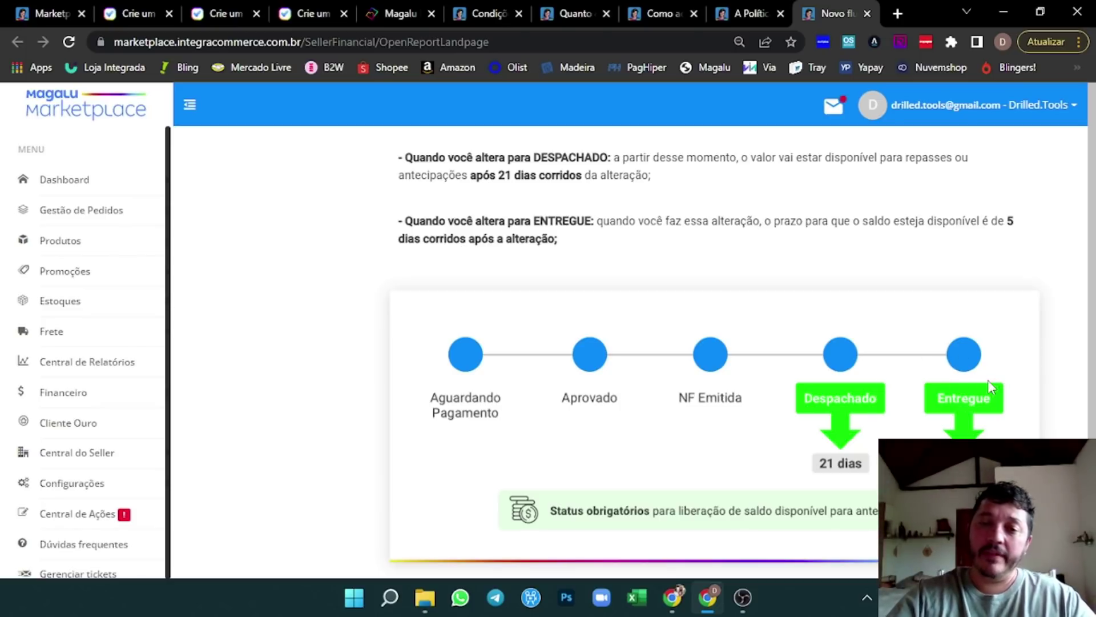
{"action": "scroll", "coordinate": [965, 345], "scroll_direction": "down", "scroll_amount": 10}
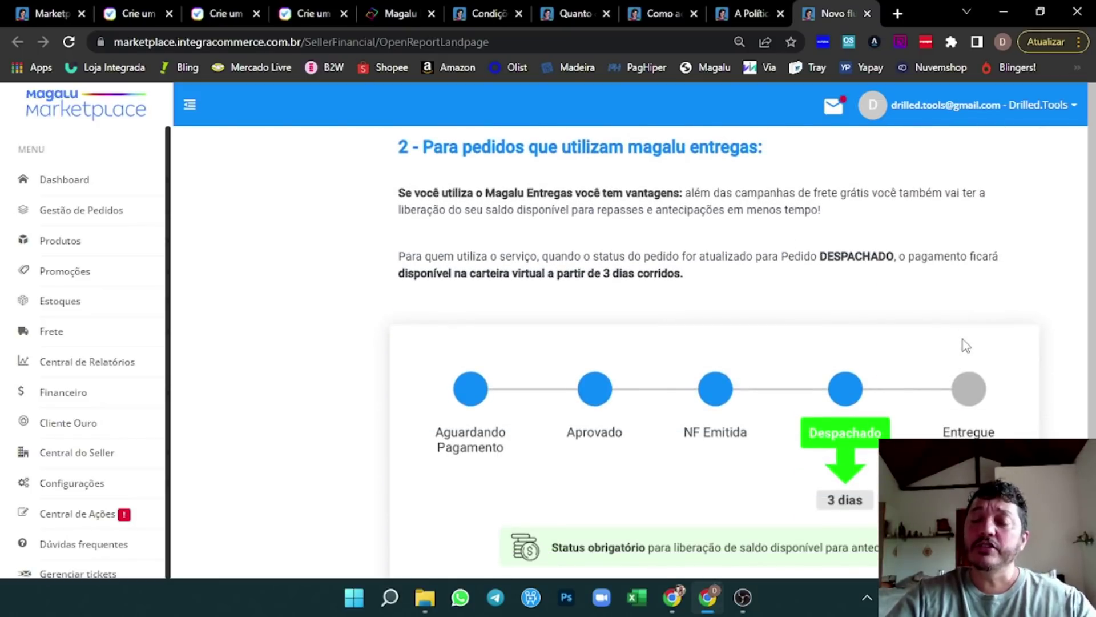
{"action": "scroll", "coordinate": [971, 249], "scroll_direction": "down", "scroll_amount": 1}
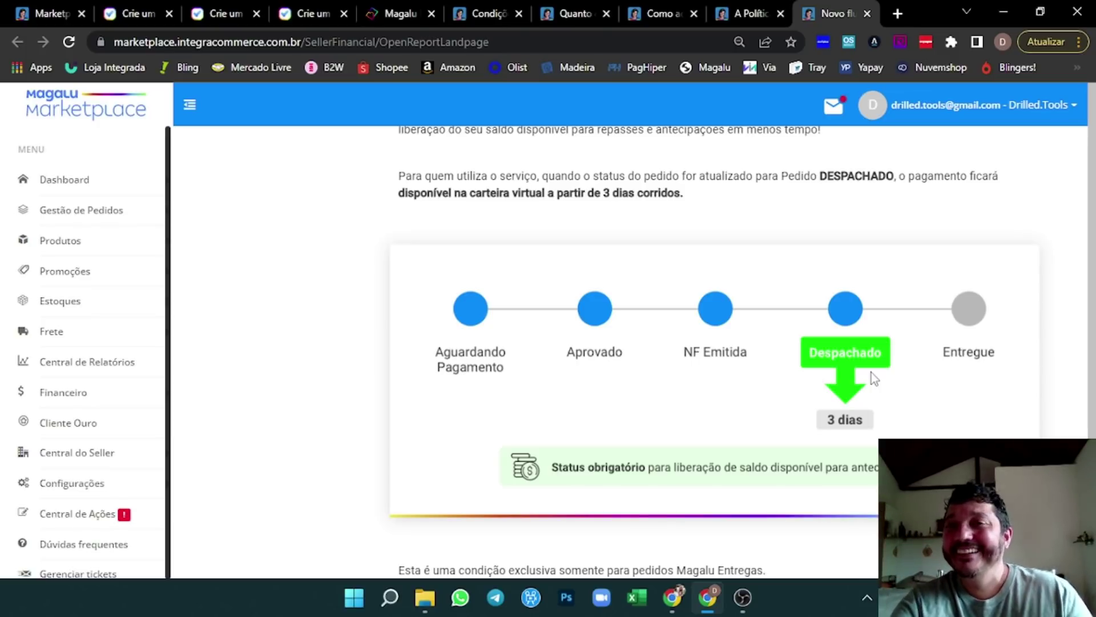
{"action": "scroll", "coordinate": [871, 371], "scroll_direction": "down", "scroll_amount": 1}
{"action": "scroll", "coordinate": [871, 371], "scroll_direction": "down", "scroll_amount": 4}
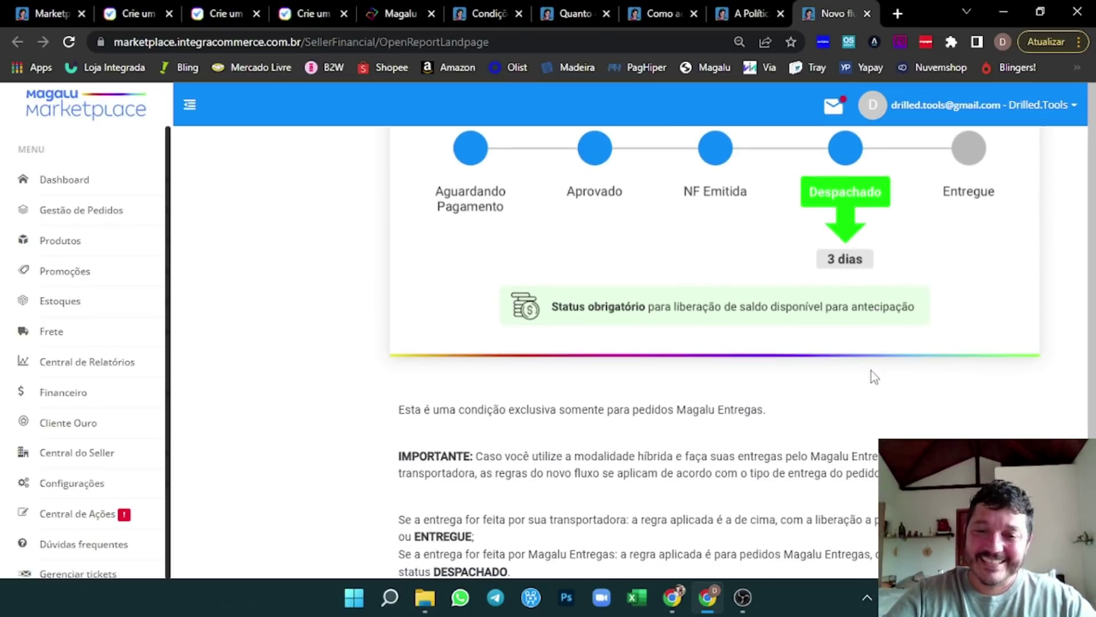
{"action": "scroll", "coordinate": [617, 492], "scroll_direction": "up", "scroll_amount": 7}
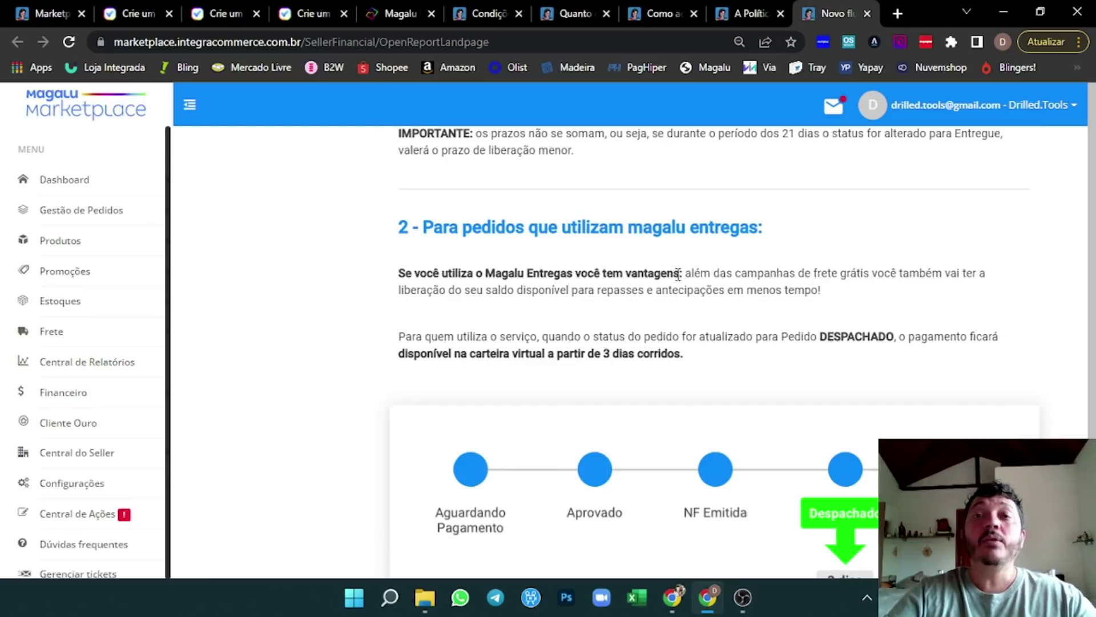
- Switch to Excel and, in a new blank workbook, enter 50 in cell H5 with the label cmv in G5
{"action": "left_click", "coordinate": [637, 597]}
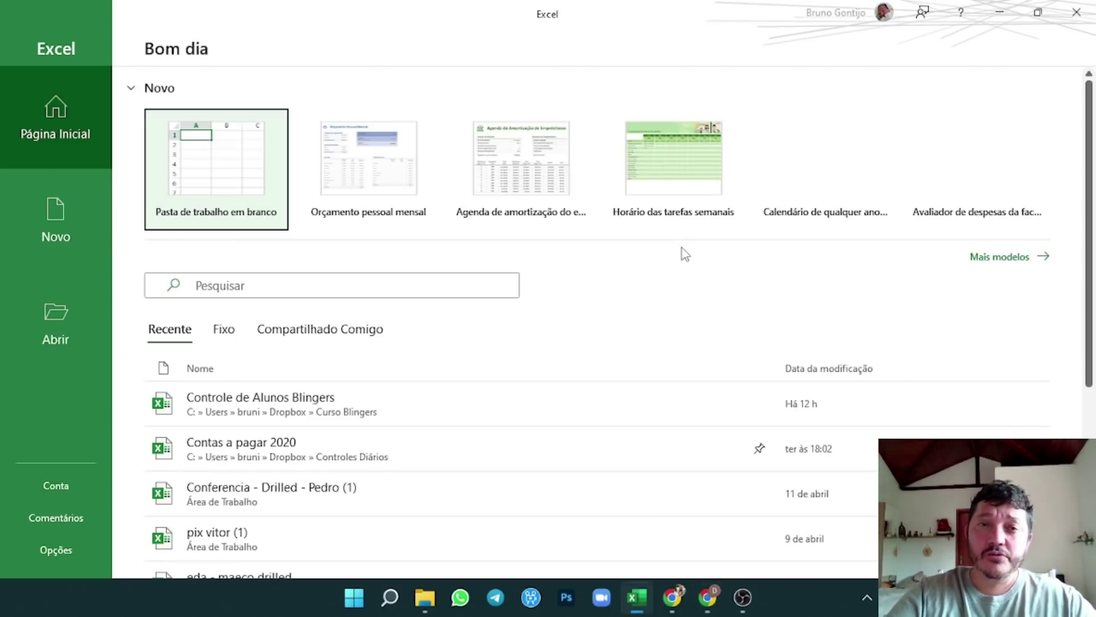
{"action": "left_click", "coordinate": [197, 143]}
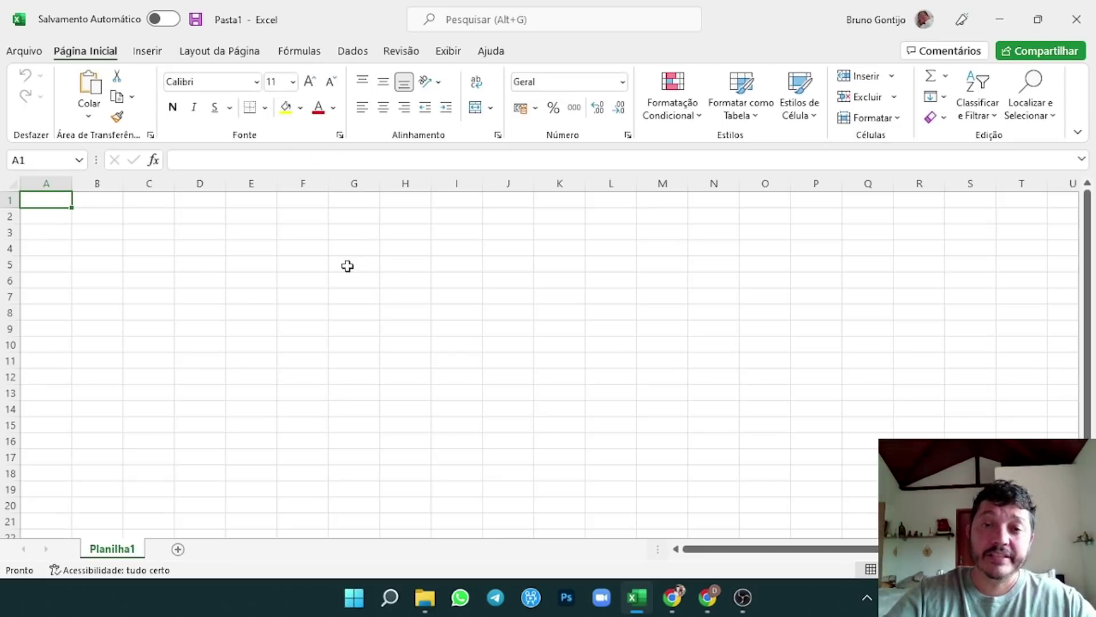
{"action": "left_click", "coordinate": [396, 265]}
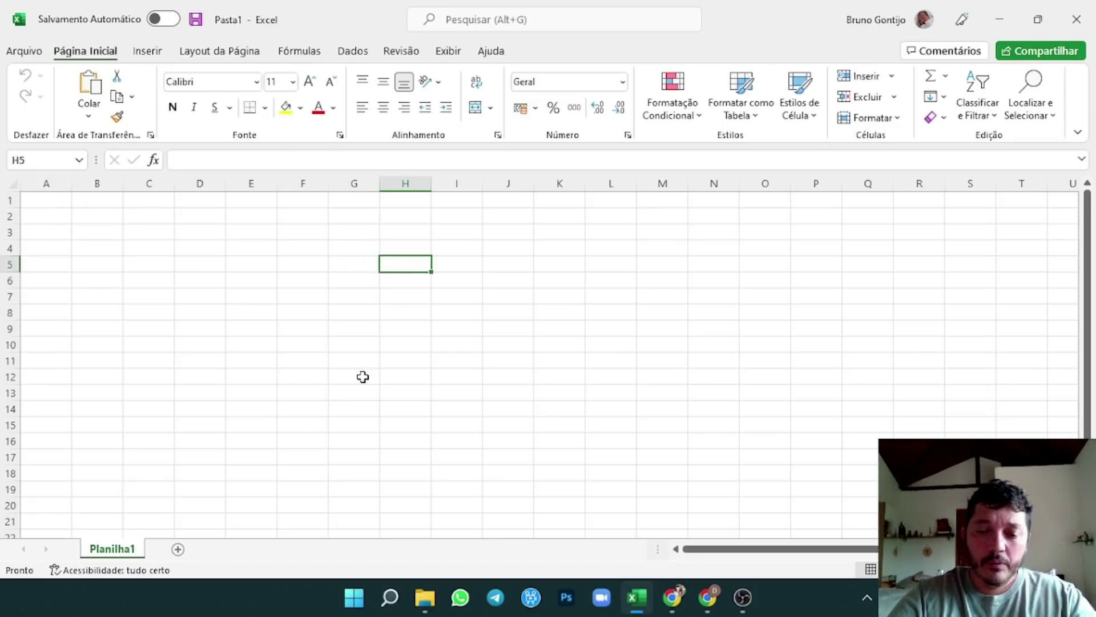
{"action": "type", "text": "50"}
{"action": "key", "text": "Return"}
{"action": "left_click", "coordinate": [363, 266]}
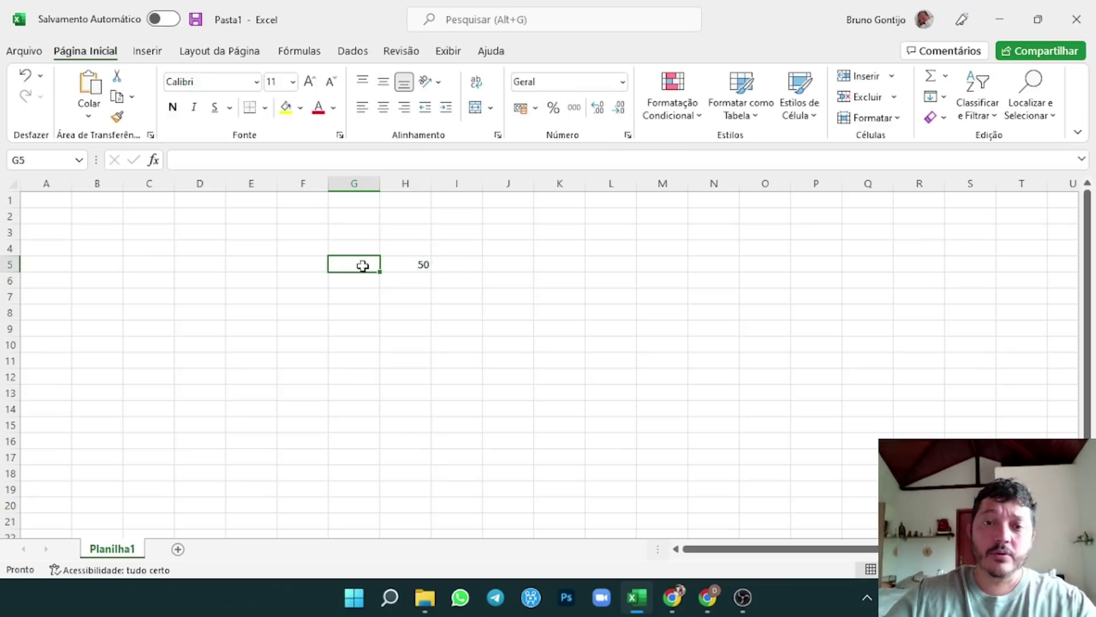
{"action": "type", "text": "cmv"}
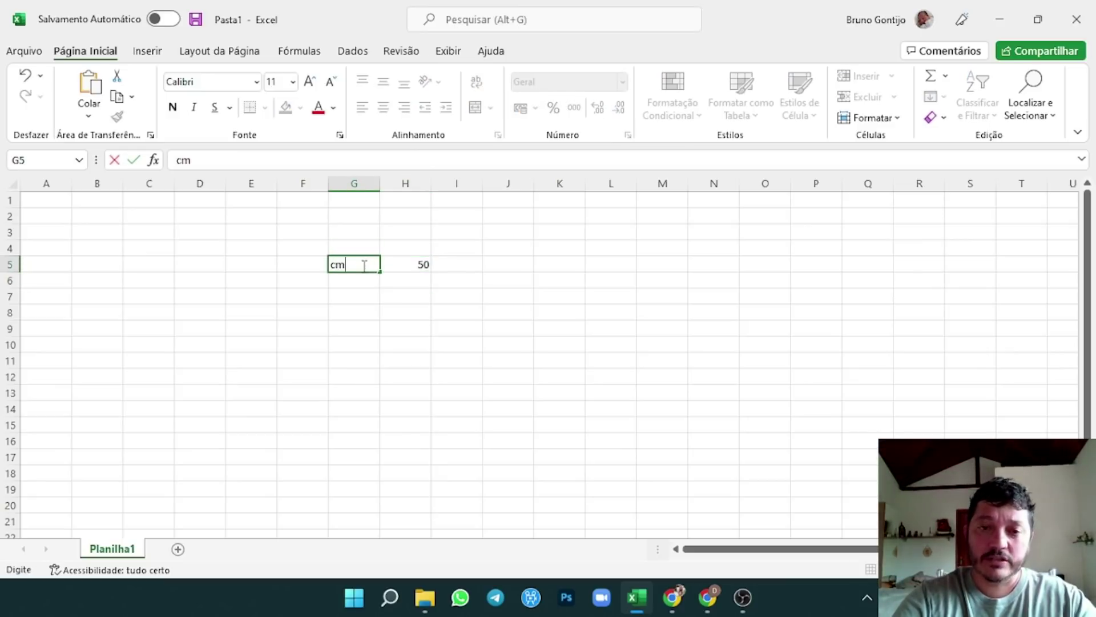
- Enter the note "produto + impostos de entrada + frete entrada" in J5, beside the cmv value
{"action": "left_click", "coordinate": [521, 265]}
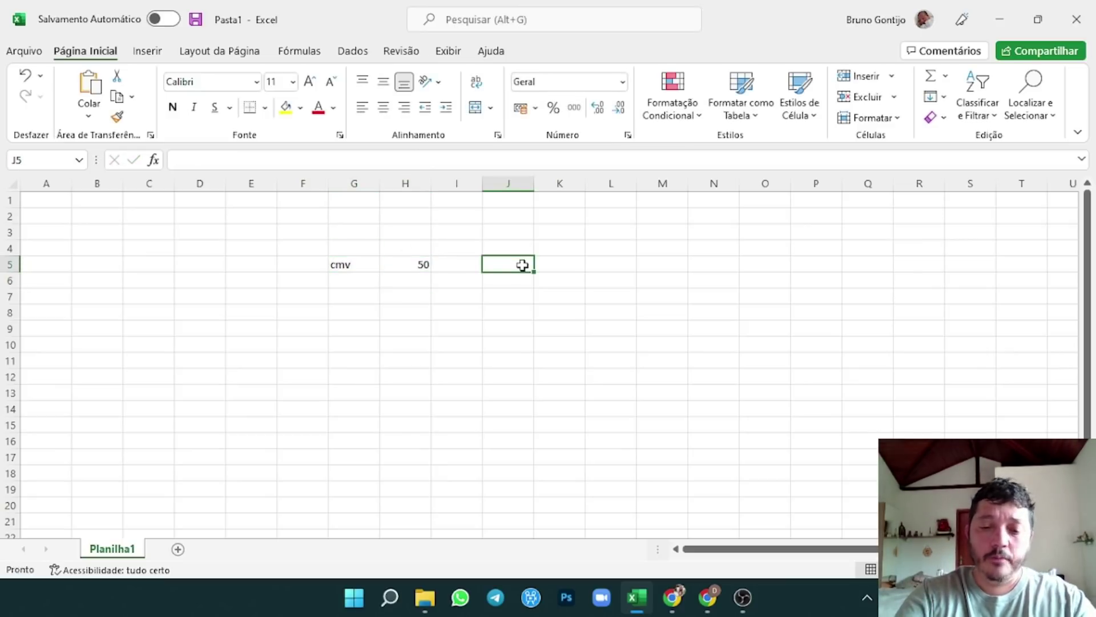
{"action": "type", "text": "produto"}
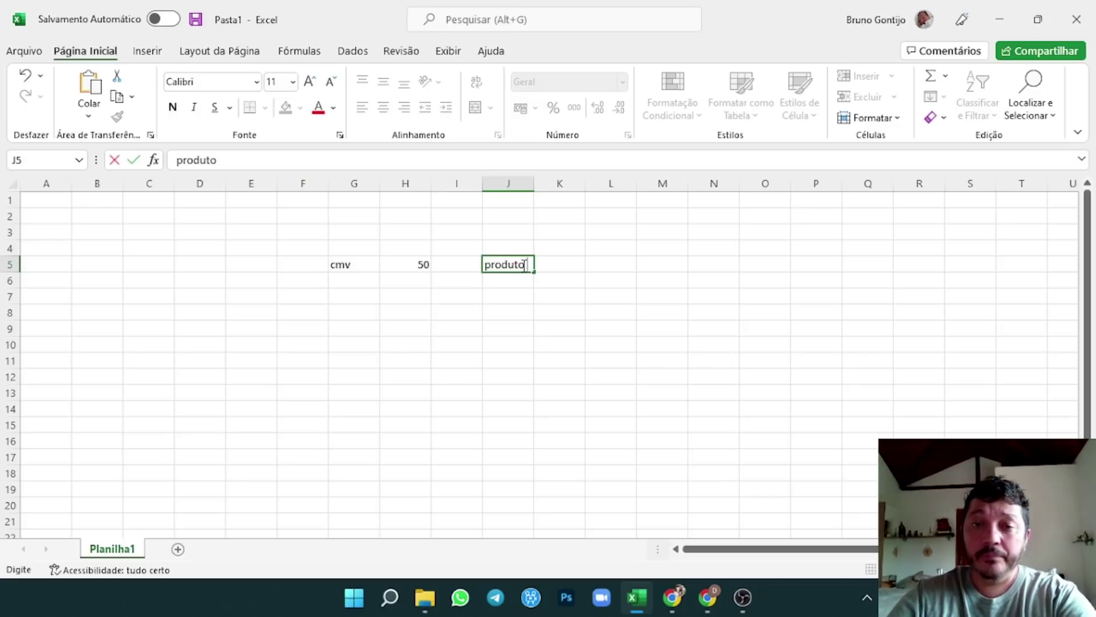
{"action": "type", "text": " + impostos de entrada +"}
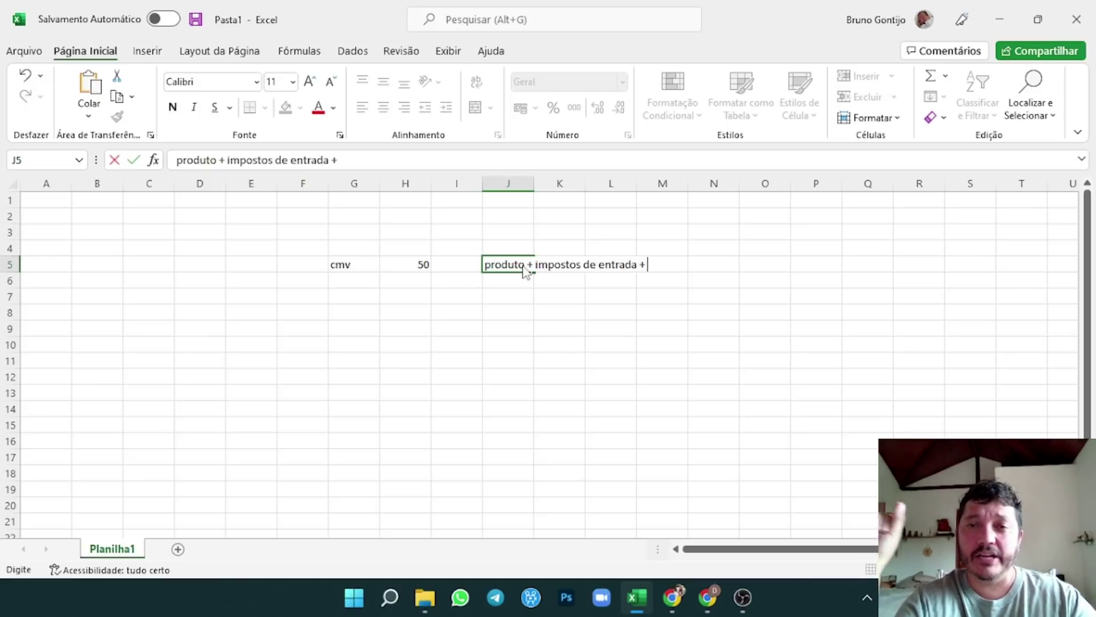
{"action": "type", "text": "fret"}
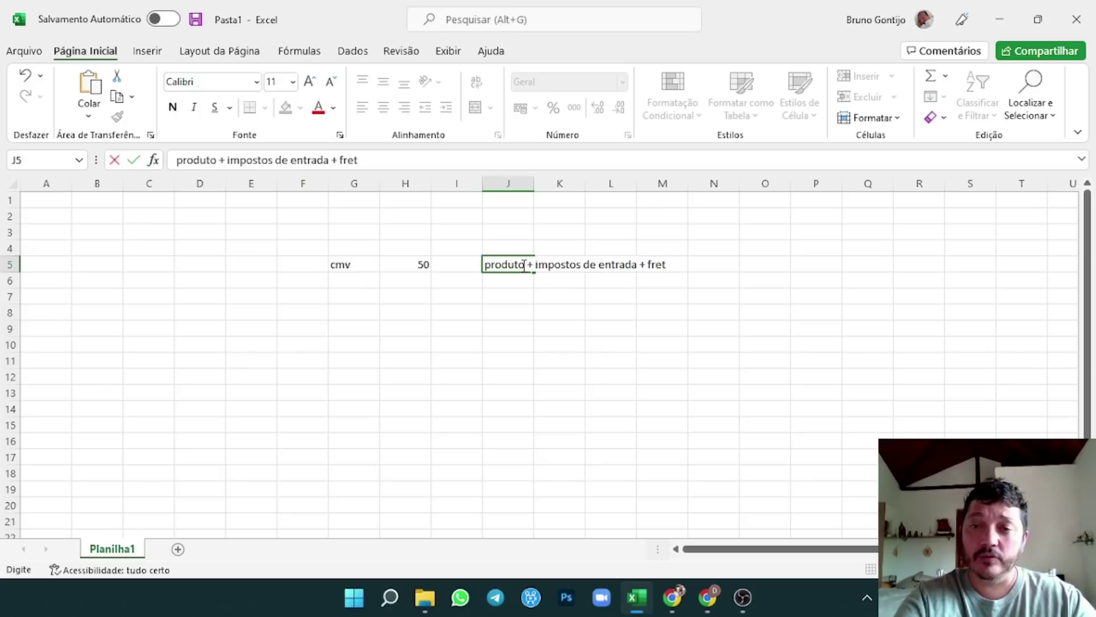
{"action": "type", "text": "e en trada"}
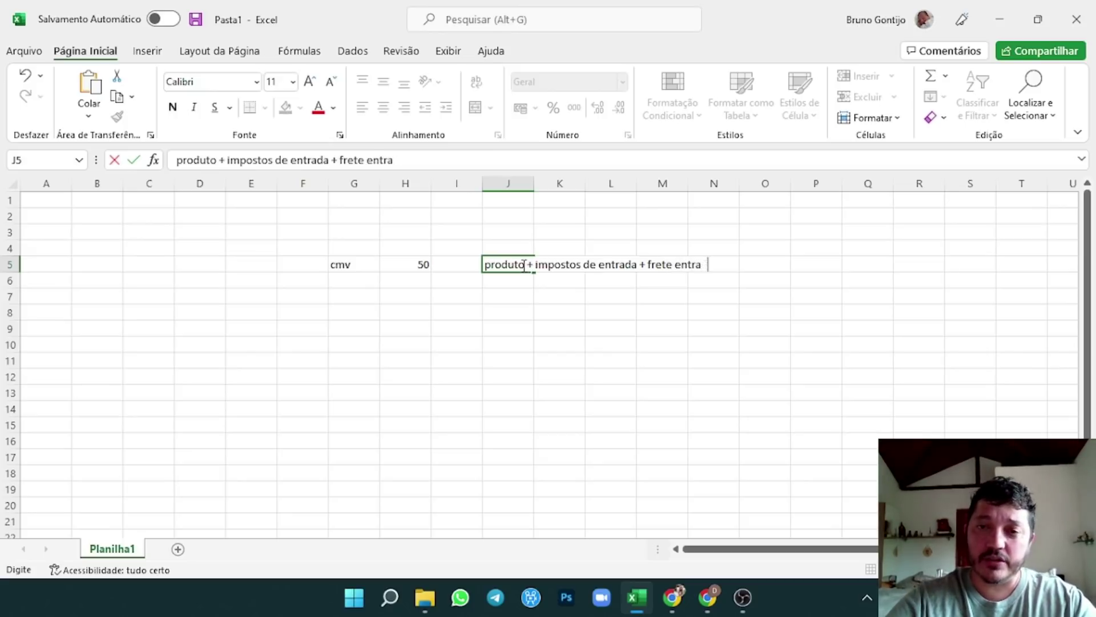
- Add the label Venda in G6 and enter the sale price 120 in H6
{"action": "left_click", "coordinate": [355, 278]}
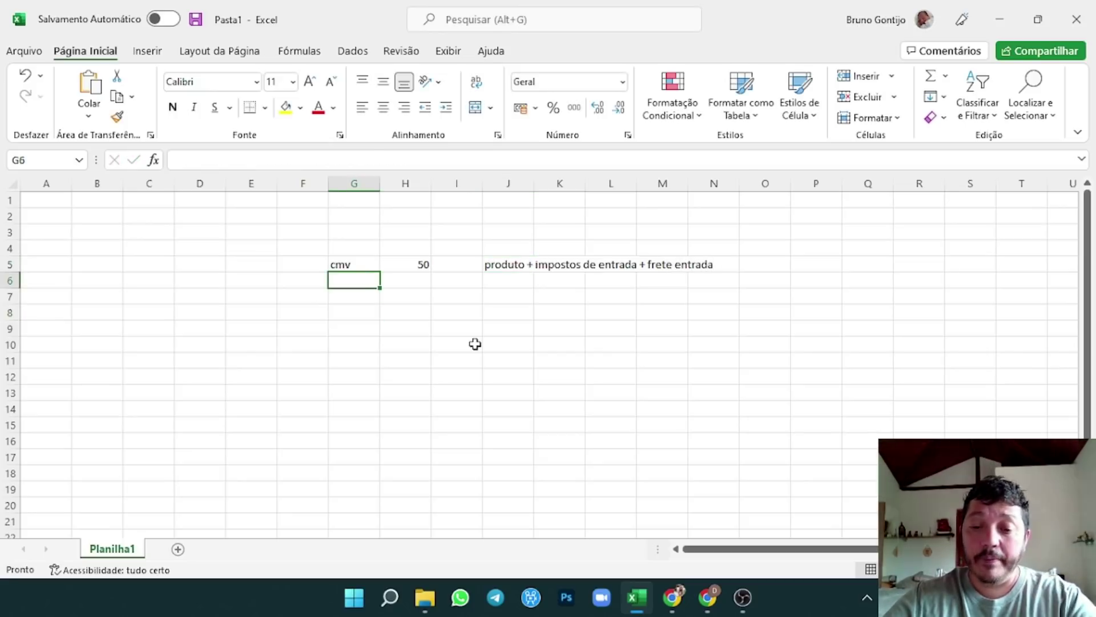
{"action": "type", "text": "Venda"}
{"action": "key", "text": "Return"}
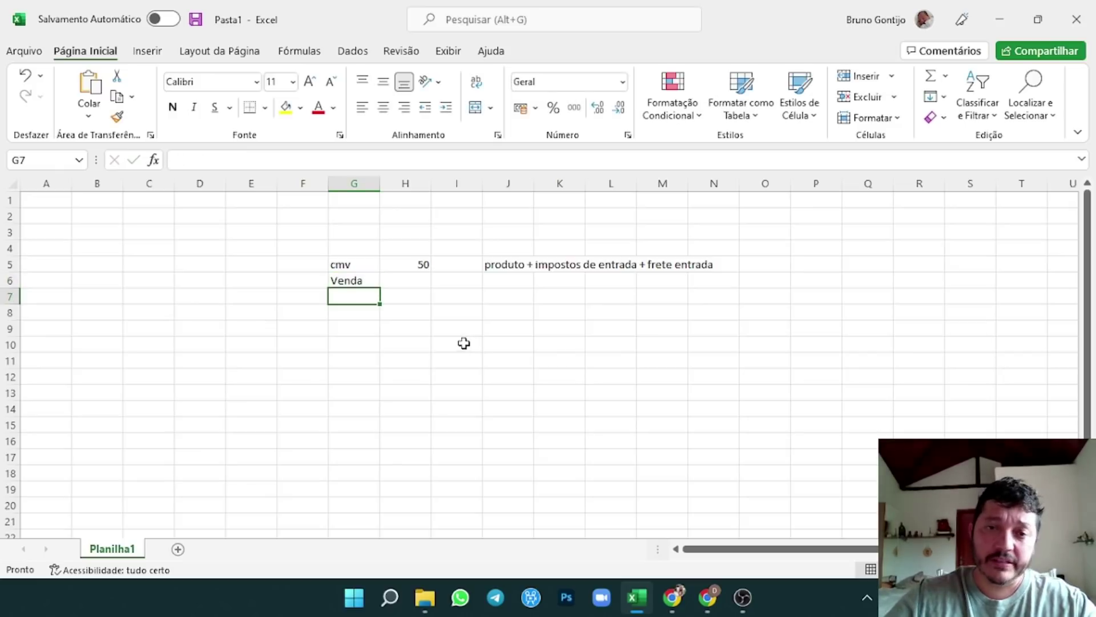
{"action": "left_click", "coordinate": [427, 279]}
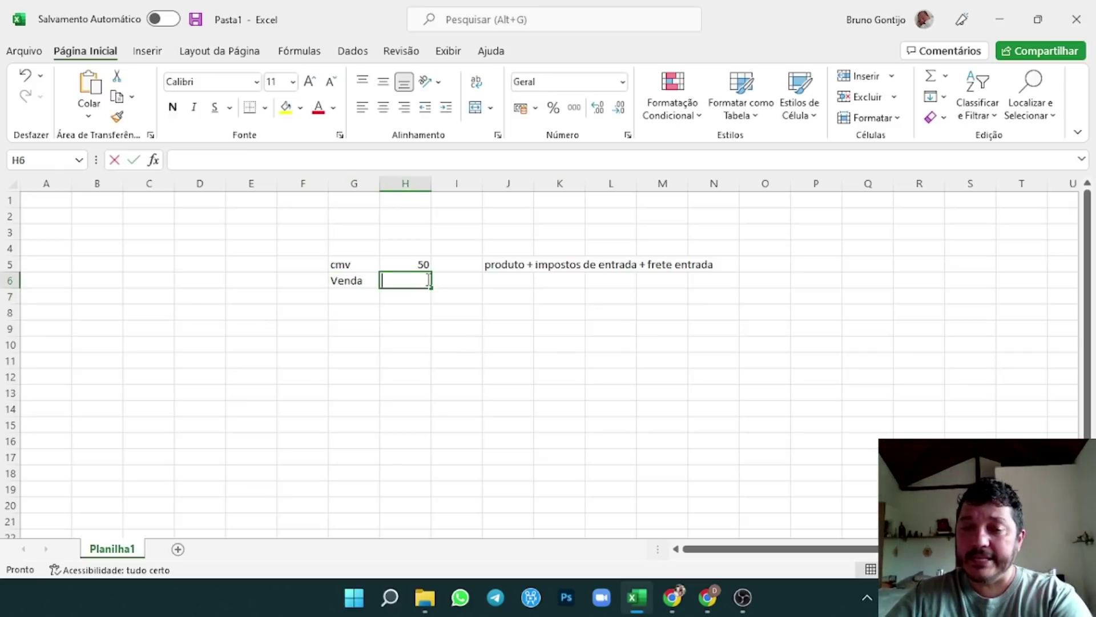
{"action": "type", "text": "120"}
{"action": "key", "text": "Return"}
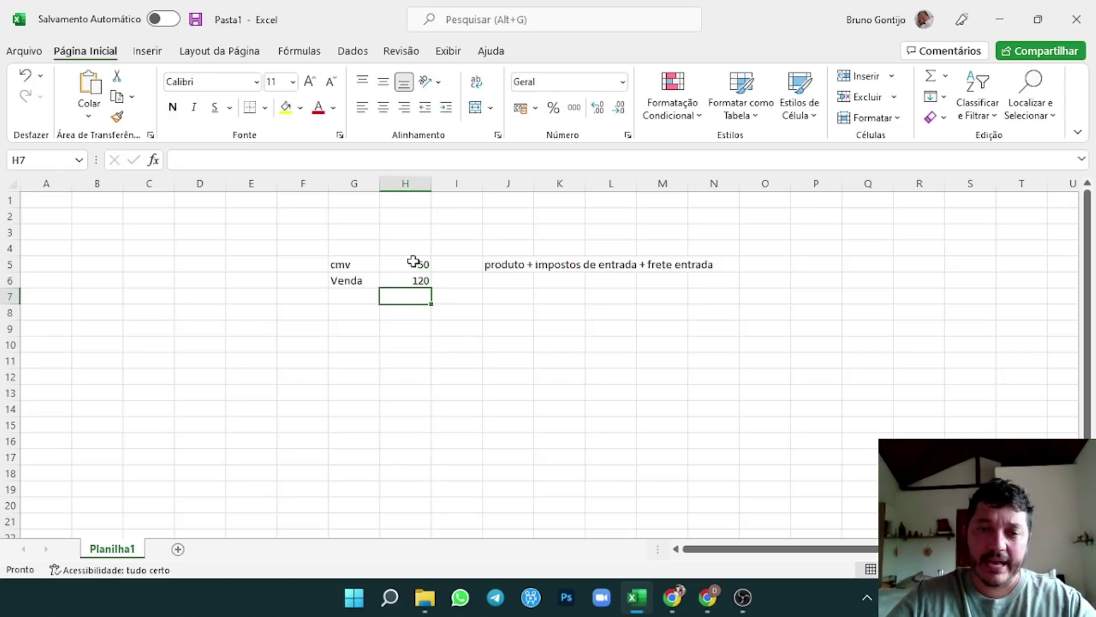
- Format H5:H6 as Número with 2 decimal places and the thousands separator
{"action": "left_click_drag", "start_coordinate": [414, 260], "coordinate": [419, 275]}
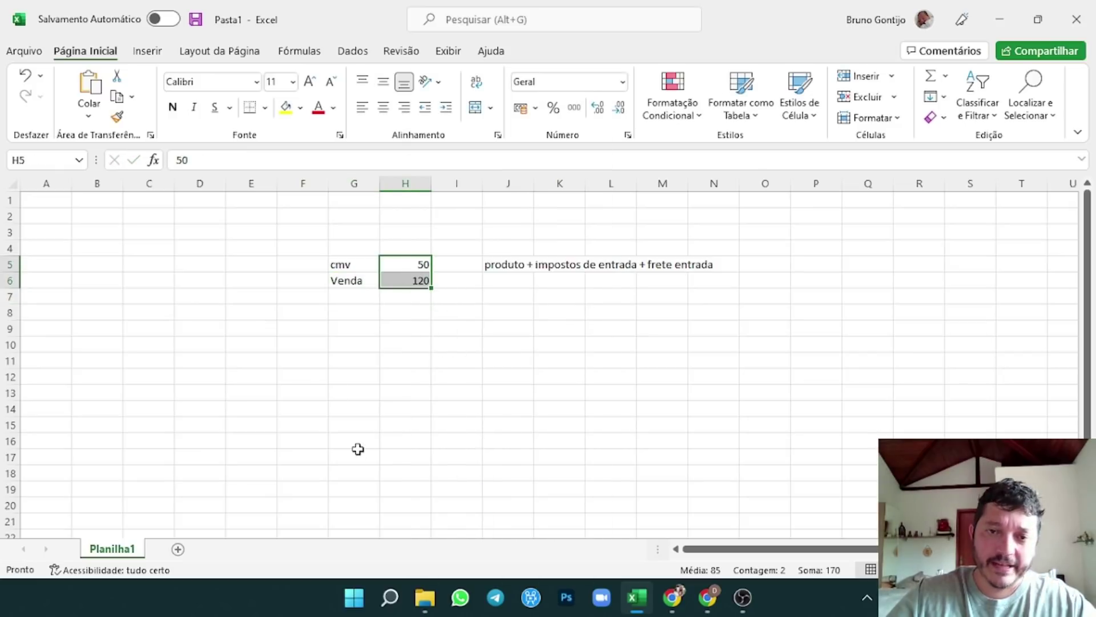
{"action": "key", "text": "ctrl+1"}
{"action": "left_click", "coordinate": [303, 268]}
{"action": "left_click", "coordinate": [419, 314]}
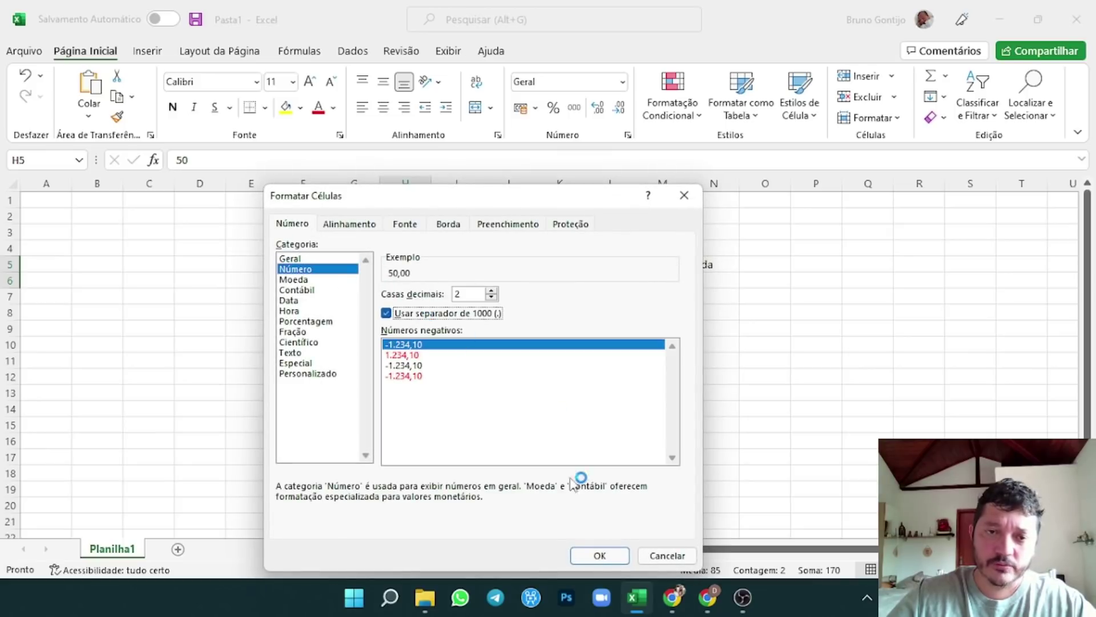
{"action": "left_click", "coordinate": [588, 553]}
- Enter the heading Comissão Magalu in G8
{"action": "left_click", "coordinate": [353, 309]}
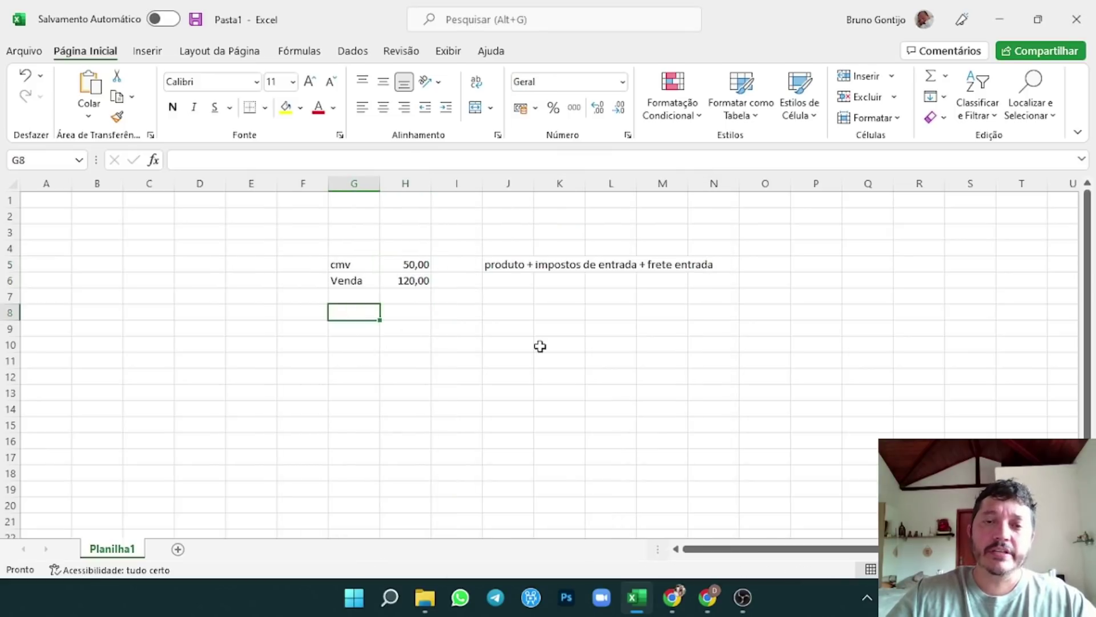
{"action": "type", "text": "Cimo"}
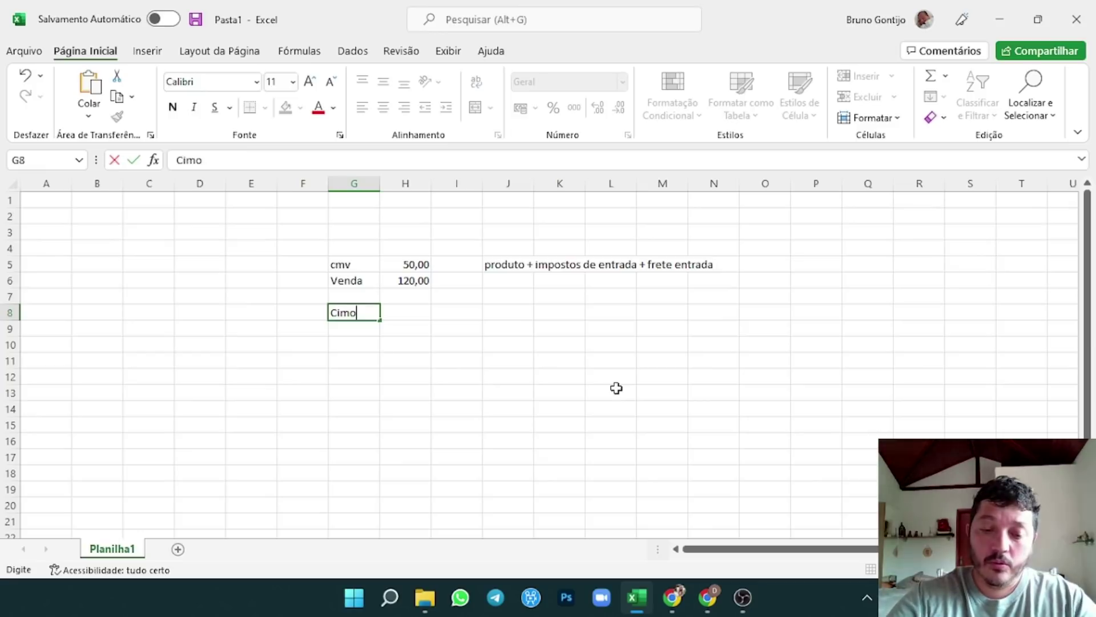
{"action": "type", "text": "ssão Magalu"}
{"action": "key", "text": "Return"}
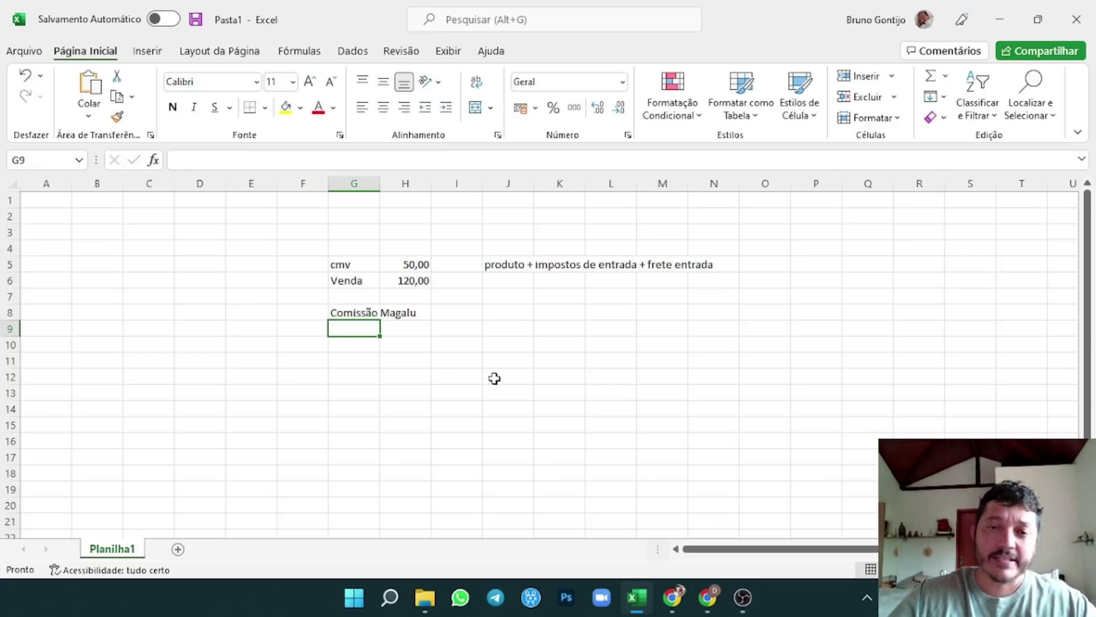
- Add the label Taxa Fixa in G9 and enter 3 in H9
{"action": "type", "text": "Ta"}
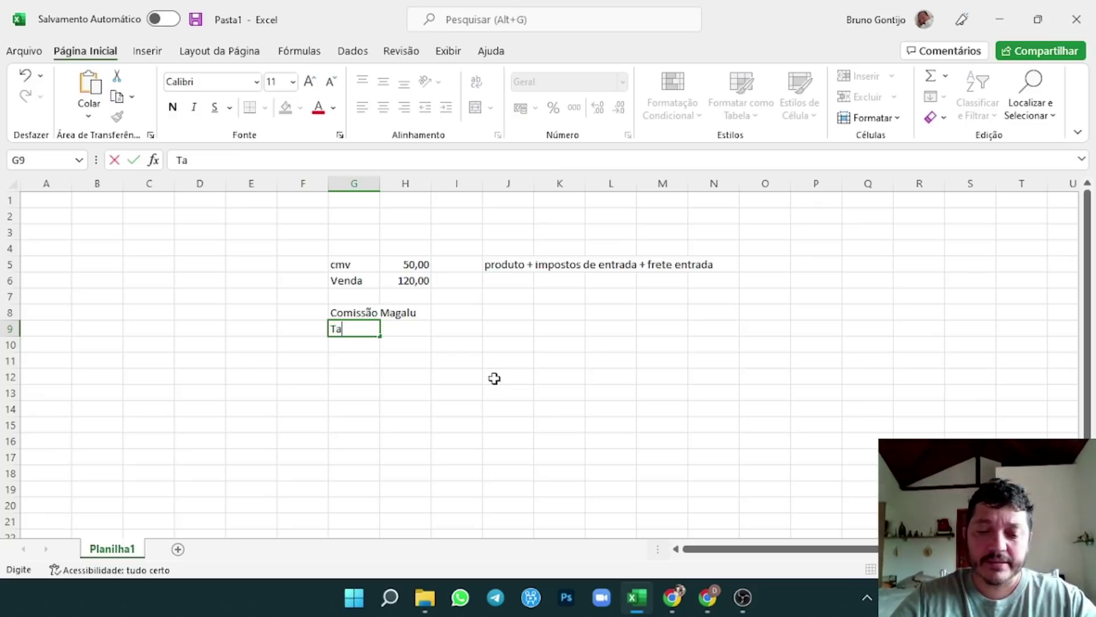
{"action": "type", "text": "xa Fixa"}
{"action": "left_click", "coordinate": [494, 378]}
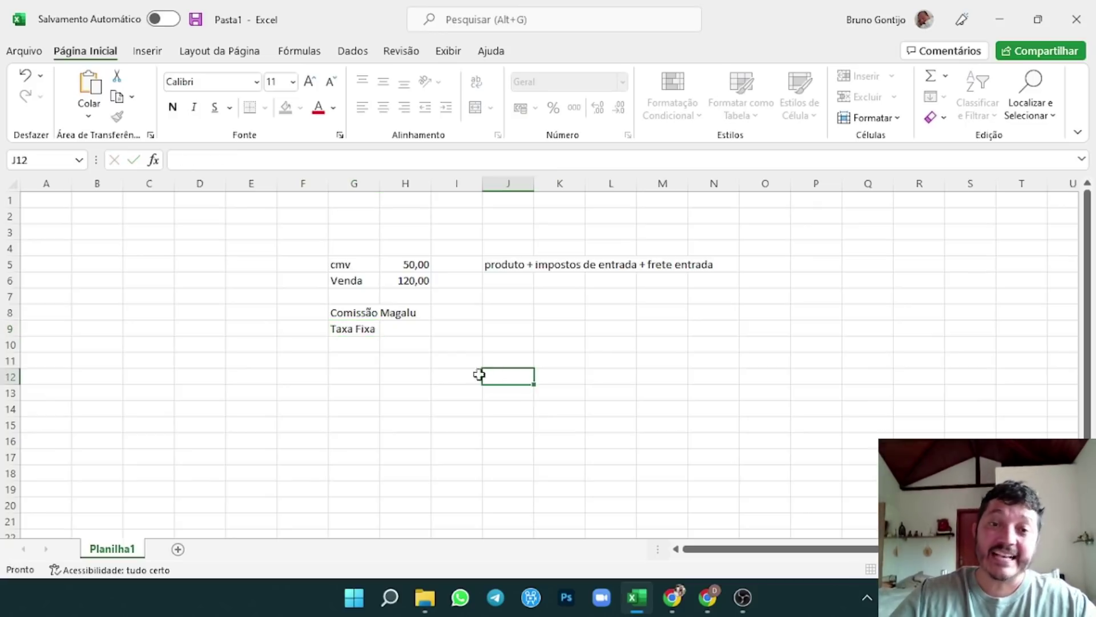
{"action": "left_click", "coordinate": [407, 336]}
{"action": "type", "text": "3"}
{"action": "key", "text": "Return"}
- Enter the label Comissão in G10, without the autocompleted word Magalu
{"action": "left_click", "coordinate": [354, 344]}
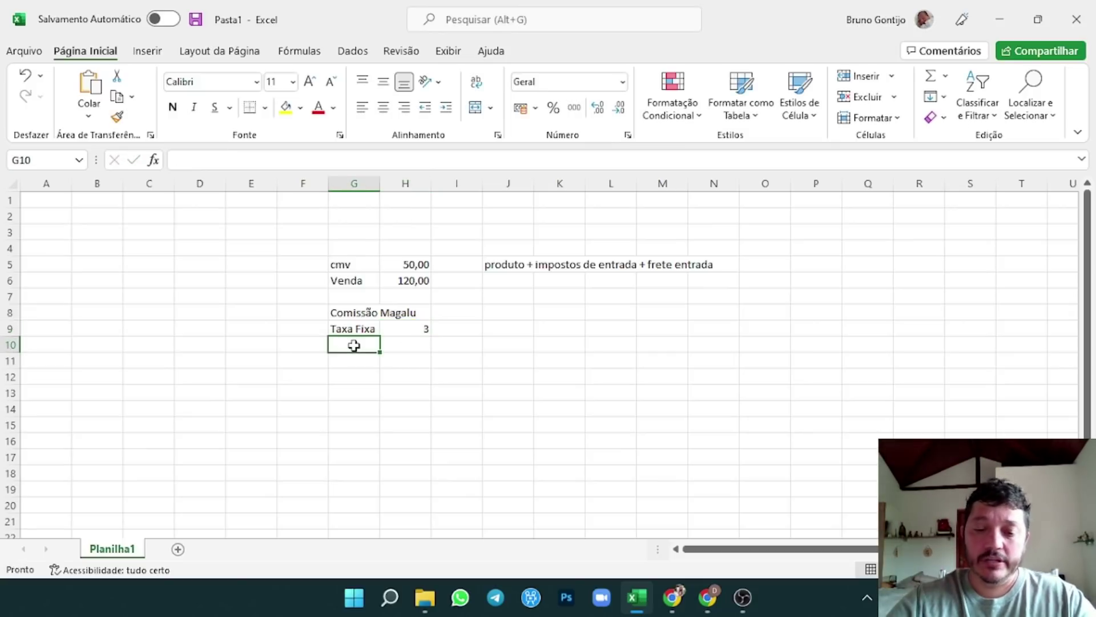
{"action": "type", "text": "Comissão"}
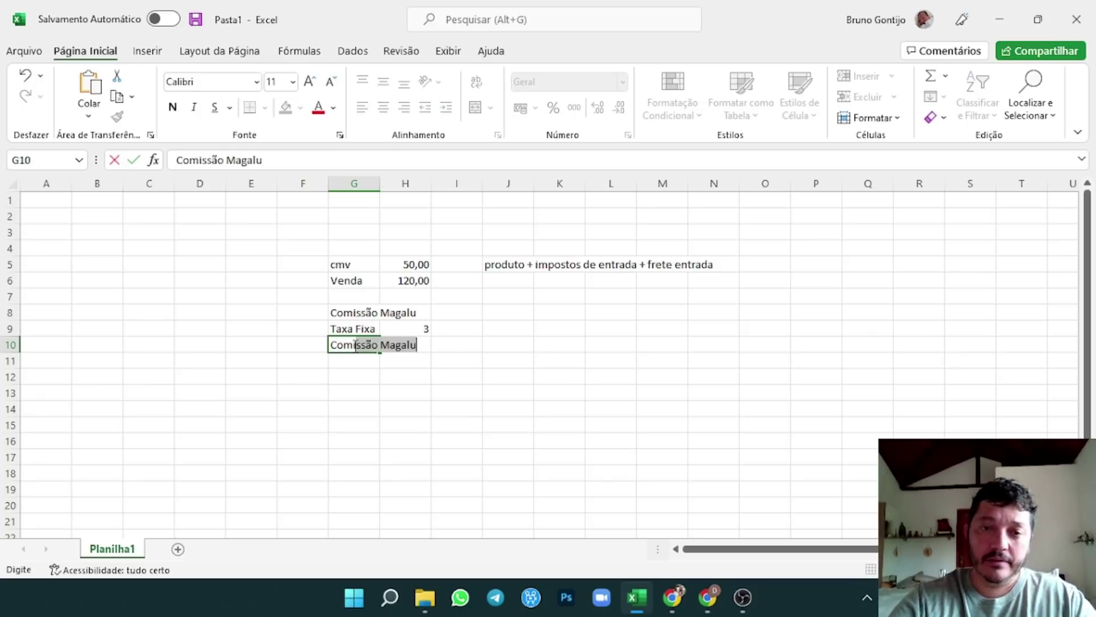
{"action": "key", "text": "Delete"}
{"action": "key", "text": "Return"}
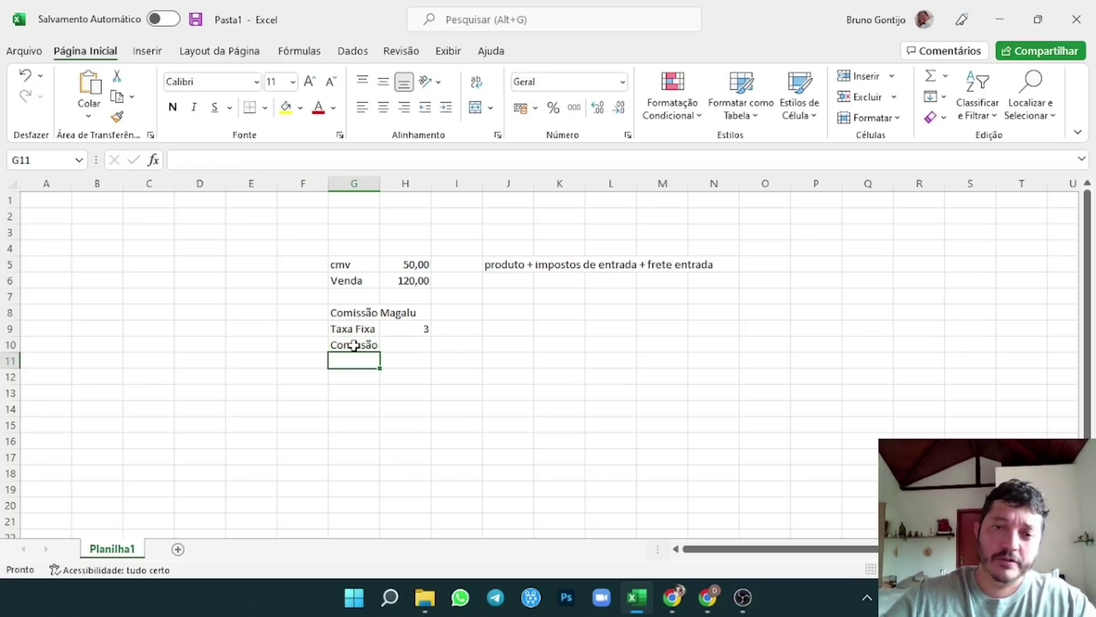
- Calculate the 16% commission on the sale price in H10 with the formula =0,16*H6
{"action": "left_click", "coordinate": [386, 345]}
{"action": "type", "text": "="}
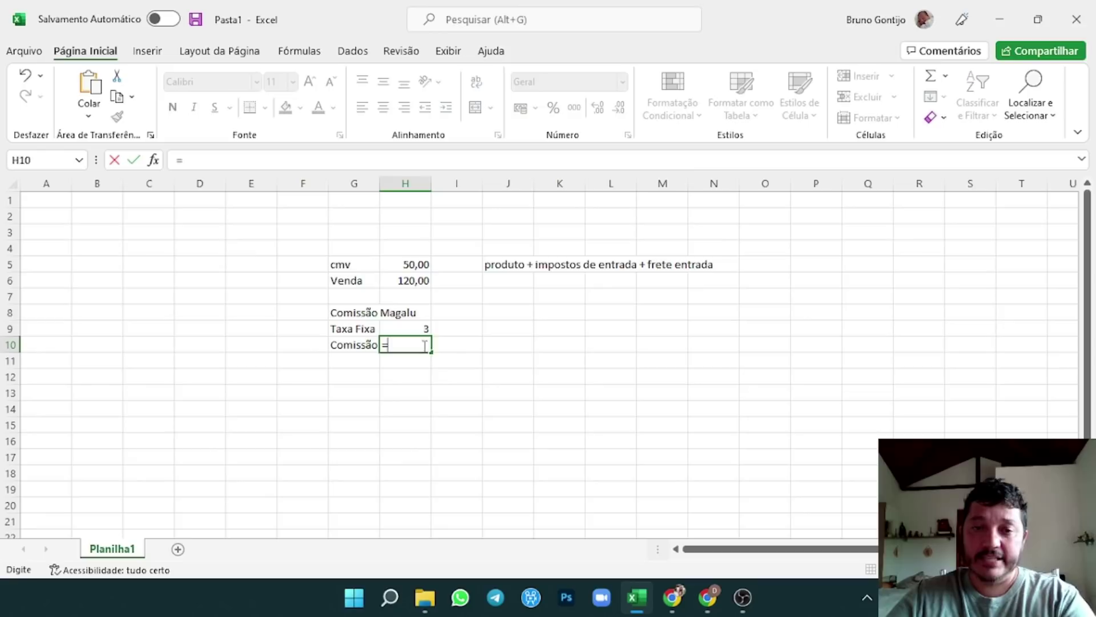
{"action": "type", "text": "0,2"}
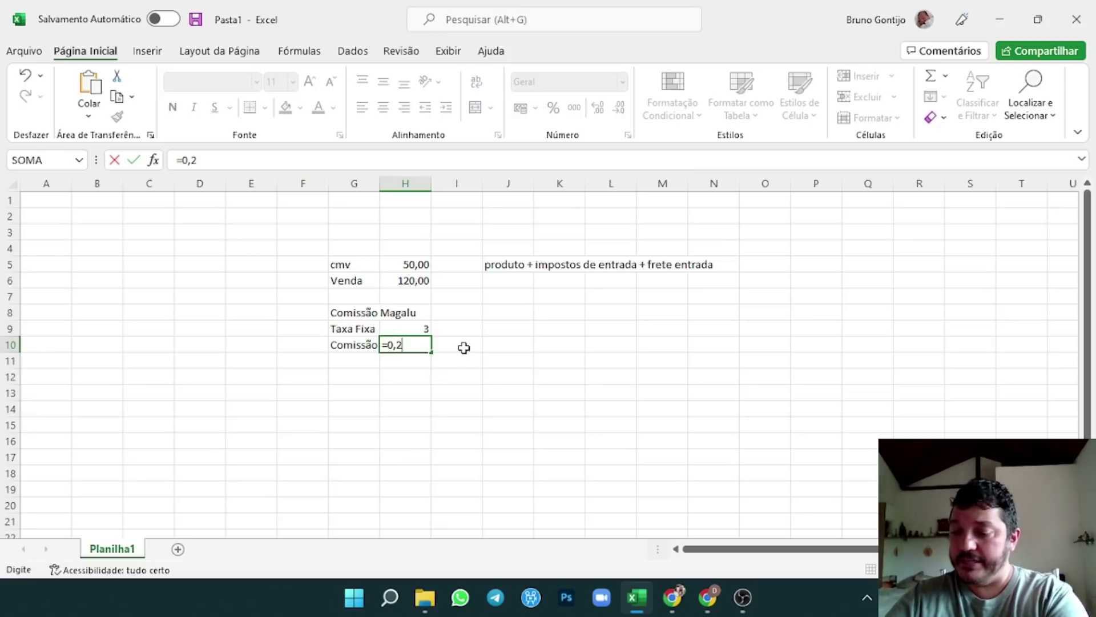
{"action": "key", "text": "BackSpace"}
{"action": "type", "text": "16*"}
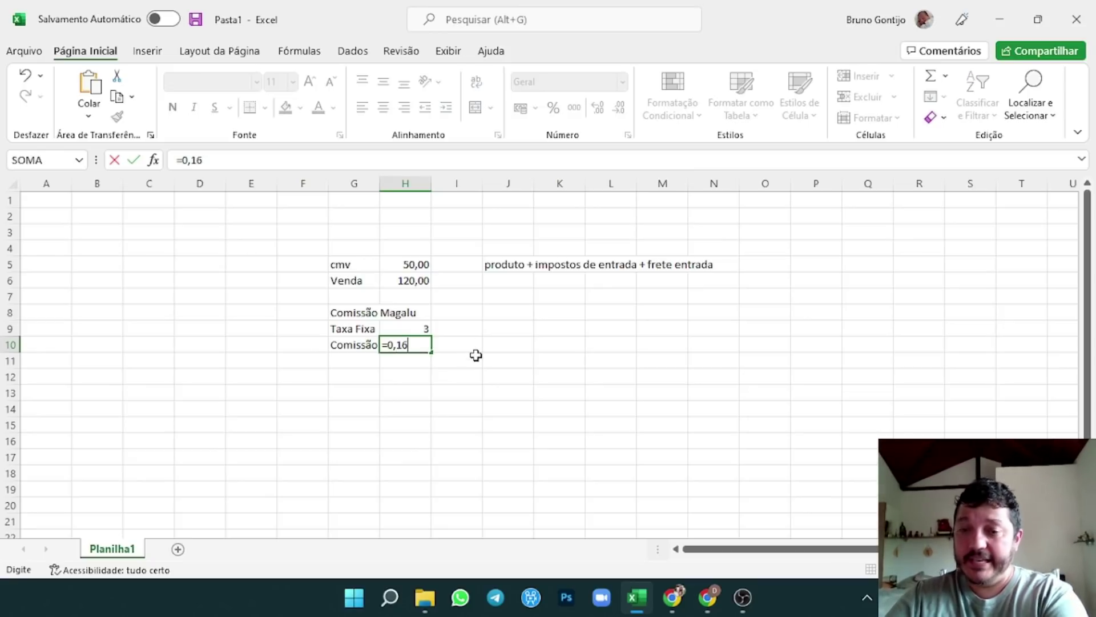
{"action": "left_click", "coordinate": [406, 279]}
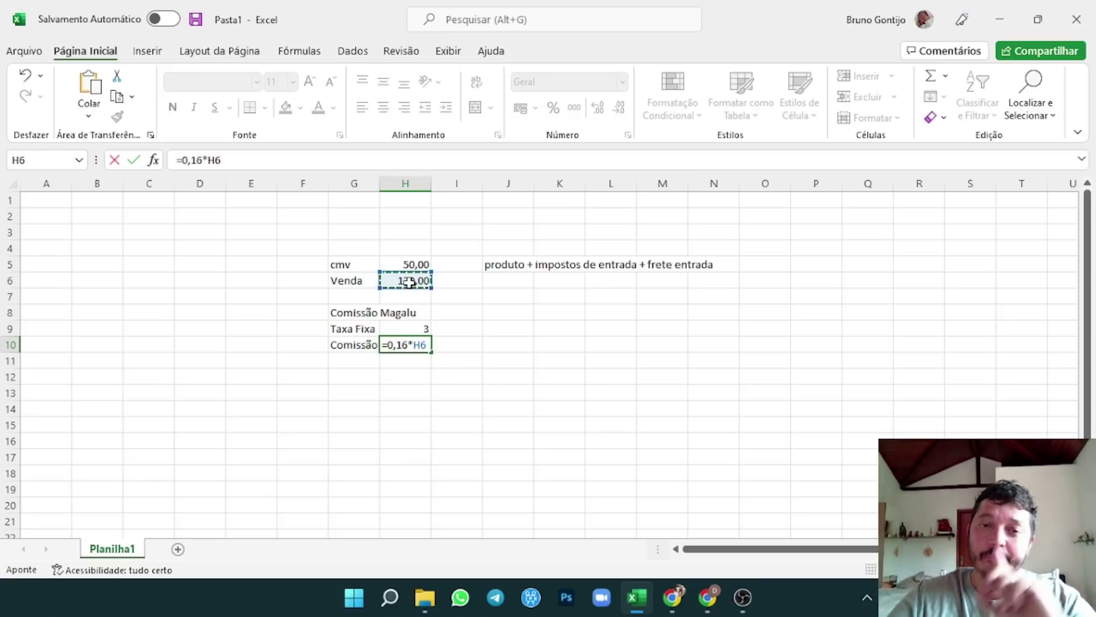
{"action": "key", "text": "Return"}
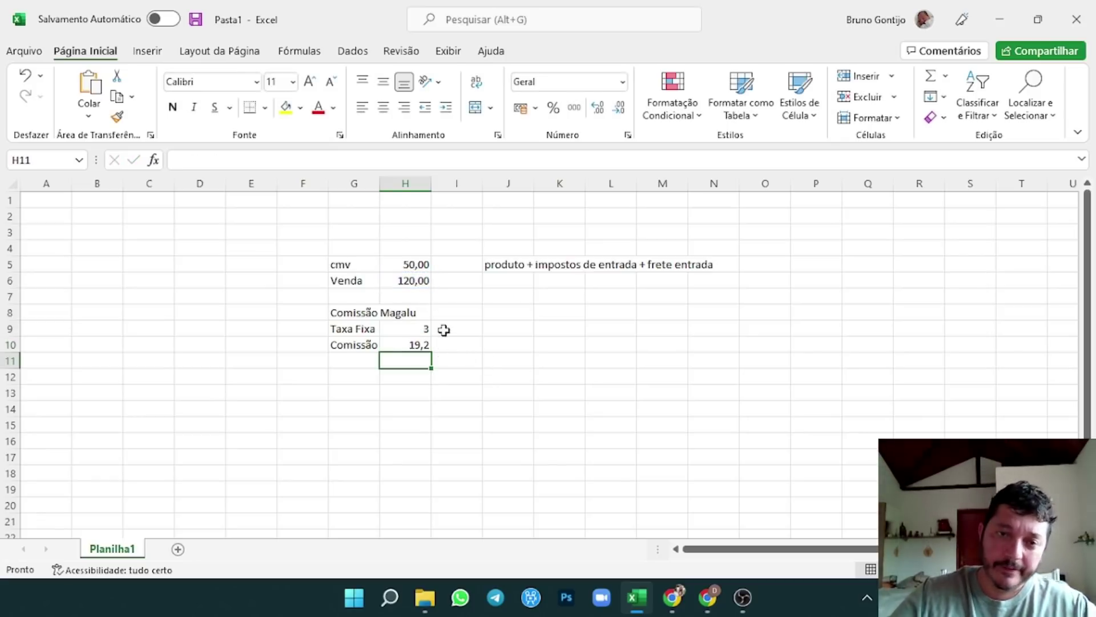
- Add the label Frete in G11 and enter 17,34 in H11, the 500 g to 1 kg rate with 40% discount
{"action": "left_click", "coordinate": [338, 360]}
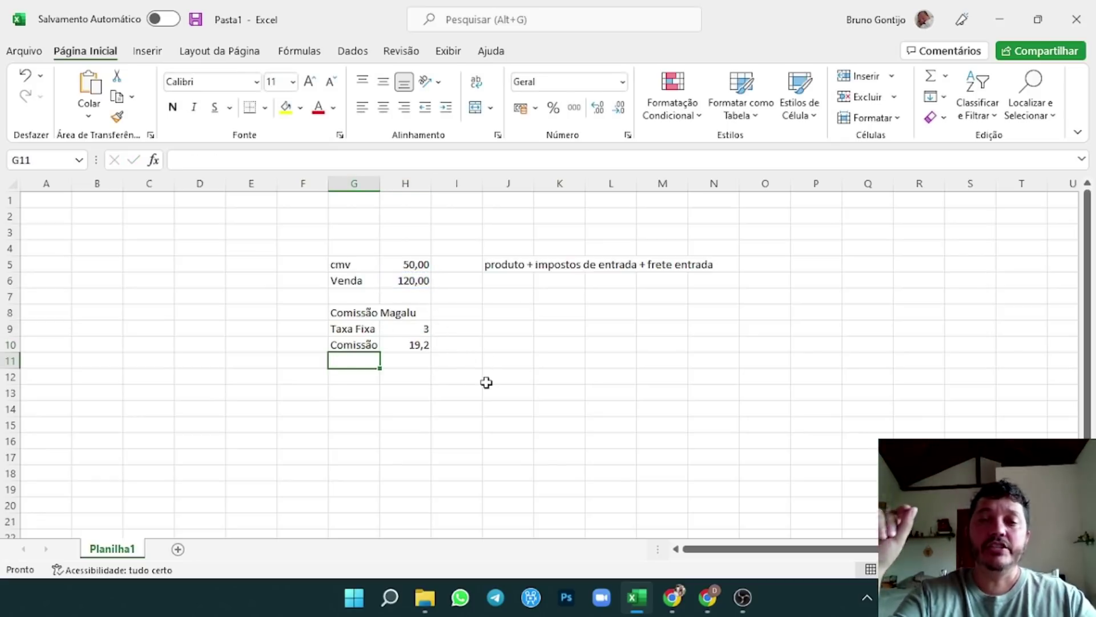
{"action": "type", "text": "Frete"}
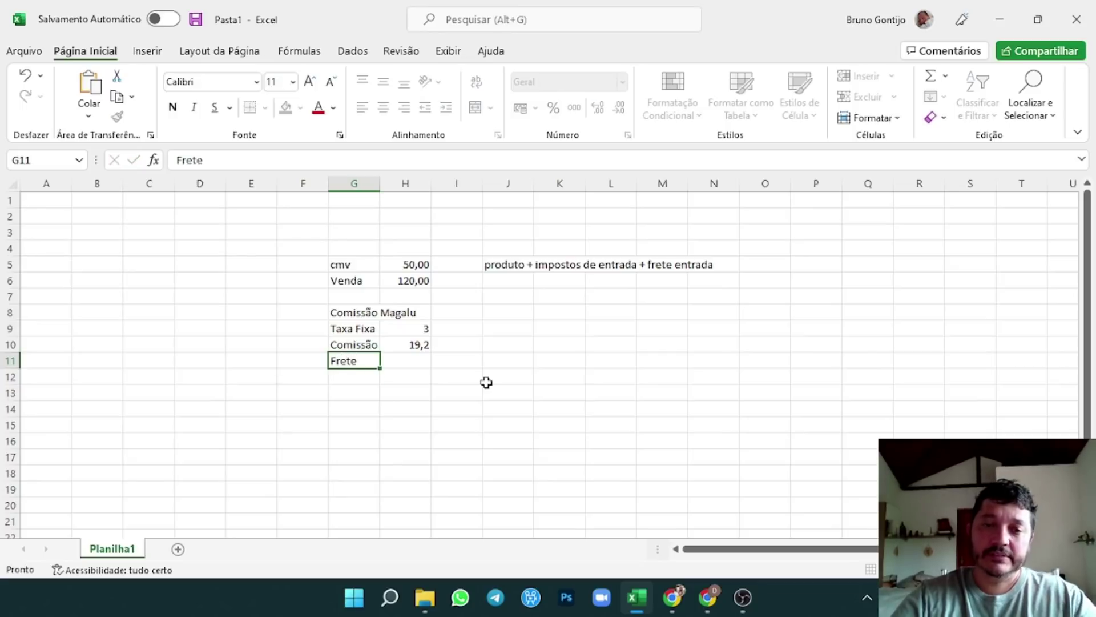
{"action": "key", "text": "Return"}
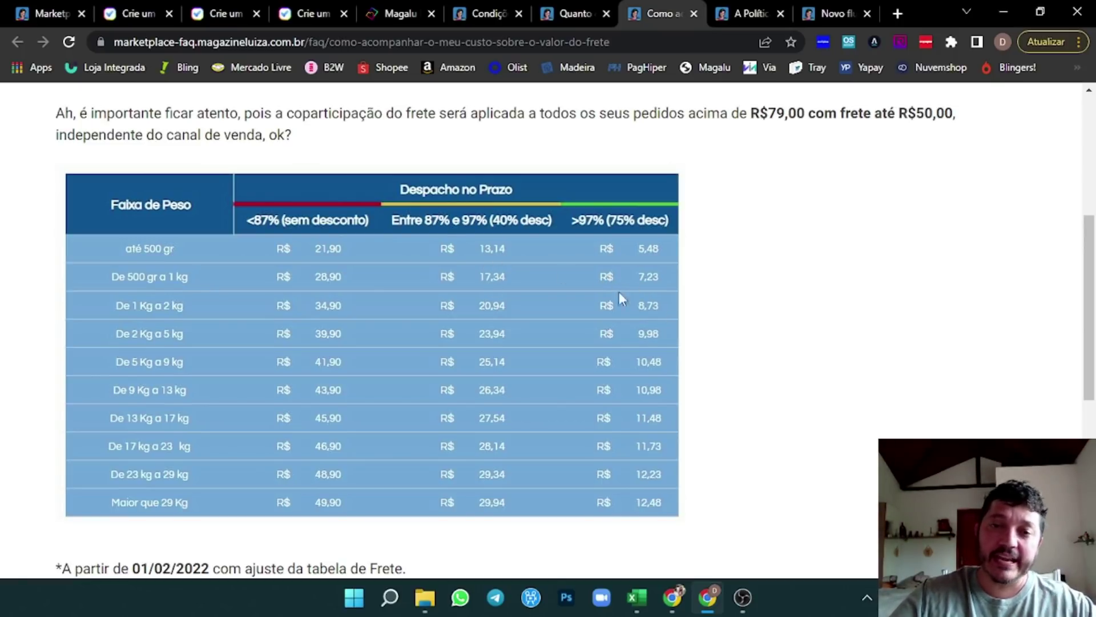
{"action": "left_click", "coordinate": [637, 598]}
{"action": "left_click", "coordinate": [417, 360]}
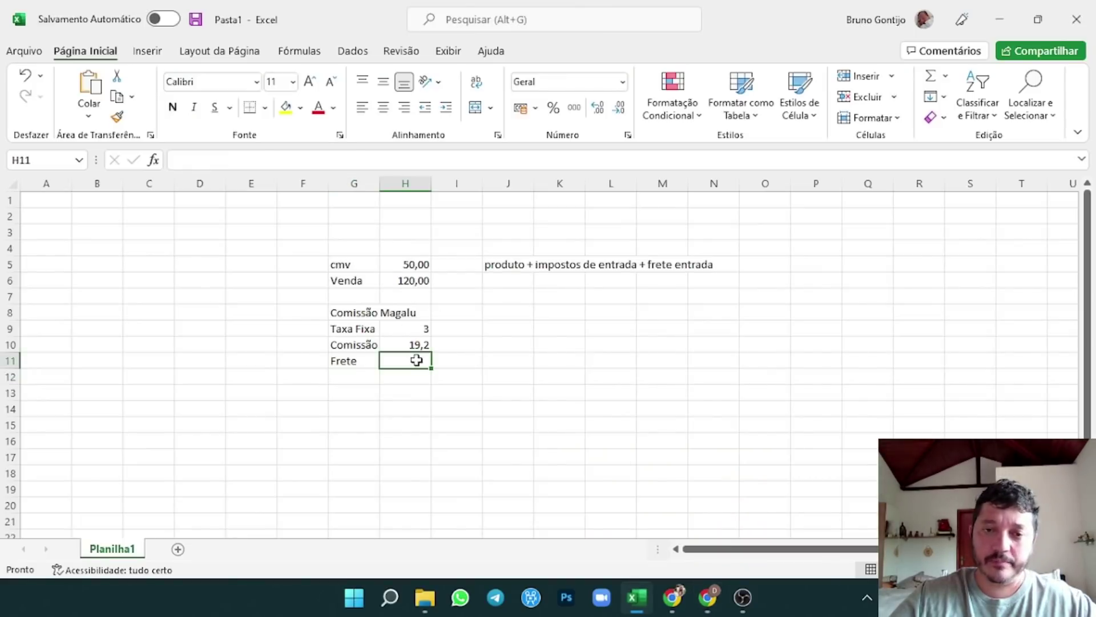
{"action": "type", "text": "17,34"}
{"action": "key", "text": "Return"}
{"action": "key", "text": "Return"}
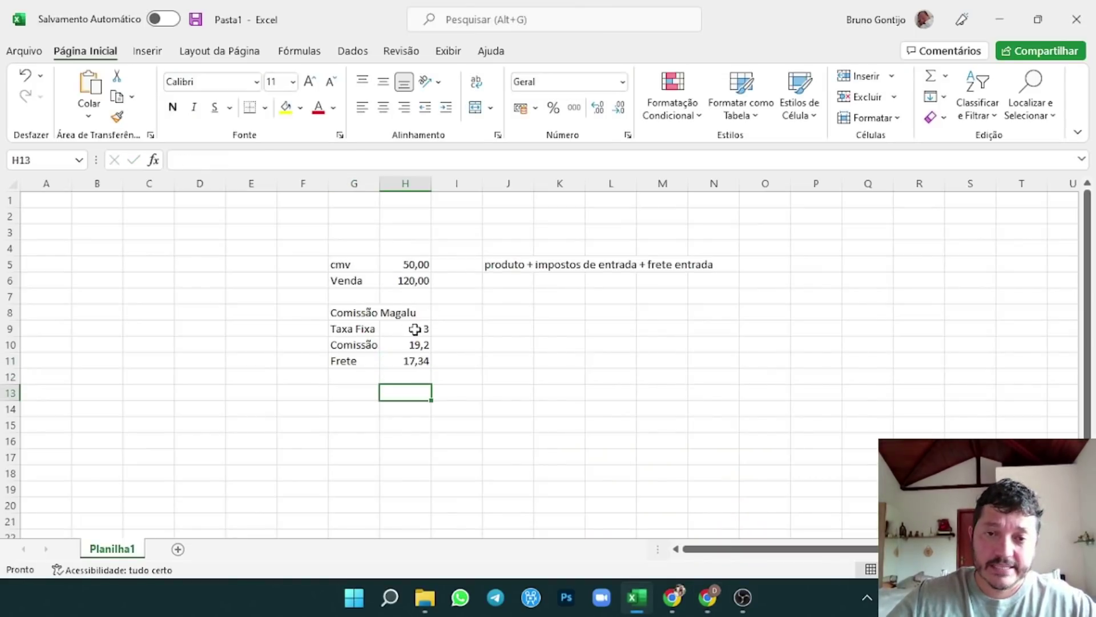
- Format the fee values in H9:H11 as numbers with two decimal places
{"action": "left_click_drag", "start_coordinate": [415, 328], "coordinate": [418, 361]}
{"action": "right_click", "coordinate": [419, 361]}
{"action": "left_click", "coordinate": [470, 496]}
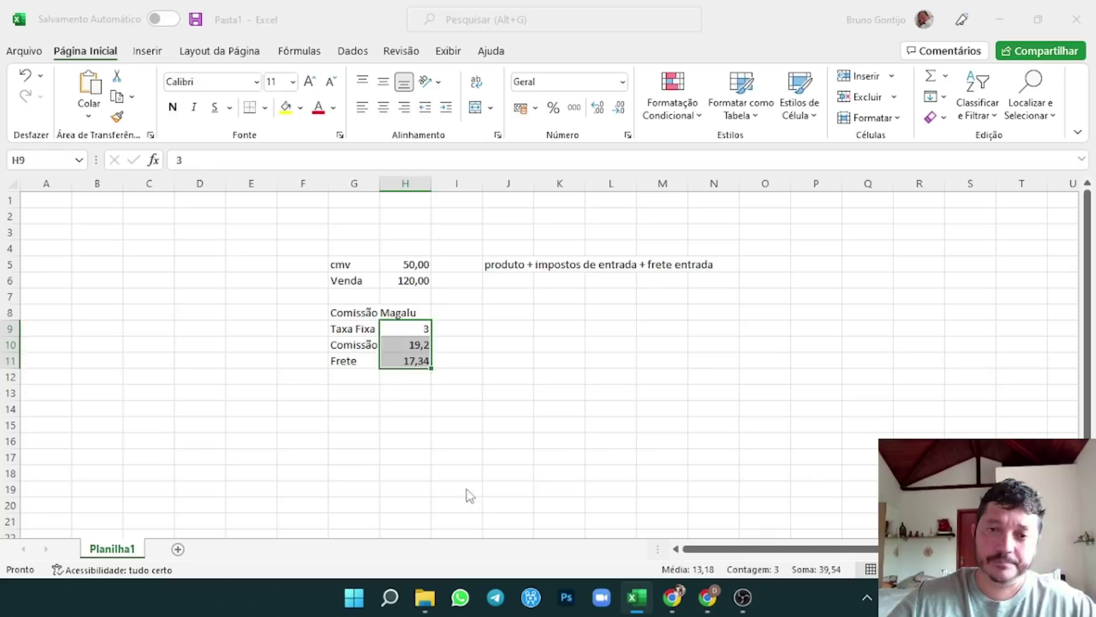
{"action": "key", "text": "Return"}
- Add the label Total in G12 and sum the Magalu fees in H12 with =H11+H10+H9
{"action": "left_click", "coordinate": [349, 376]}
{"action": "type", "text": "Total"}
{"action": "key", "text": "Return"}
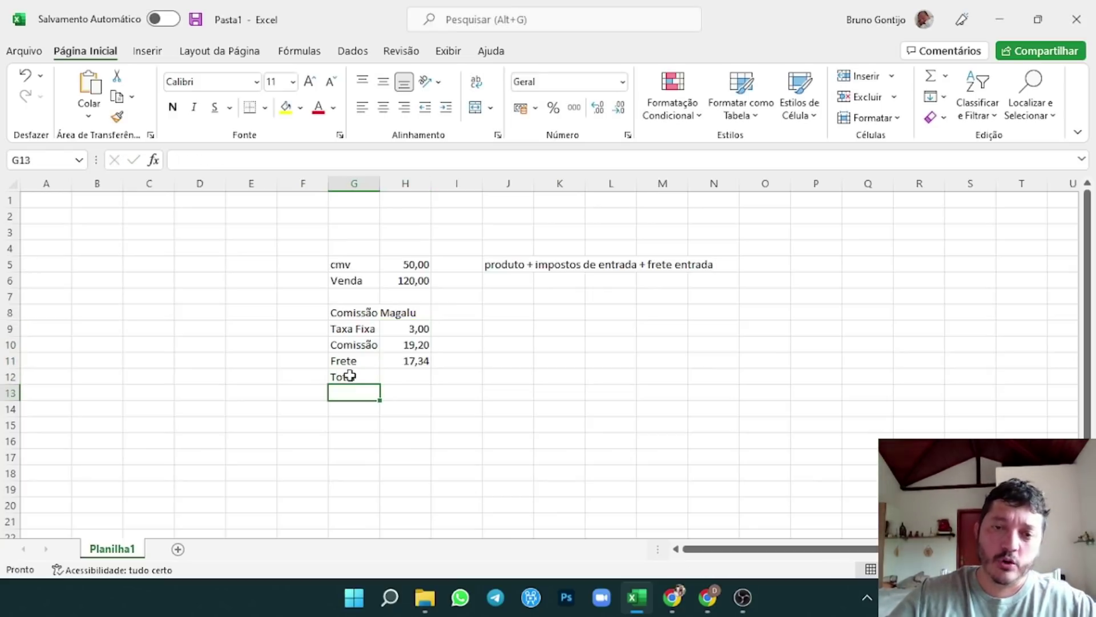
{"action": "left_click", "coordinate": [387, 377]}
{"action": "type", "text": "="}
{"action": "left_click", "coordinate": [415, 358]}
{"action": "type", "text": "+"}
{"action": "left_click", "coordinate": [416, 345]}
{"action": "type", "text": "+"}
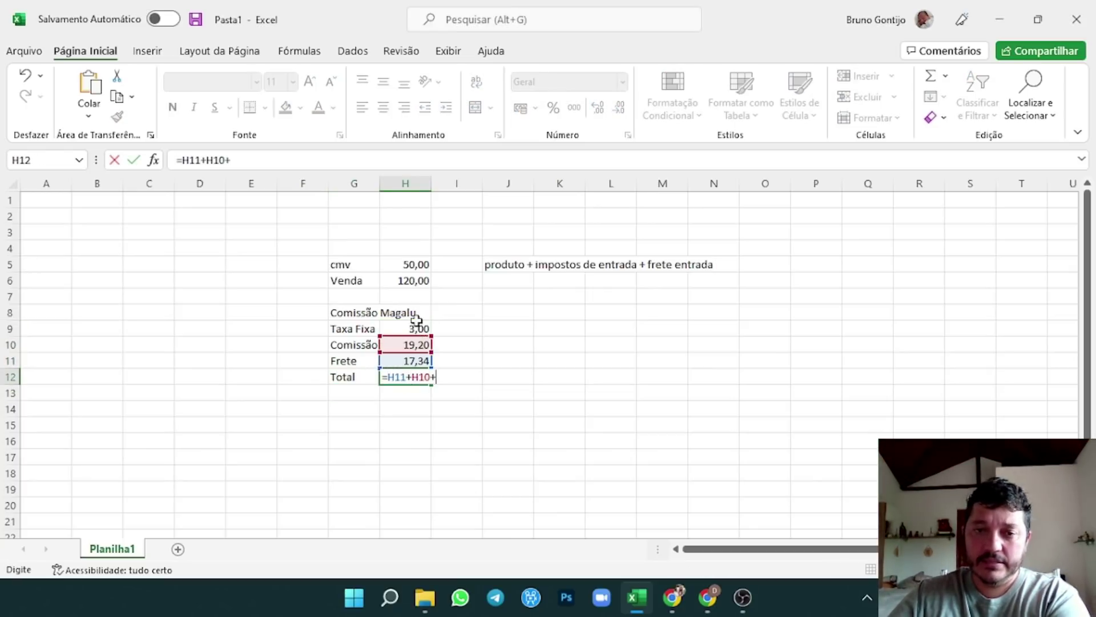
{"action": "left_click", "coordinate": [416, 327]}
{"action": "key", "text": "Return"}
{"action": "left_click", "coordinate": [478, 415]}
- Add the label Imp. Saída in G14 and enter the output tax rate of 6% in H14
{"action": "left_click", "coordinate": [362, 409]}
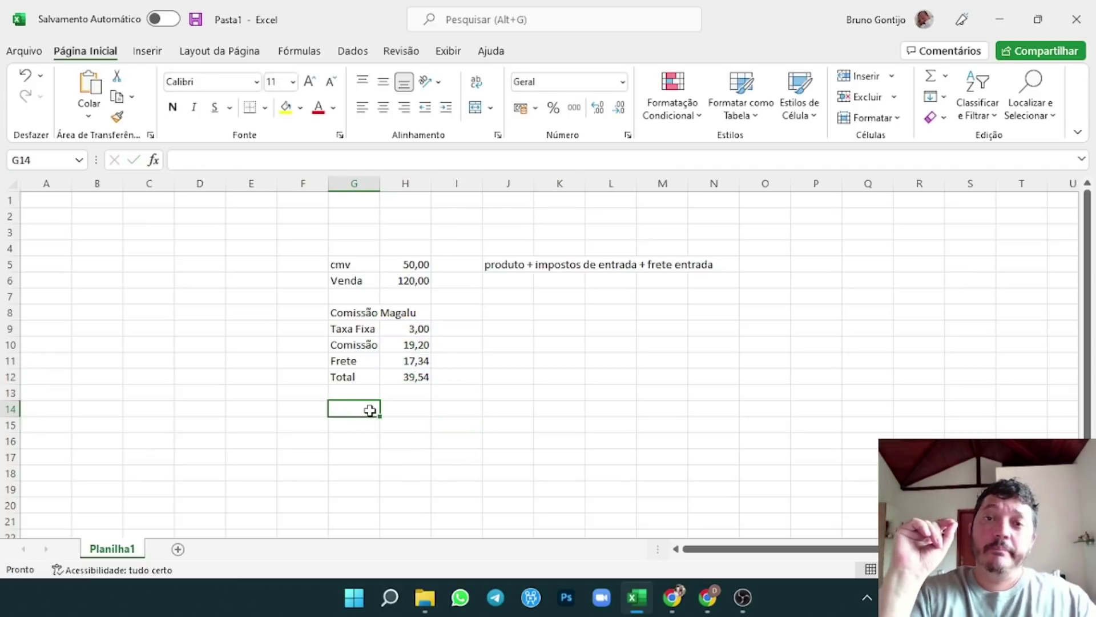
{"action": "type", "text": "Imp"}
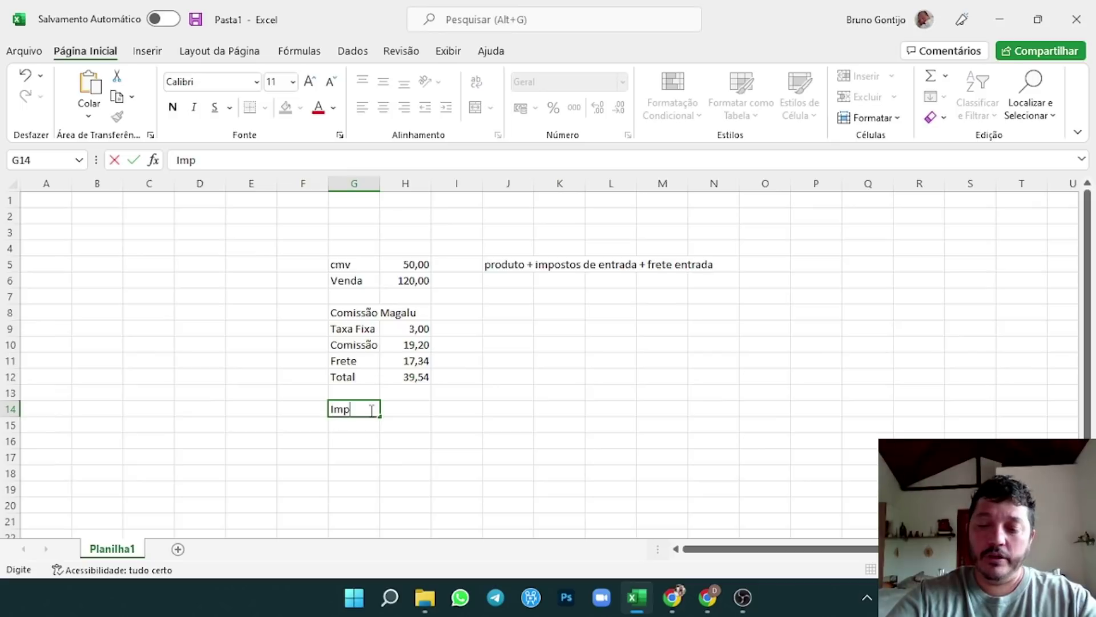
{"action": "type", "text": ". Saída"}
{"action": "key", "text": "Return"}
{"action": "left_click", "coordinate": [396, 409]}
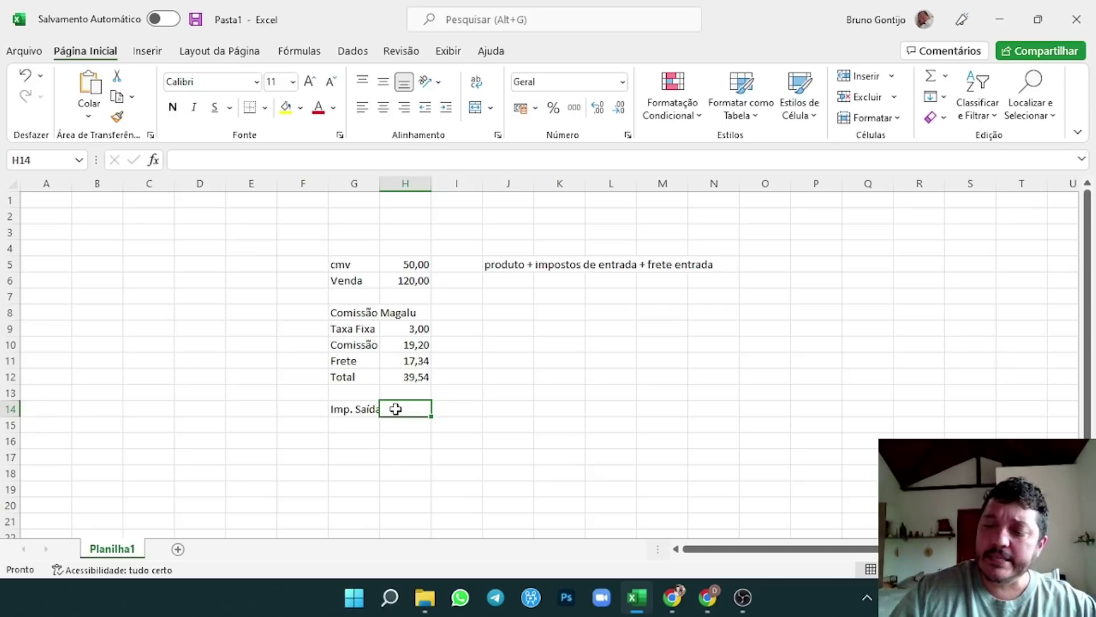
{"action": "type", "text": "6%"}
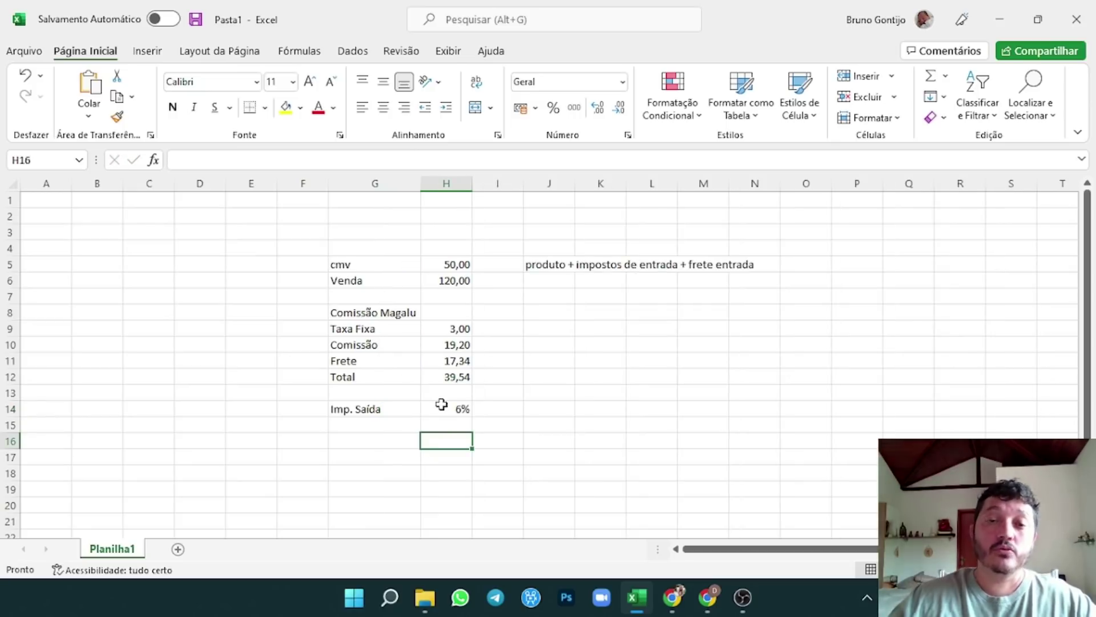
- Add the label Valor IS in G15 and calculate the output tax in H15 with =H14*H6, formatted as a number with two decimals
{"action": "left_click", "coordinate": [385, 423]}
{"action": "type", "text": "Valor IS"}
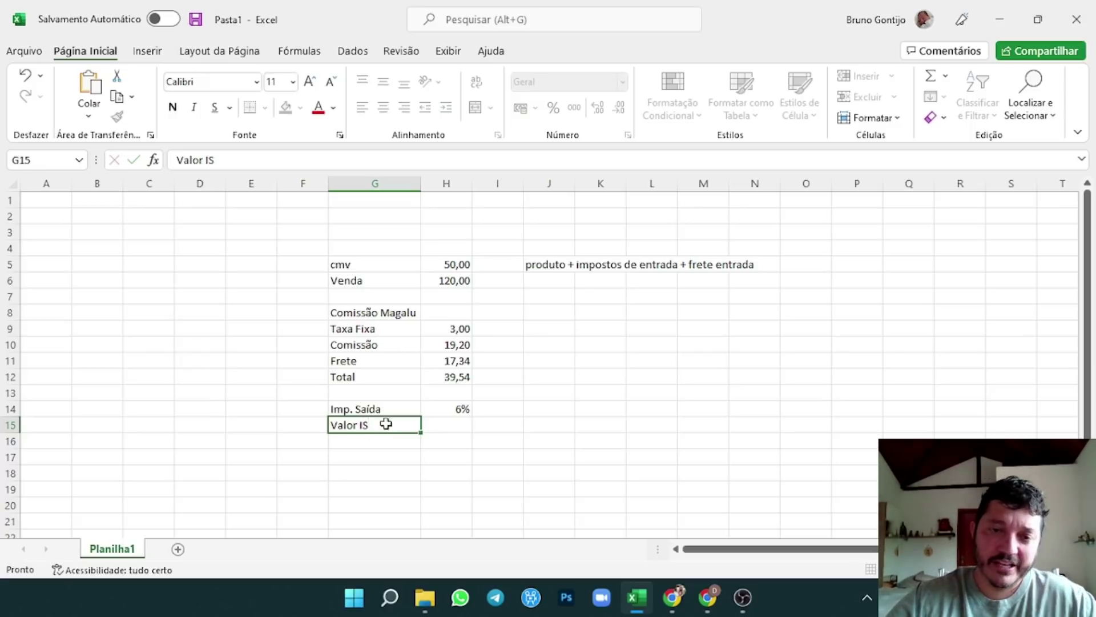
{"action": "key", "text": "Return"}
{"action": "left_click", "coordinate": [449, 424]}
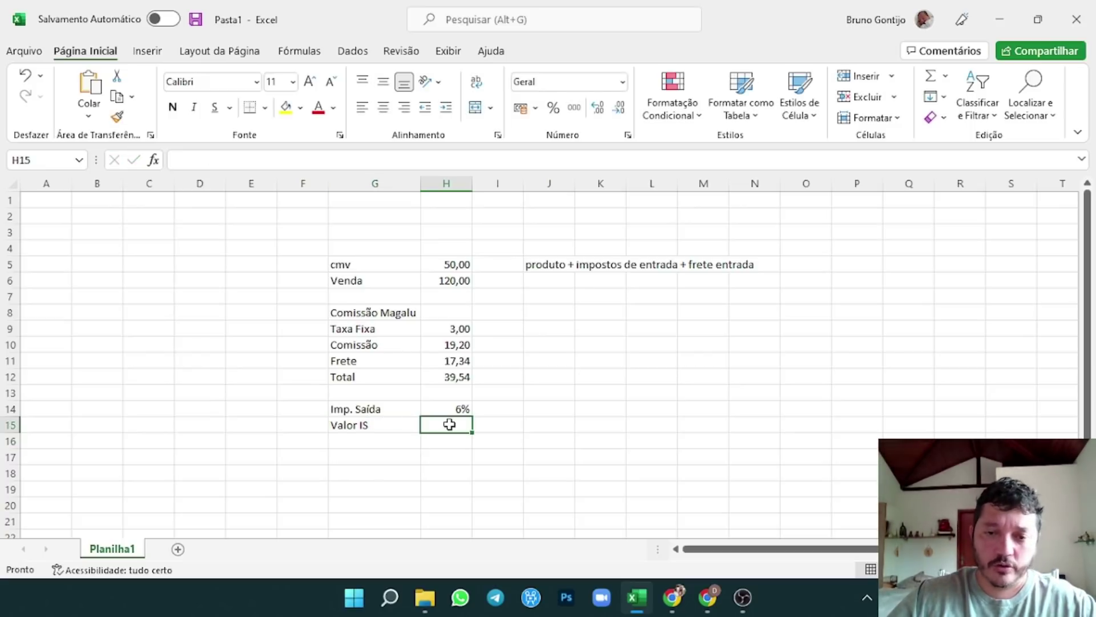
{"action": "type", "text": "="}
{"action": "left_click", "coordinate": [449, 407]}
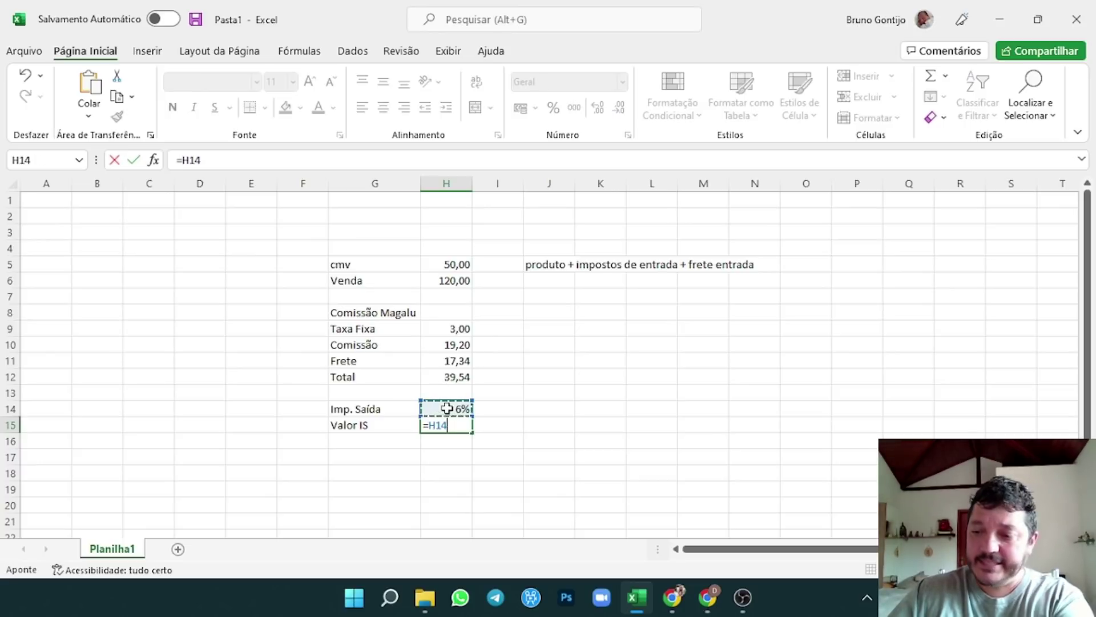
{"action": "type", "text": "*"}
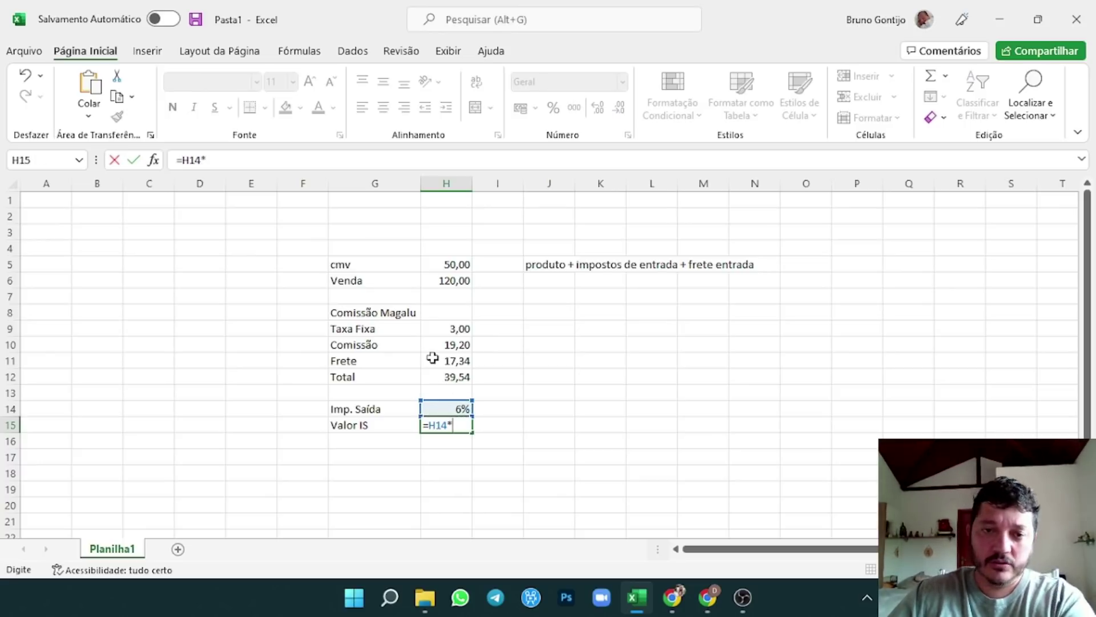
{"action": "left_click", "coordinate": [451, 280]}
{"action": "key", "text": "Return"}
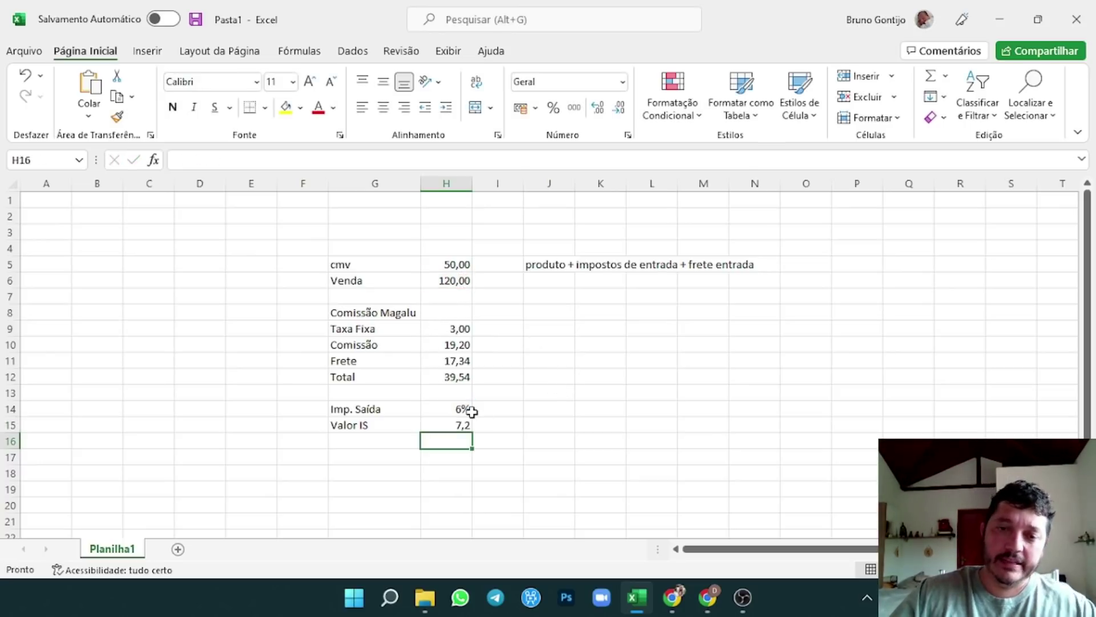
{"action": "key", "text": "Up"}
{"action": "key", "text": "ctrl+shift+1"}
- Calculate the markup of the sale price over the cmv in J7 with the formula =H6/H5
{"action": "left_click", "coordinate": [443, 262]}
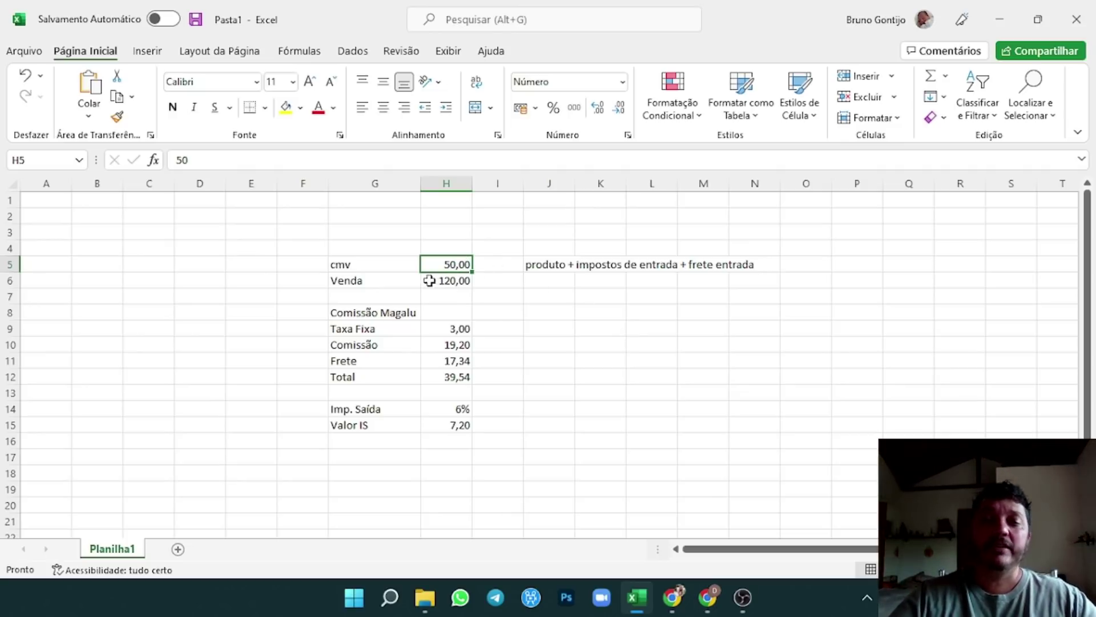
{"action": "left_click", "coordinate": [538, 294]}
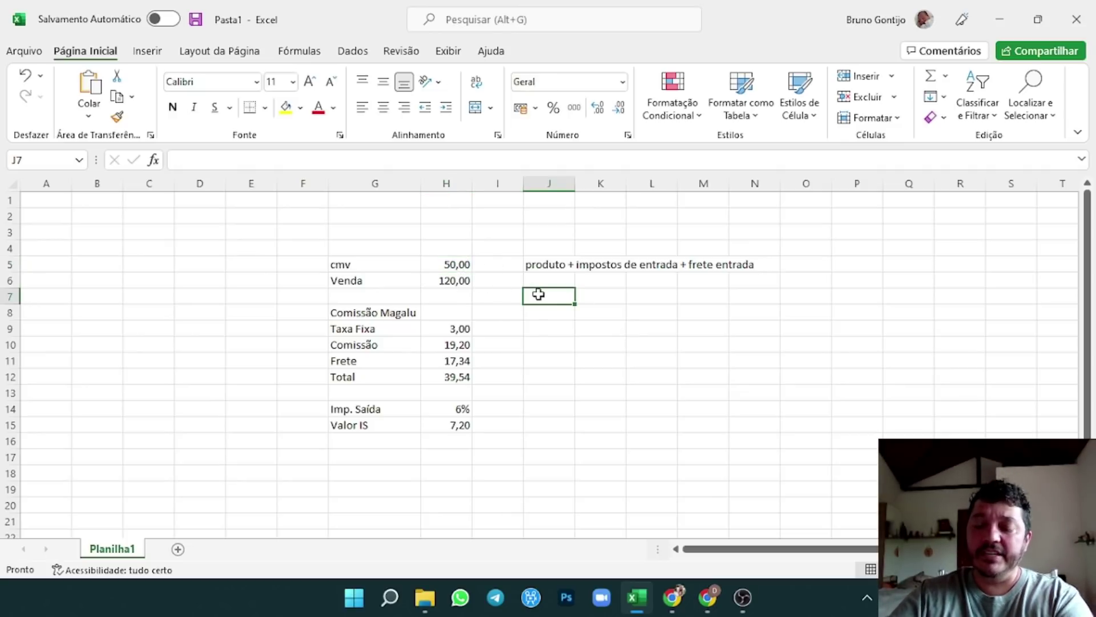
{"action": "type", "text": "="}
{"action": "left_click", "coordinate": [463, 281]}
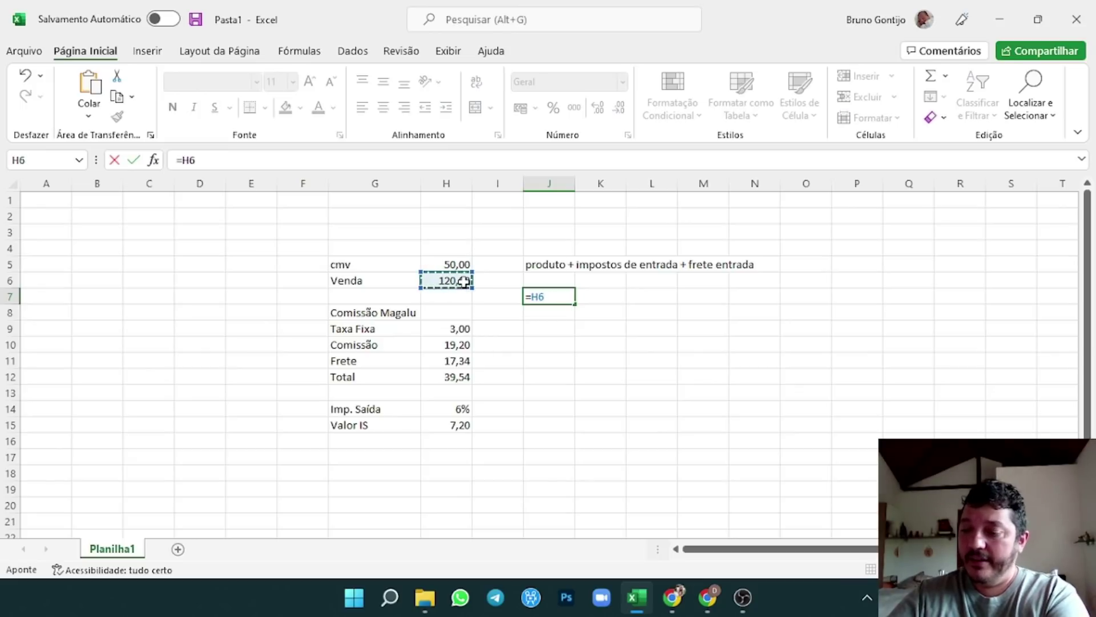
{"action": "type", "text": "/"}
{"action": "left_click", "coordinate": [445, 265]}
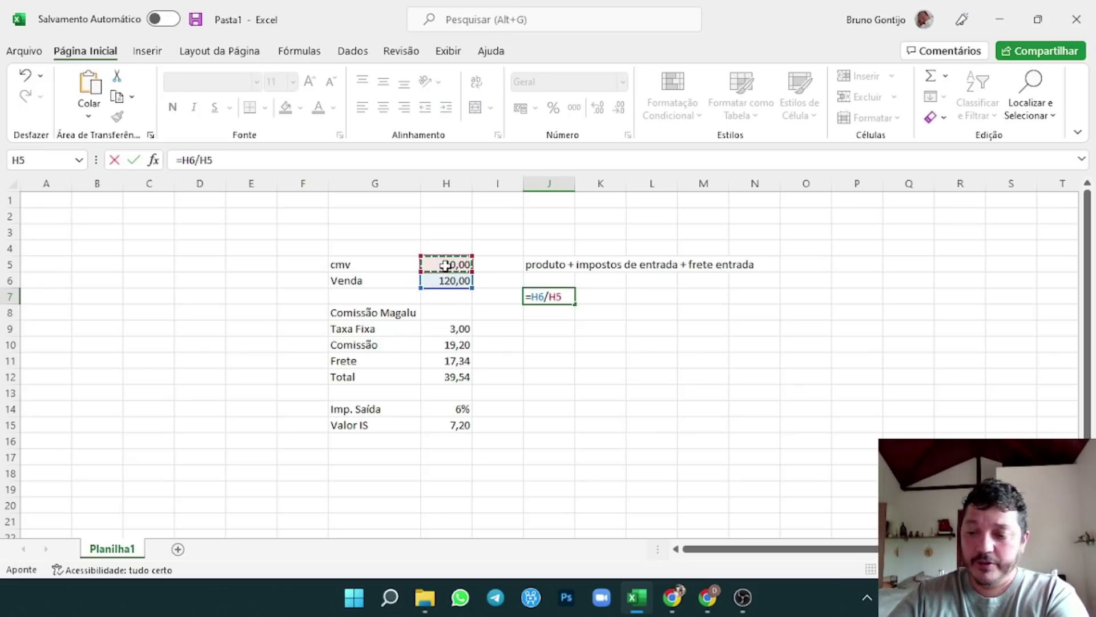
{"action": "key", "text": "Return"}
{"action": "left_click", "coordinate": [537, 302]}
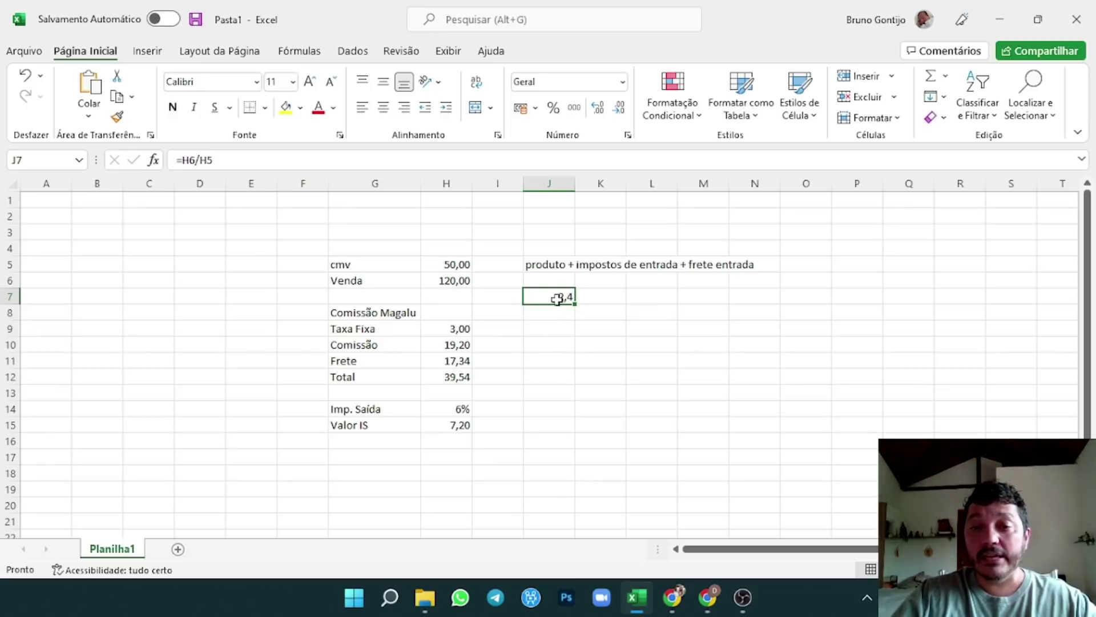
- Add the label Valor a Receber in G17 and subtract cmv, Magalu fees and output tax from the sale price in H17 with =H6-H5-H12-H15
{"action": "left_click", "coordinate": [342, 455]}
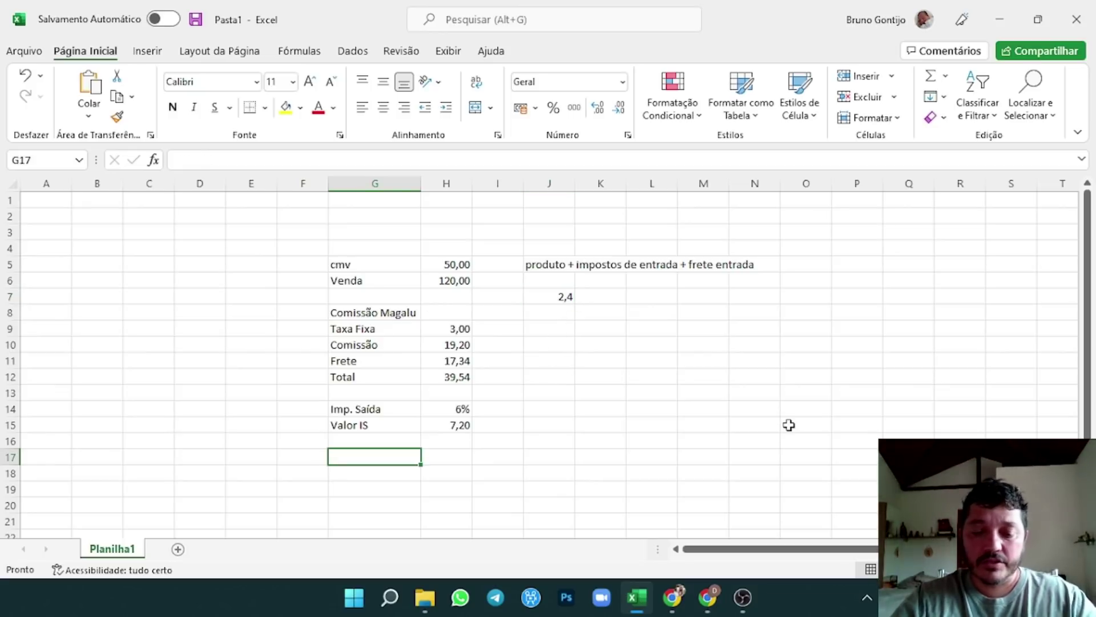
{"action": "type", "text": "Valor a Receber"}
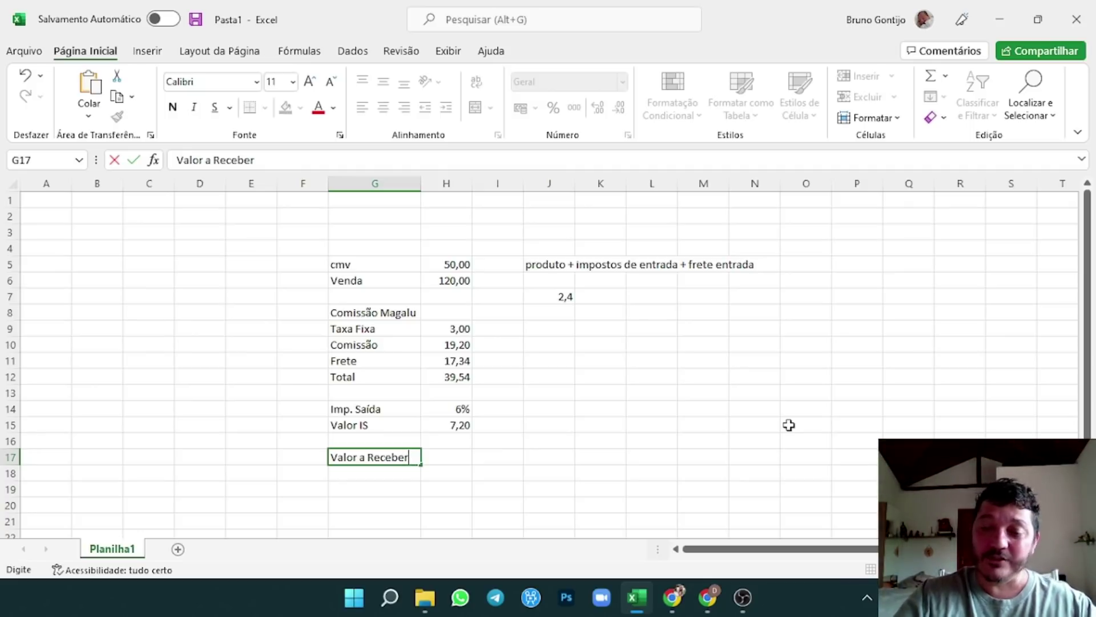
{"action": "key", "text": "Return"}
{"action": "left_click", "coordinate": [443, 454]}
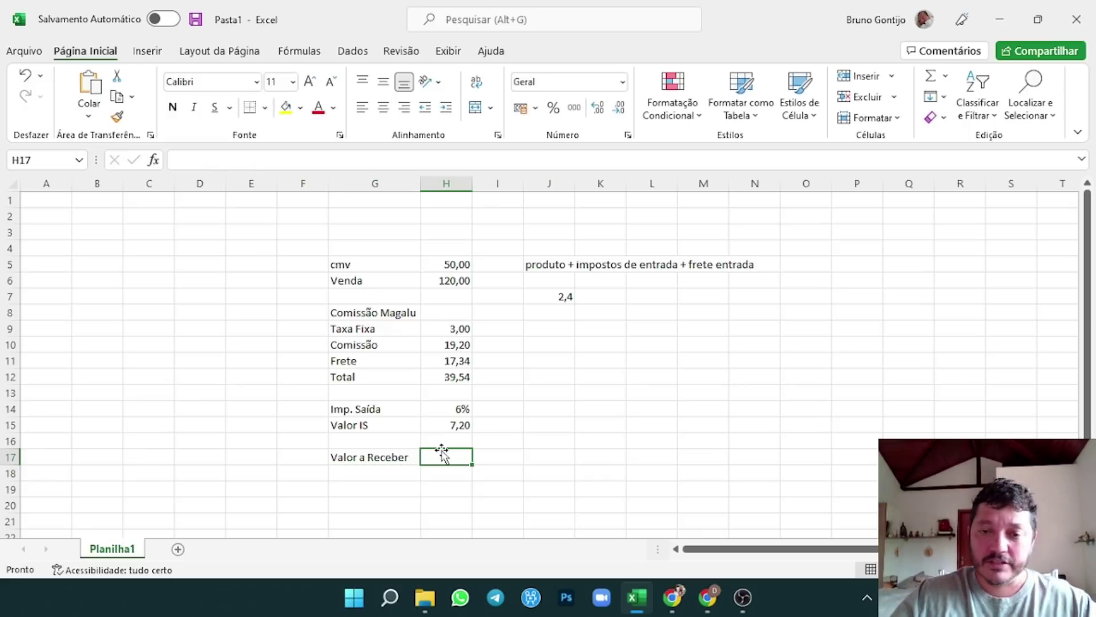
{"action": "type", "text": "="}
{"action": "left_click", "coordinate": [451, 266]}
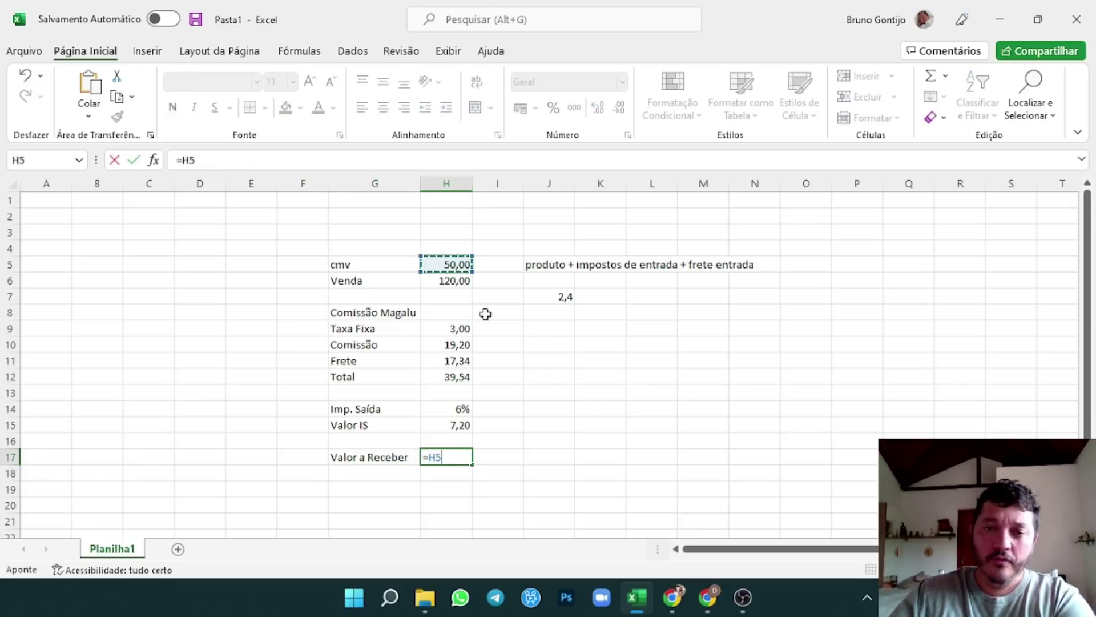
{"action": "left_click", "coordinate": [454, 281]}
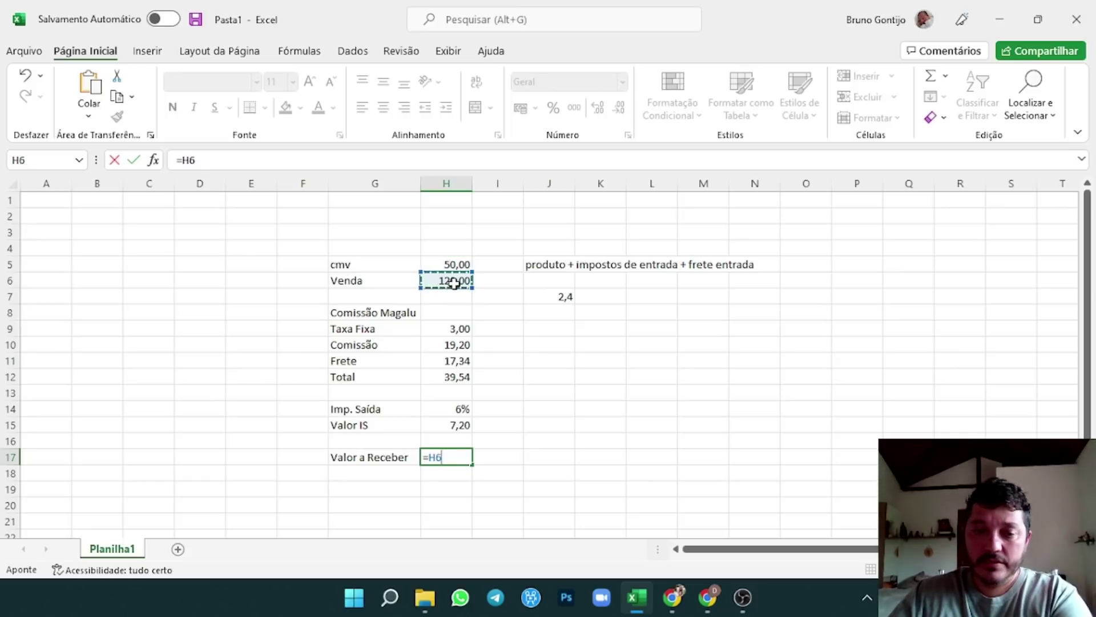
{"action": "type", "text": "-"}
{"action": "left_click", "coordinate": [457, 266]}
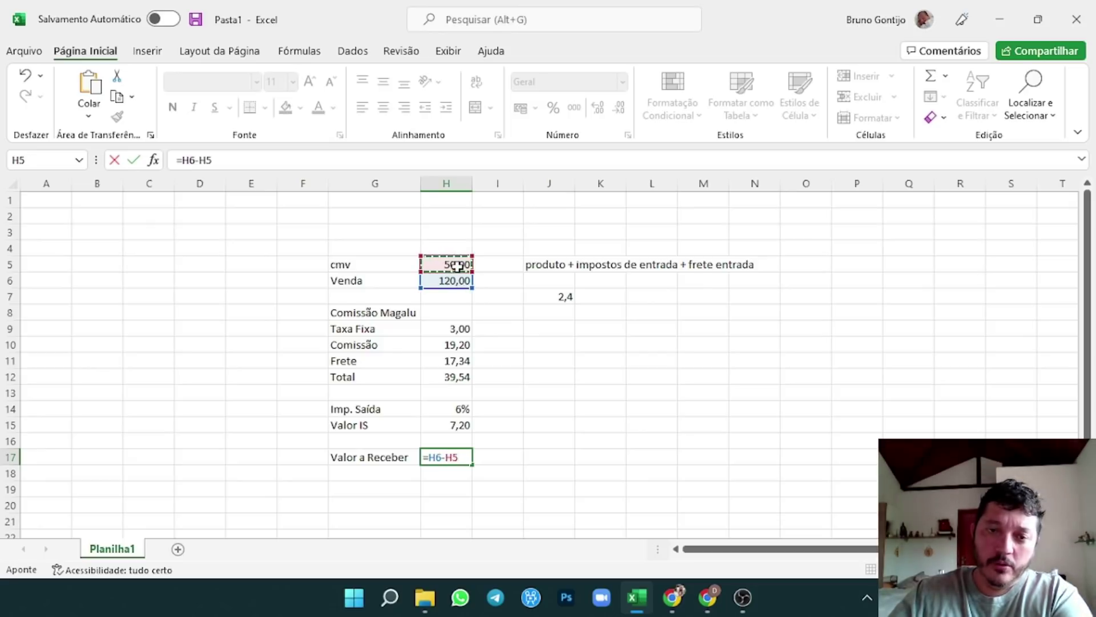
{"action": "type", "text": "-"}
{"action": "left_click", "coordinate": [450, 377]}
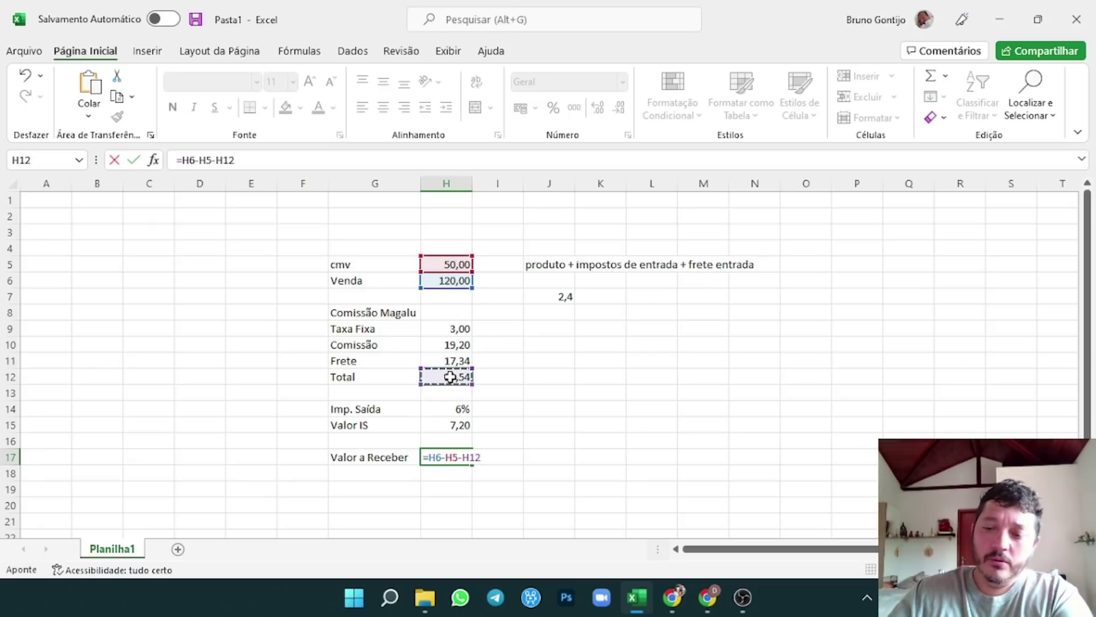
{"action": "type", "text": "="}
{"action": "left_click", "coordinate": [442, 425]}
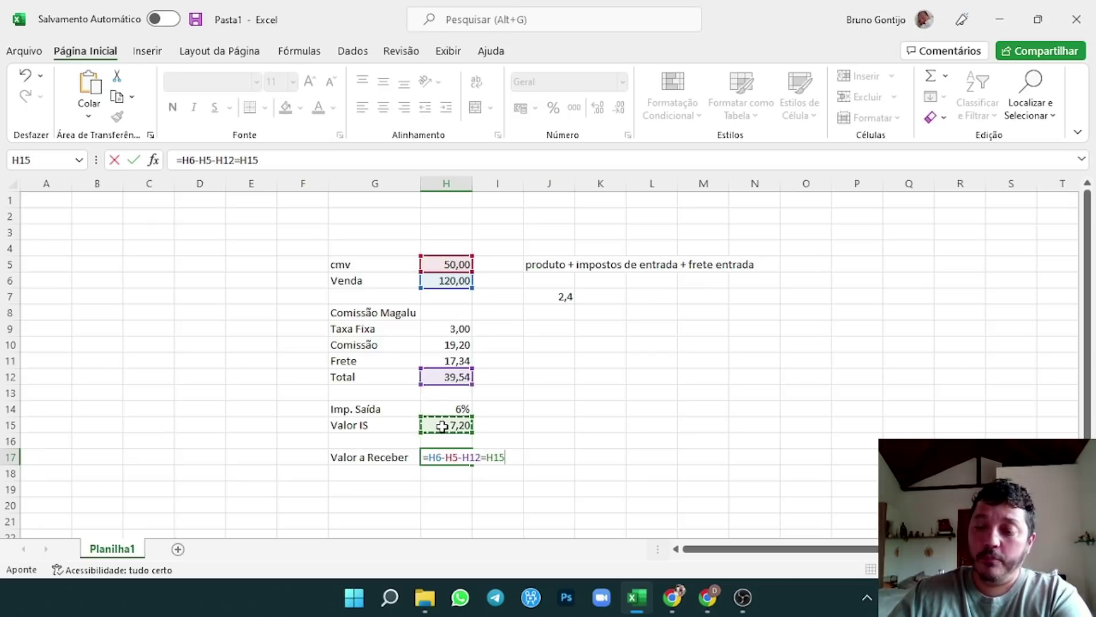
{"action": "key", "text": "Return"}
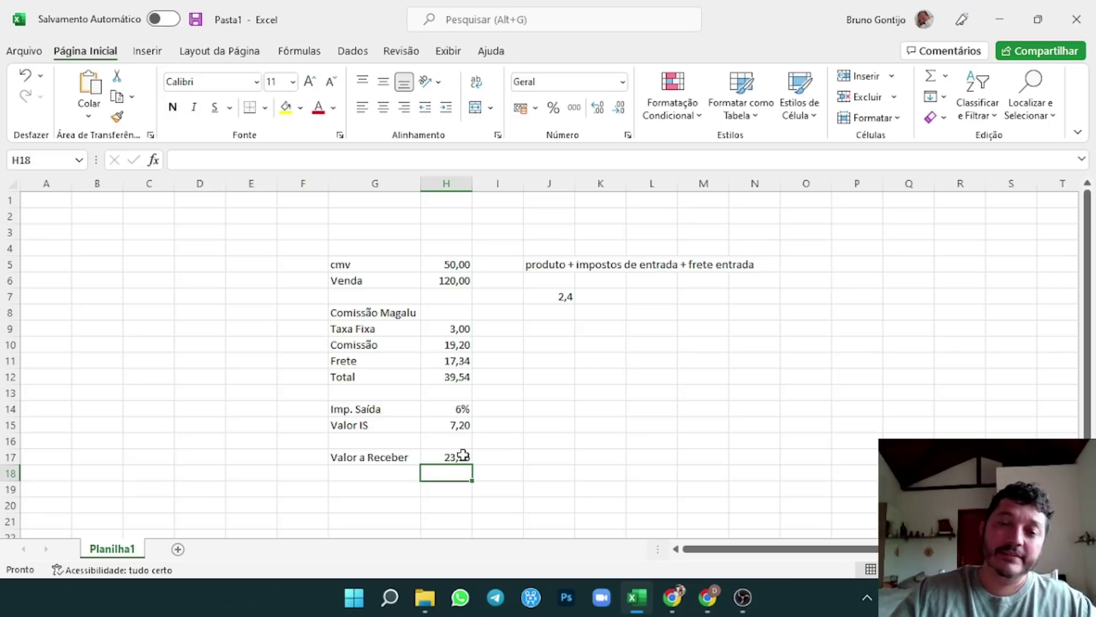
{"action": "key", "text": "Up"}
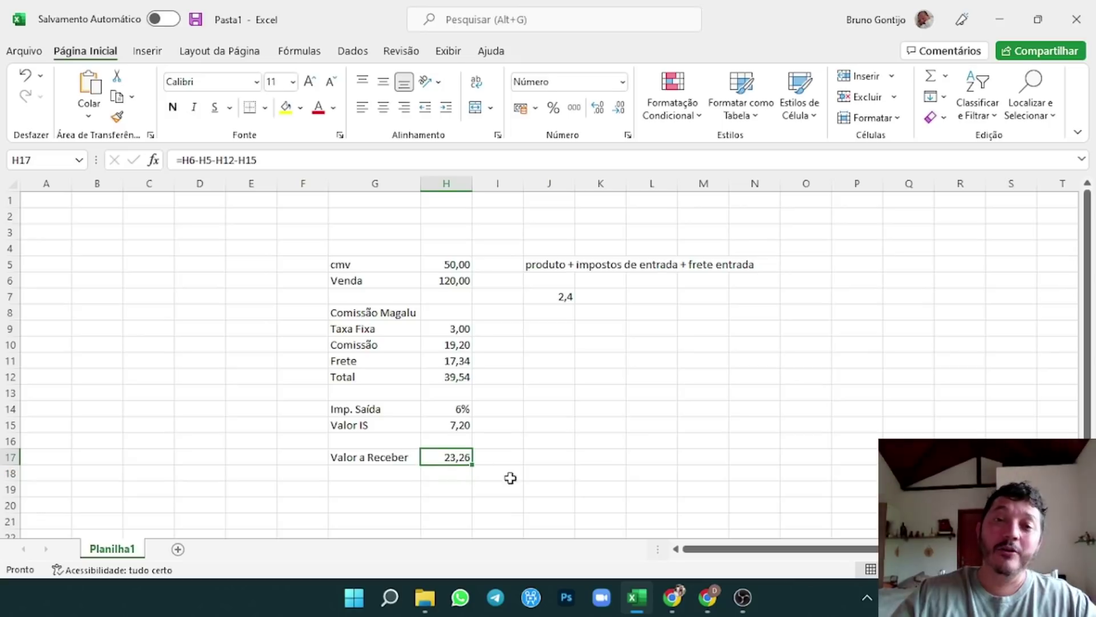
{"action": "double_click", "coordinate": [450, 457]}
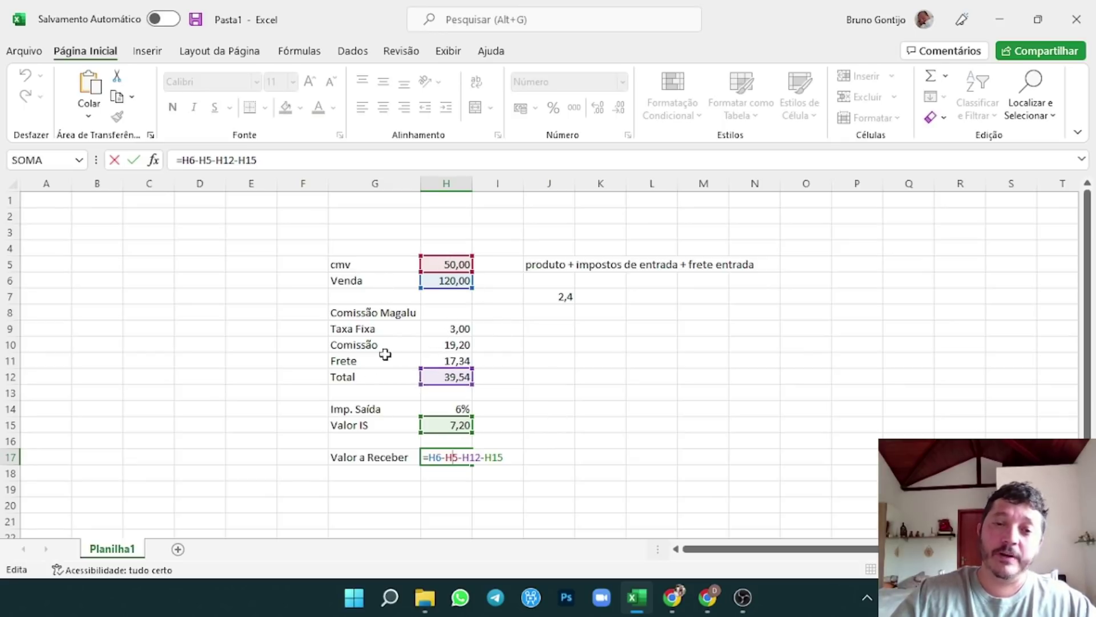
- Add the label Margem de Contribuição in G19 and widen column G to fit it
{"action": "left_click", "coordinate": [375, 487]}
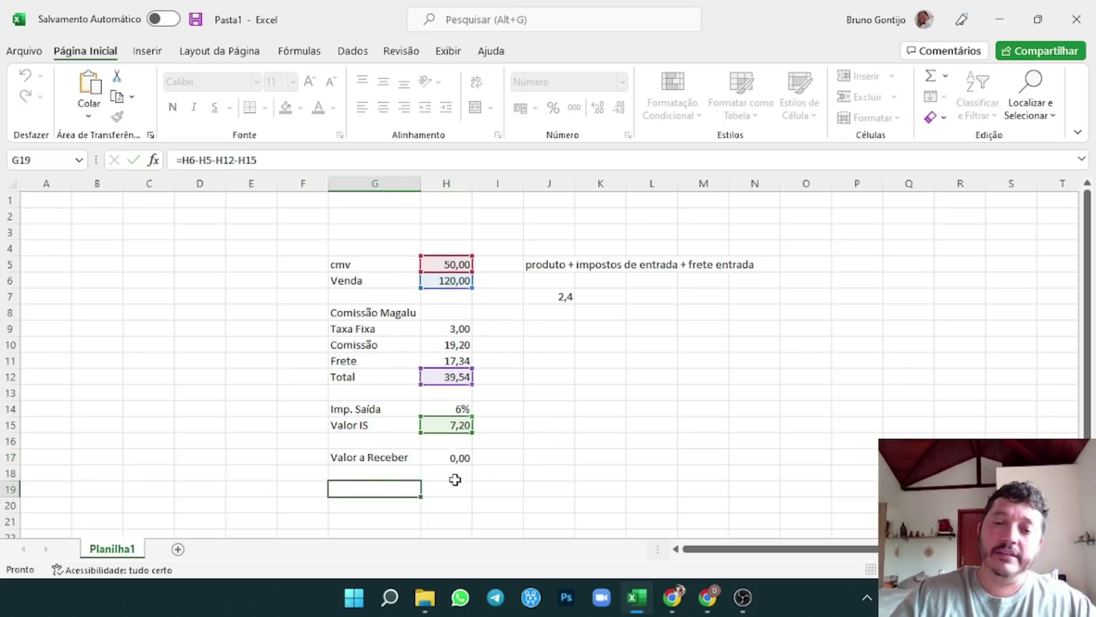
{"action": "type", "text": "M"}
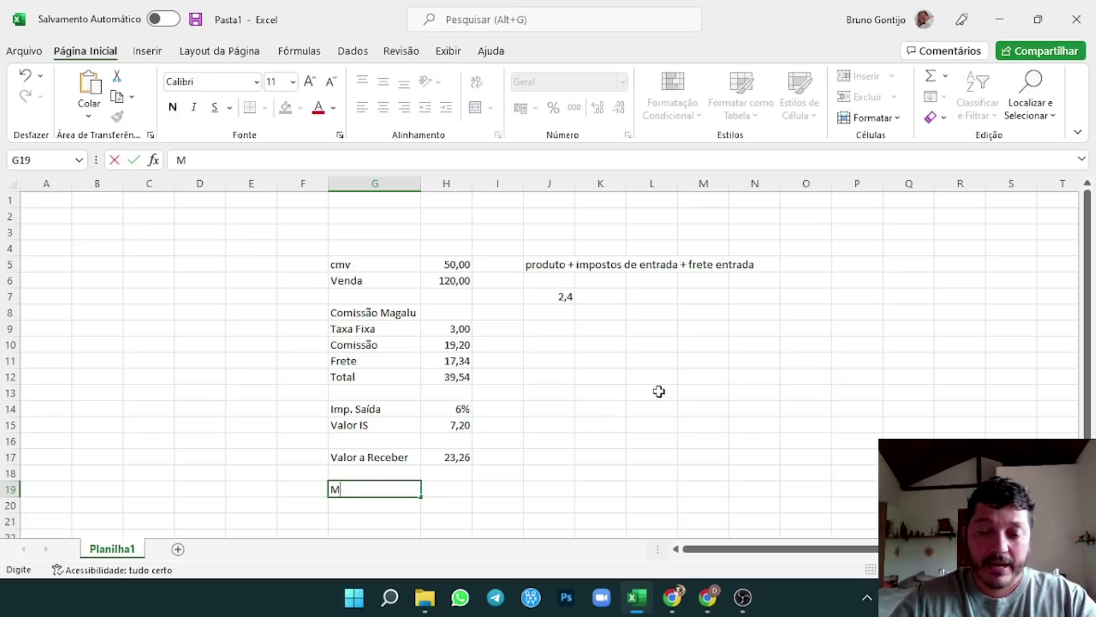
{"action": "type", "text": "argem de Contribuição"}
{"action": "key", "text": "Return"}
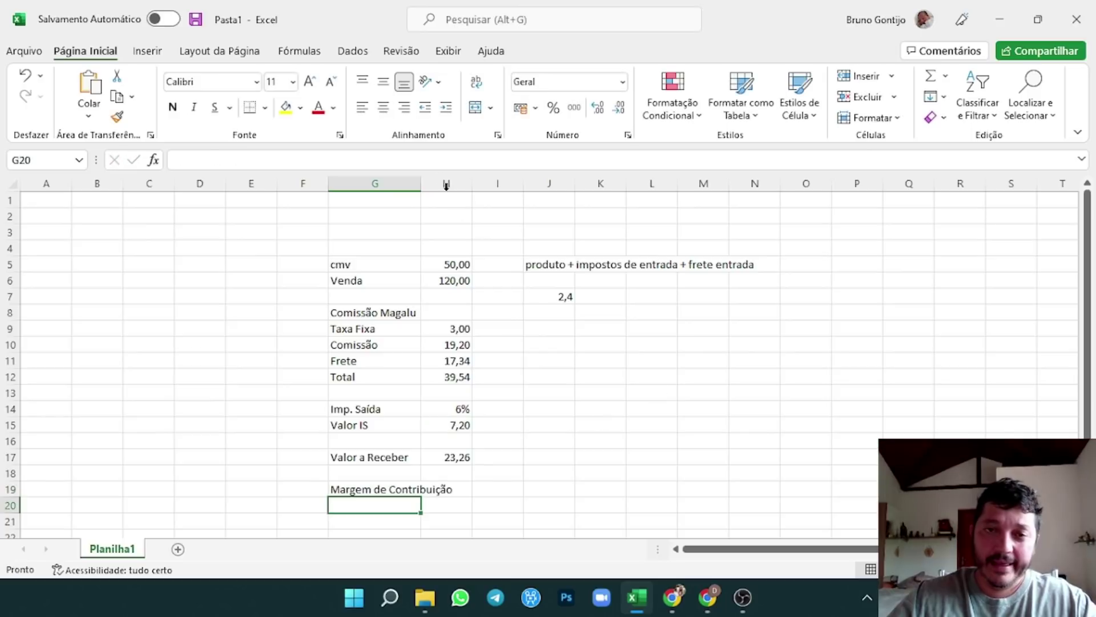
{"action": "double_click", "coordinate": [419, 191]}
- Calculate the contribution margin in H19 by dividing H17 by the sale price with =H17/H6
{"action": "left_click", "coordinate": [479, 488]}
{"action": "type", "text": "="}
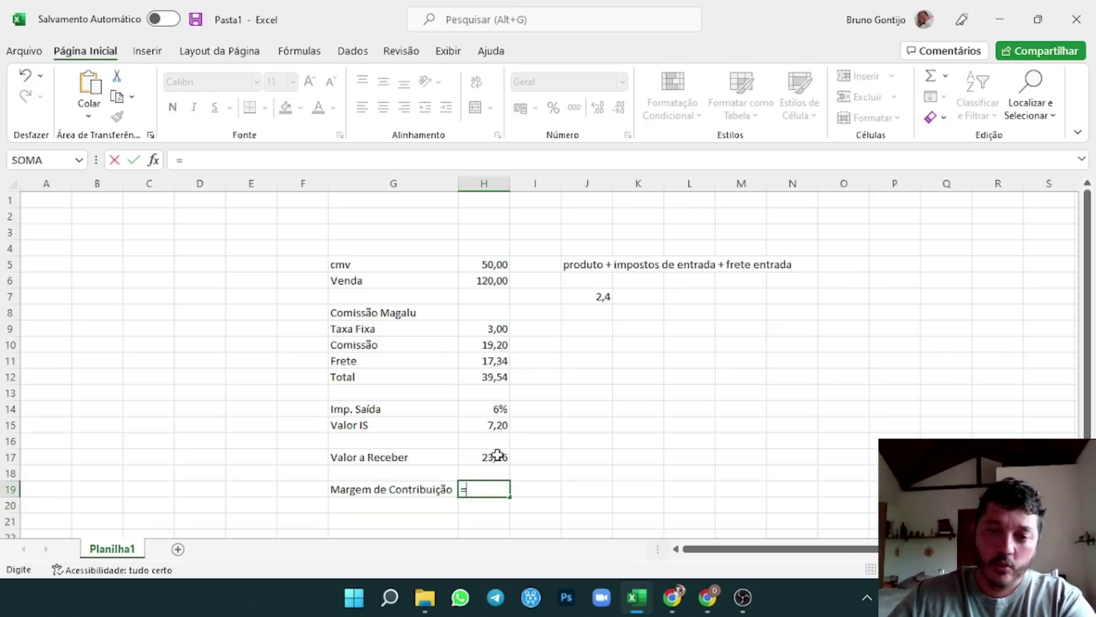
{"action": "left_click", "coordinate": [497, 455]}
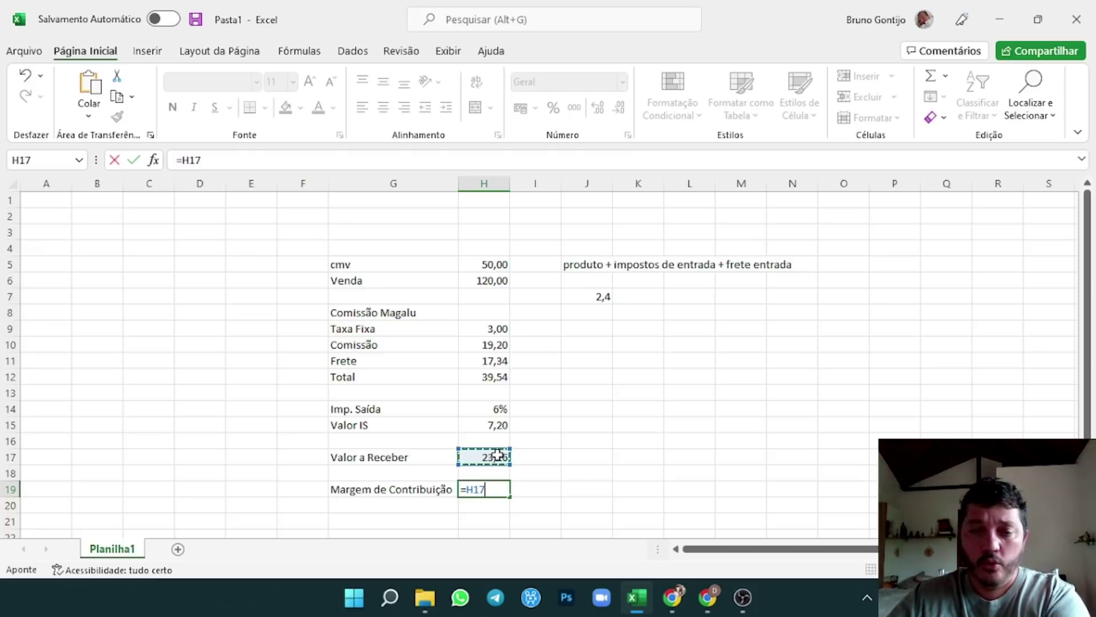
{"action": "type", "text": "/"}
{"action": "left_click", "coordinate": [479, 281]}
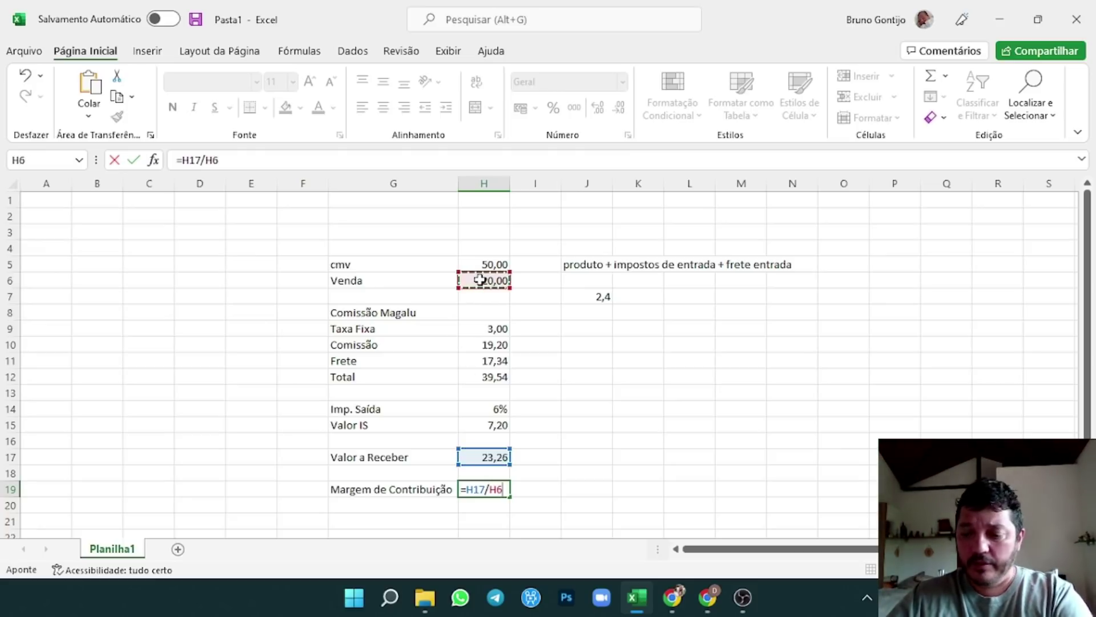
{"action": "key", "text": "Return"}
- Replace the label in G17 with Lucro
{"action": "double_click", "coordinate": [368, 456]}
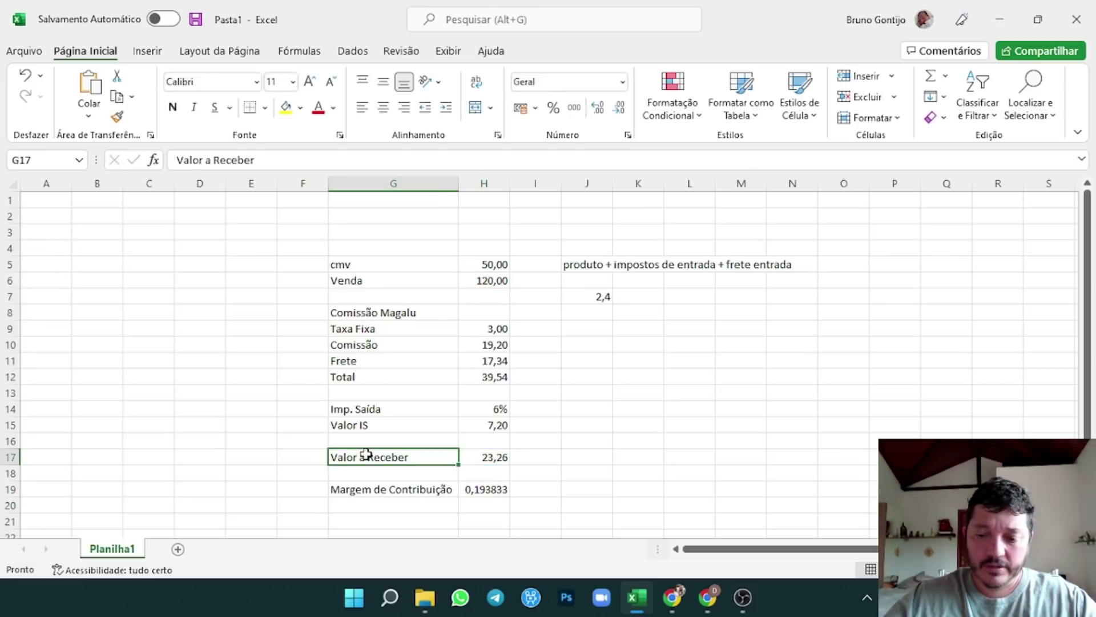
{"action": "type", "text": "Lucro"}
{"action": "key", "text": "Return"}
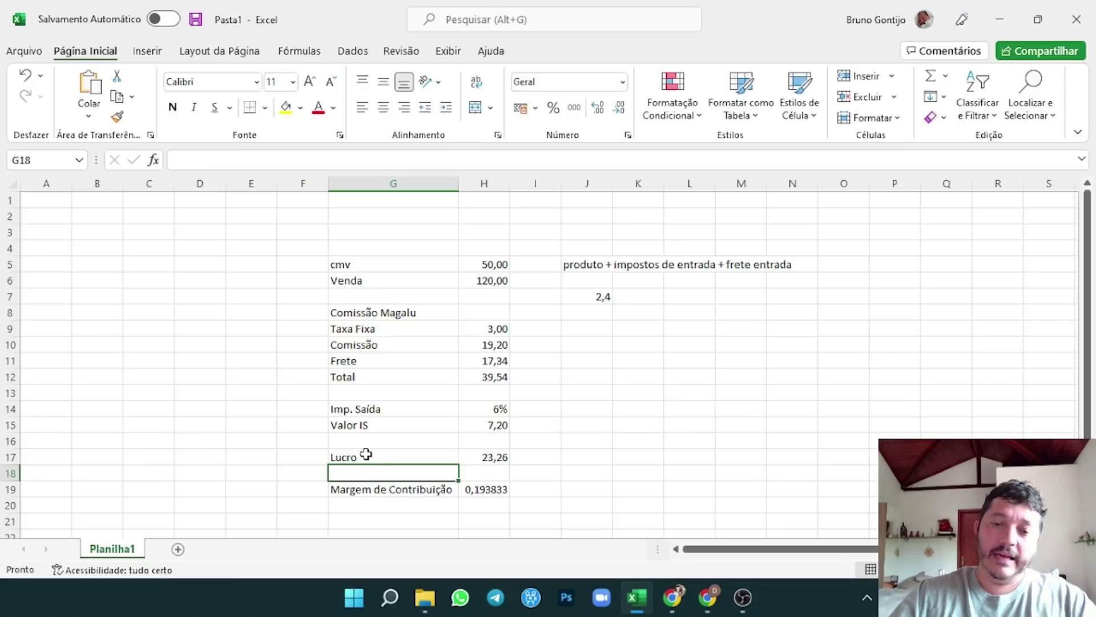
- Format the contribution margin in H19 as a percentage with no decimal places
{"action": "left_click", "coordinate": [471, 489]}
{"action": "right_click", "coordinate": [472, 491]}
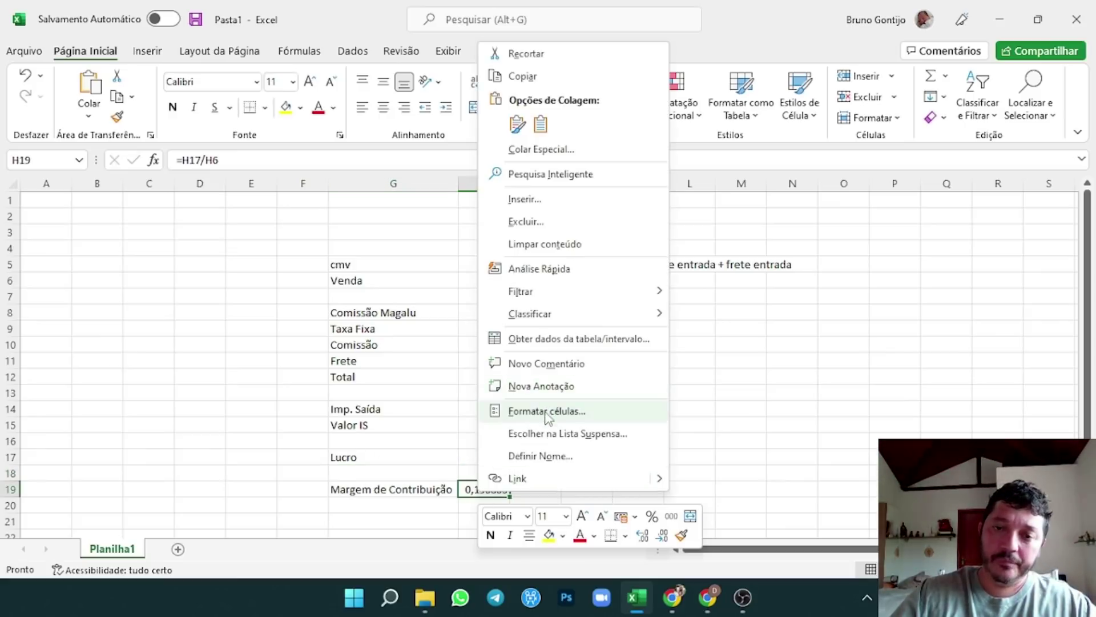
{"action": "left_click", "coordinate": [546, 408]}
{"action": "left_click", "coordinate": [367, 322]}
{"action": "left_click", "coordinate": [554, 297]}
{"action": "left_click", "coordinate": [554, 297]}
{"action": "key", "text": "Return"}
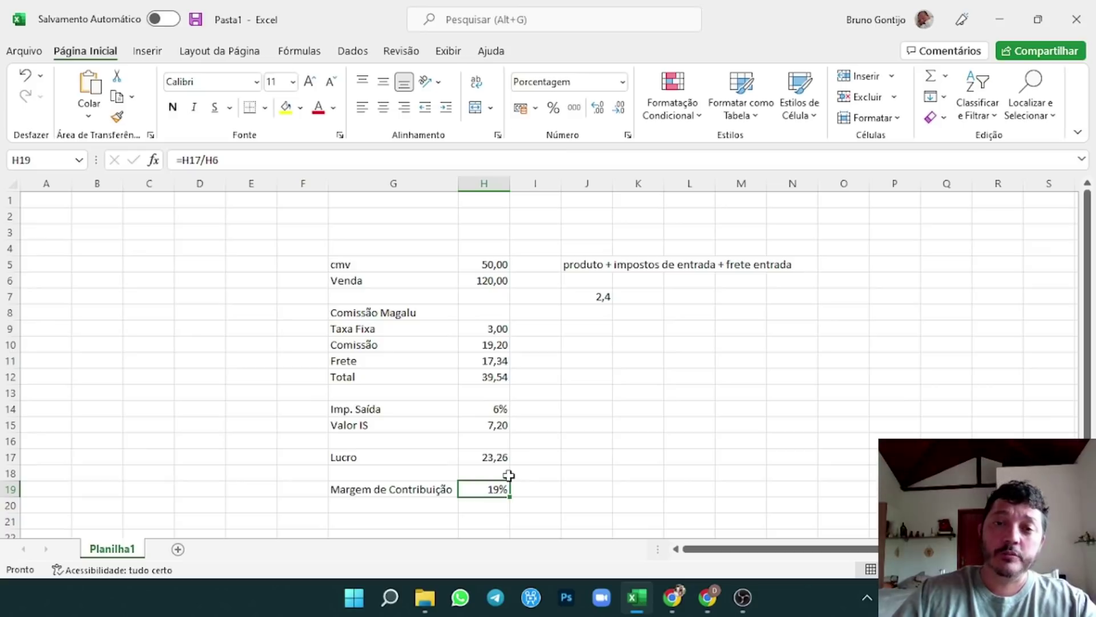
- Set the sale price in H6 to 100 and check the resulting profit and contribution margin
{"action": "left_click", "coordinate": [467, 278]}
{"action": "type", "text": "100"}
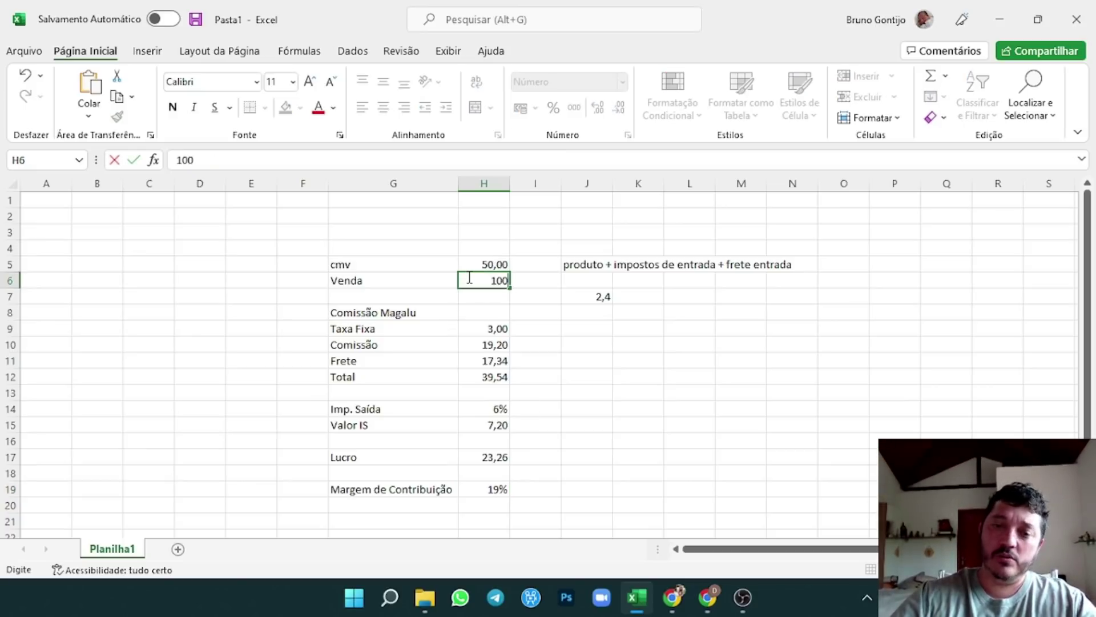
{"action": "key", "text": "Return"}
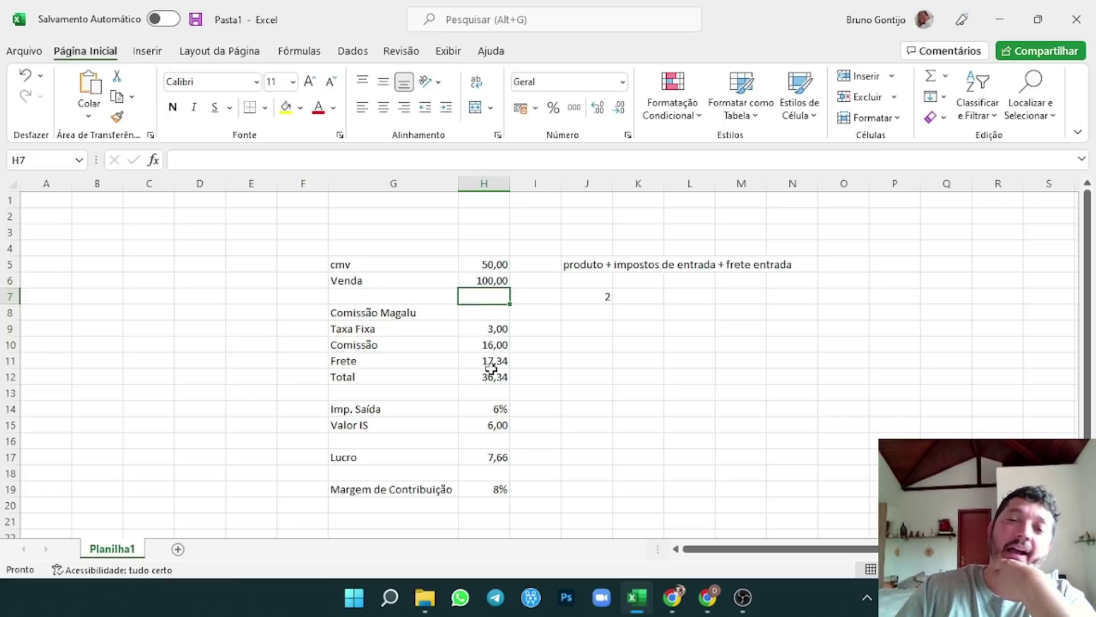
{"action": "left_click", "coordinate": [481, 459]}
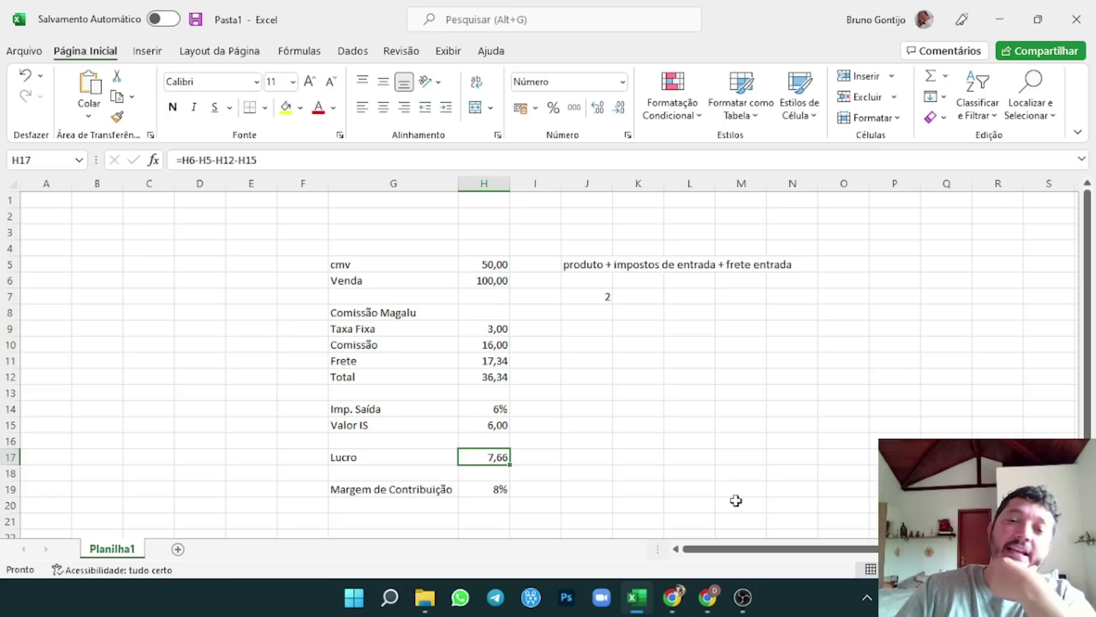
{"action": "left_click", "coordinate": [482, 491]}
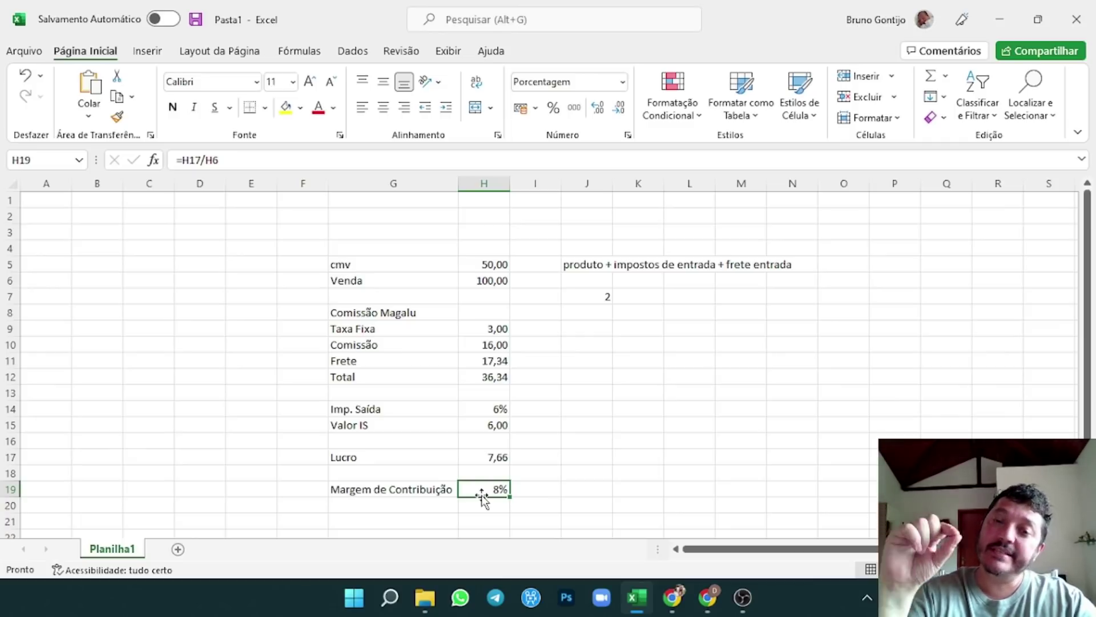
- Change the profit label in G17 to Lucro Bruto
{"action": "double_click", "coordinate": [390, 457]}
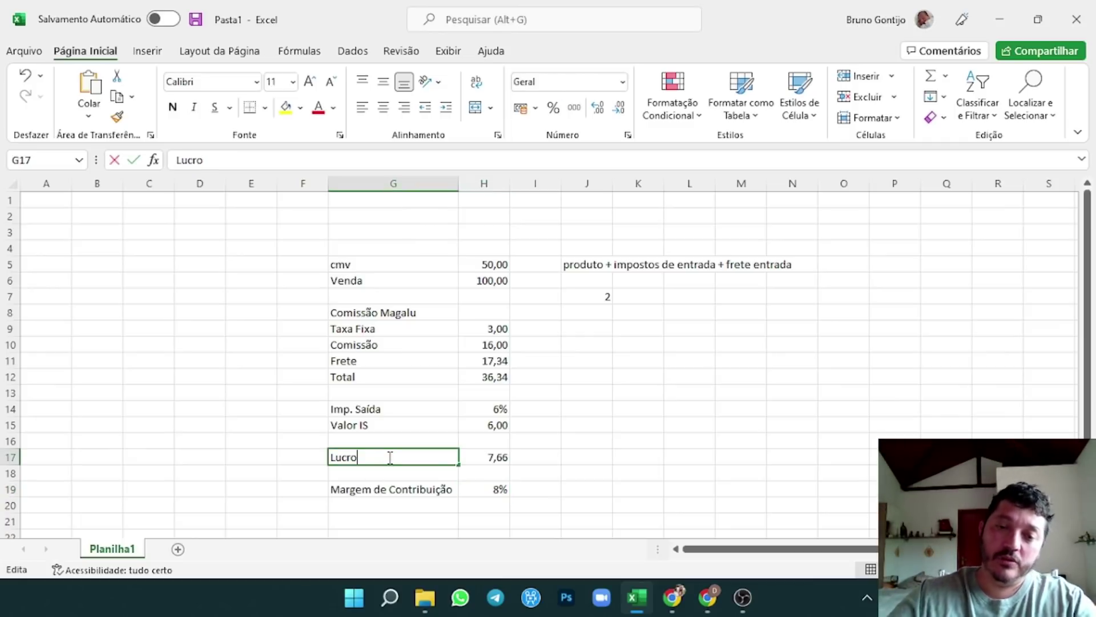
{"action": "type", "text": "Bru"}
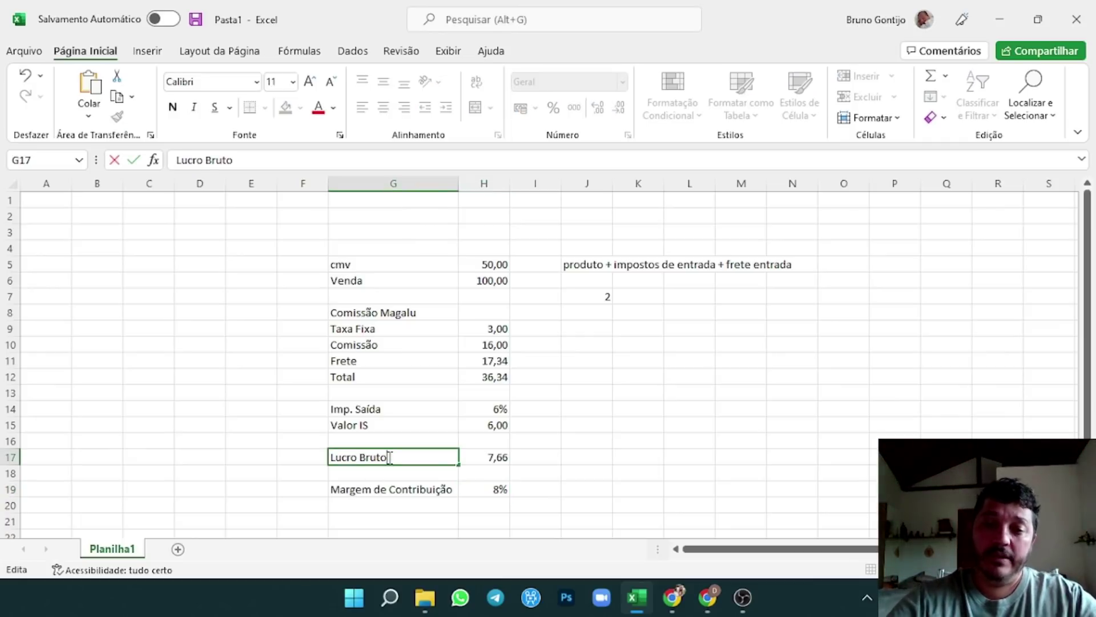
{"action": "type", "text": "to"}
{"action": "key", "text": "Return"}
{"action": "key", "text": "Return"}
- Add the label Despesas Mensais in G21, below the contribution margin
{"action": "scroll", "coordinate": [372, 457], "scroll_direction": "down", "scroll_amount": 1}
{"action": "left_click", "coordinate": [373, 472]}
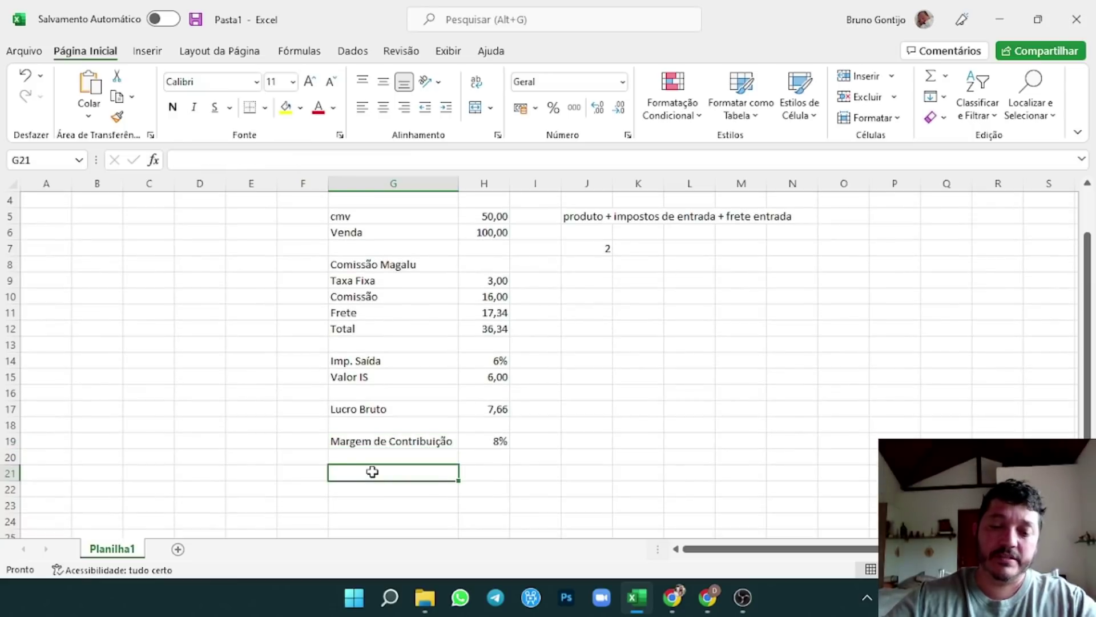
{"action": "type", "text": "Despesa"}
{"action": "key", "text": "BackSpace"}
{"action": "key", "text": "BackSpace"}
{"action": "key", "text": "BackSpace"}
{"action": "type", "text": "a"}
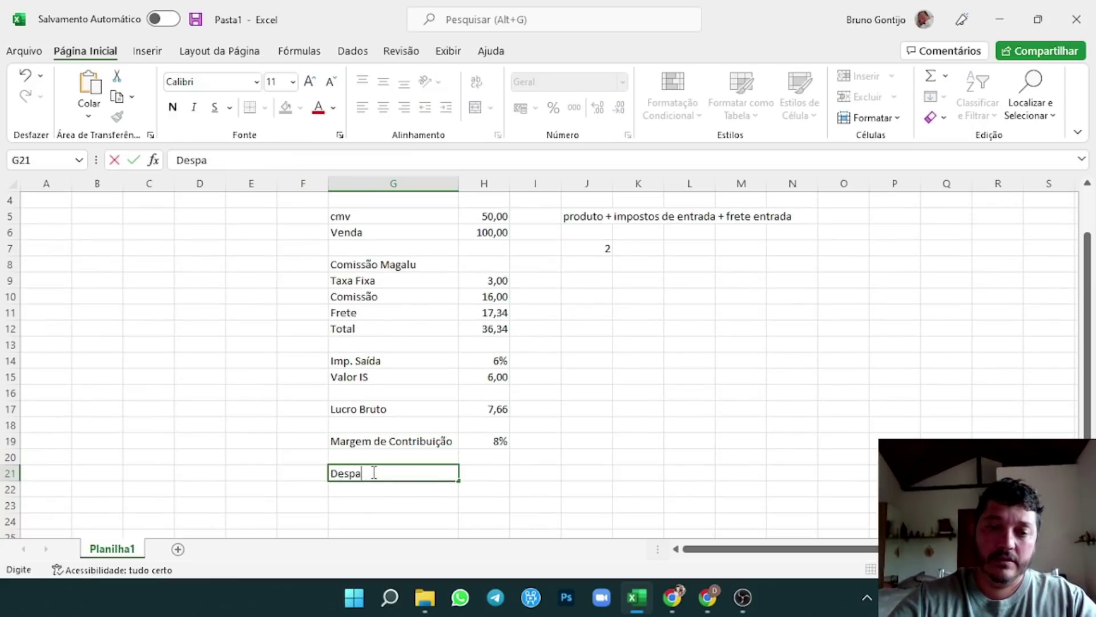
{"action": "key", "text": "BackSpace"}
{"action": "type", "text": "esas Mensais"}
{"action": "key", "text": "Return"}
- Add the labels custos Fixos in G22 and Pro Labrore in G23
{"action": "type", "text": "custos Fixos"}
{"action": "key", "text": "Return"}
{"action": "type", "text": "P"}
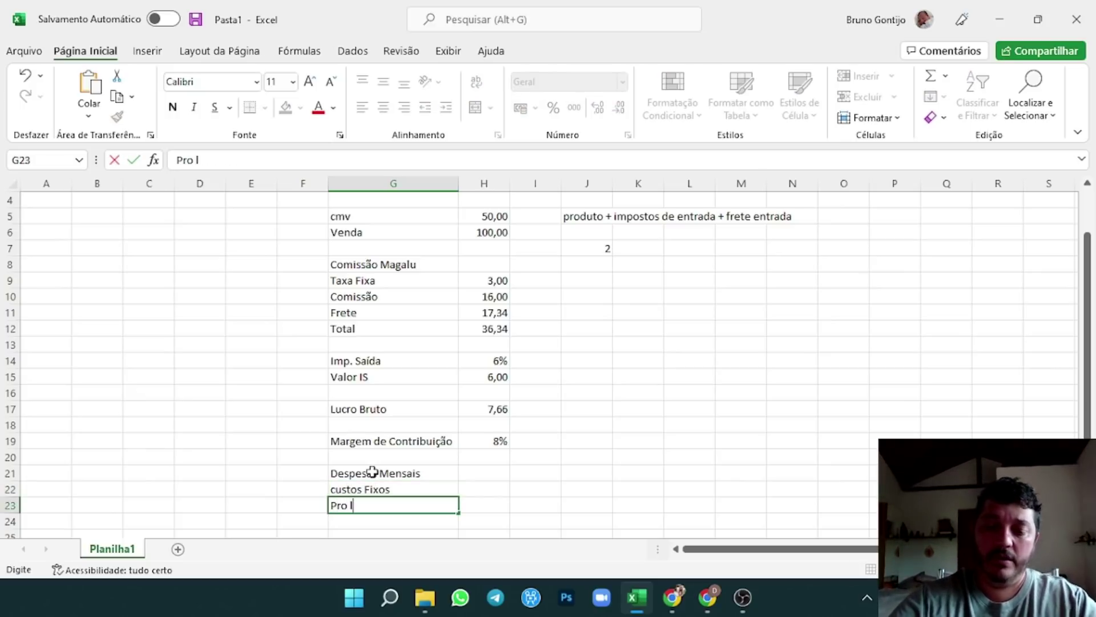
{"action": "type", "text": "ro Labro"}
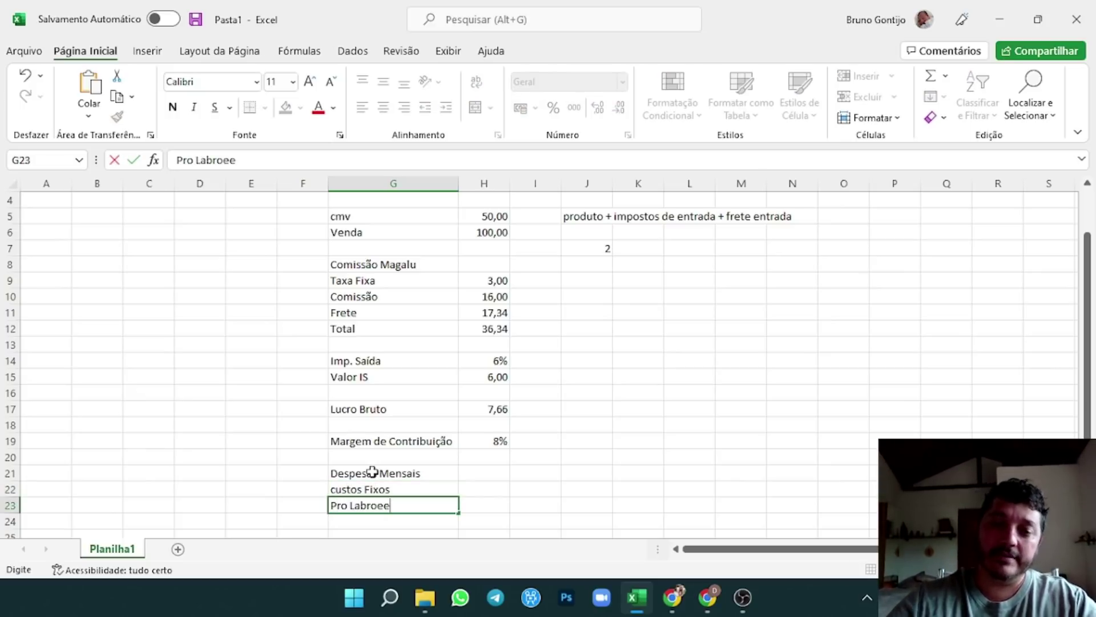
{"action": "type", "text": "re"}
{"action": "key", "text": "Return"}
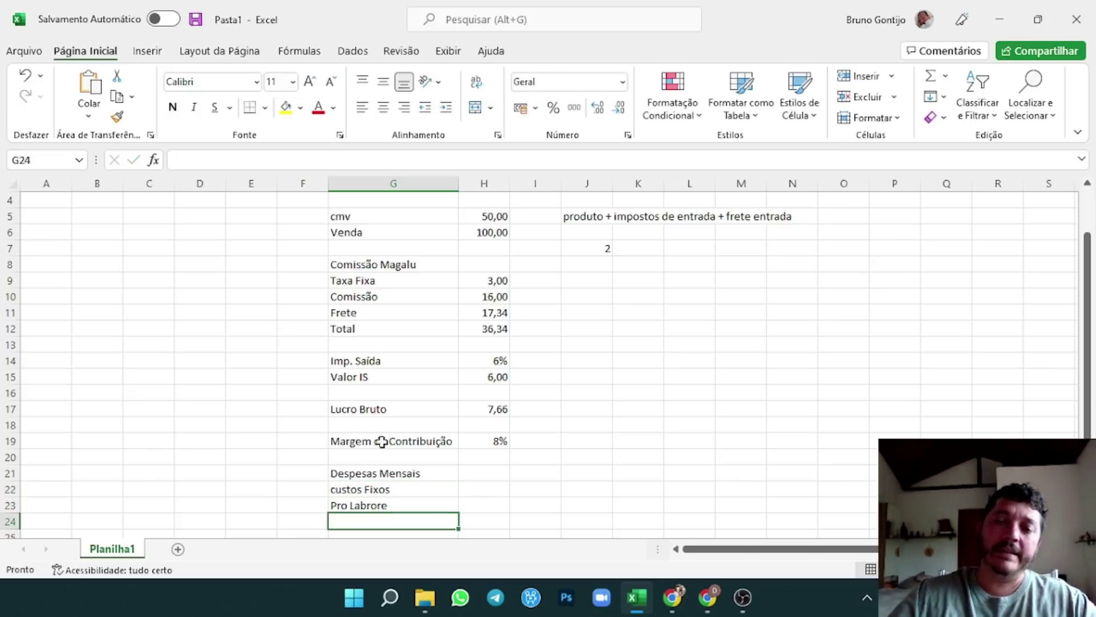
- Add the label Lucro Lucro in G25, leaving one empty row below the monthly expense labels
{"action": "scroll", "coordinate": [383, 442], "scroll_direction": "down", "scroll_amount": 2}
{"action": "left_click", "coordinate": [382, 444]}
{"action": "type", "text": "Lucro Lucro"}
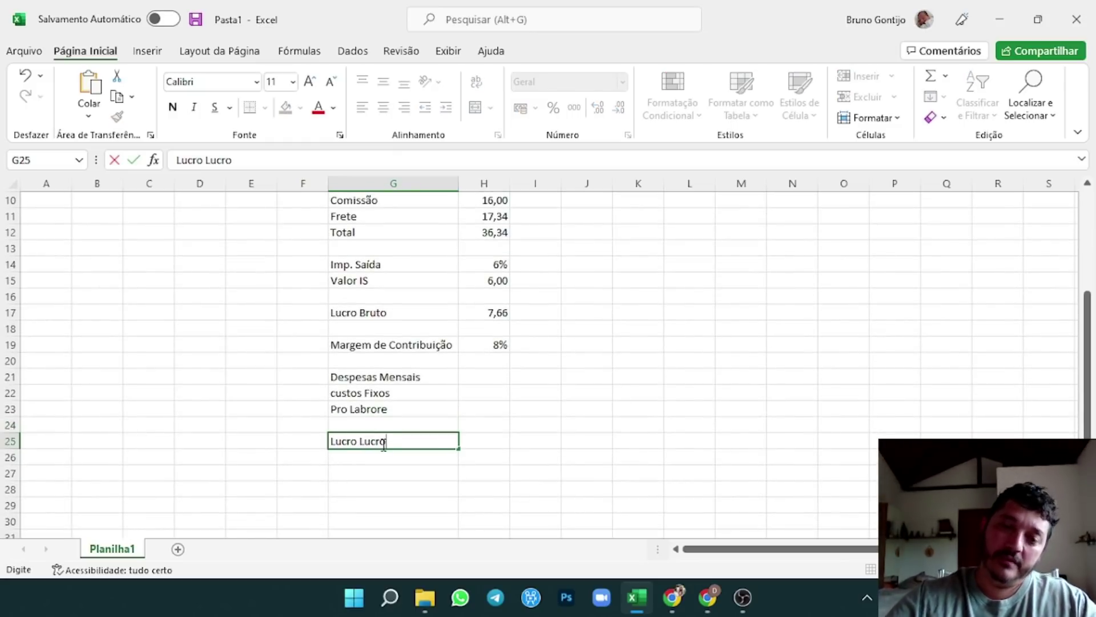
{"action": "key", "text": "Return"}
{"action": "key", "text": "Return"}
{"action": "left_click", "coordinate": [478, 437]}
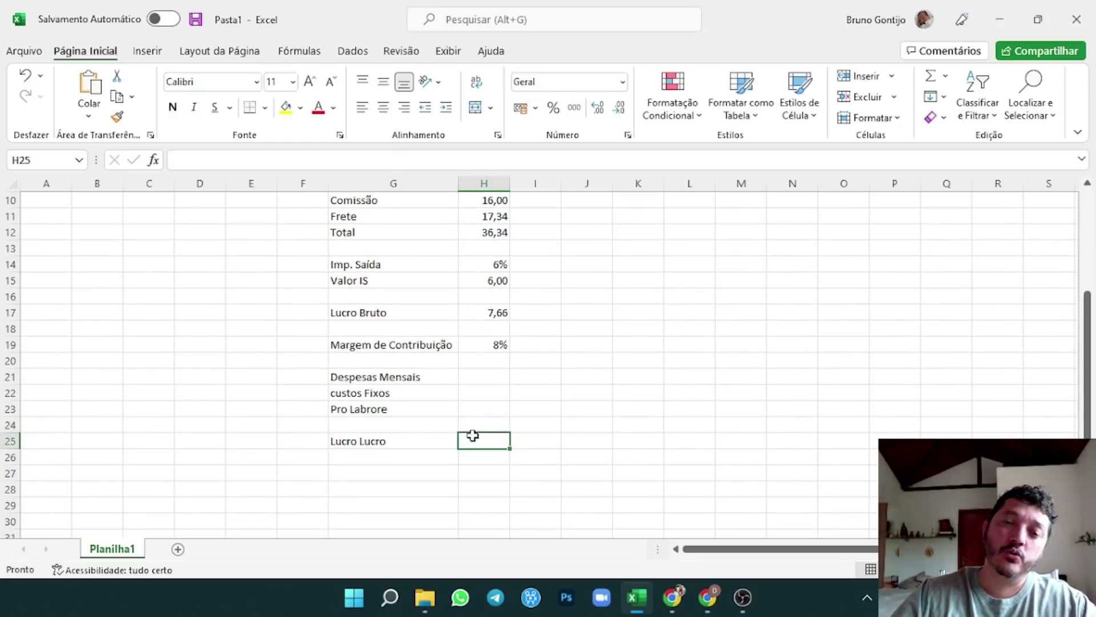
- Review the pricing worksheet from cmv down to the profit rows, examining the sale price and the gross profit
{"action": "scroll", "coordinate": [582, 386], "scroll_direction": "up", "scroll_amount": 1}
{"action": "scroll", "coordinate": [572, 316], "scroll_direction": "up", "scroll_amount": 2}
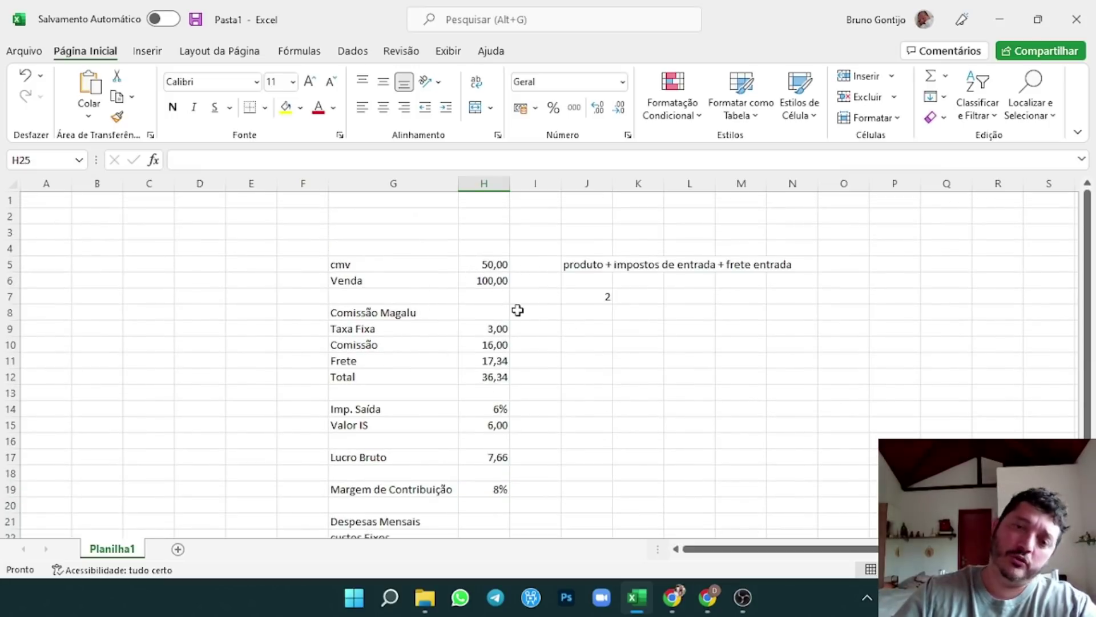
{"action": "scroll", "coordinate": [517, 311], "scroll_direction": "down", "scroll_amount": 2}
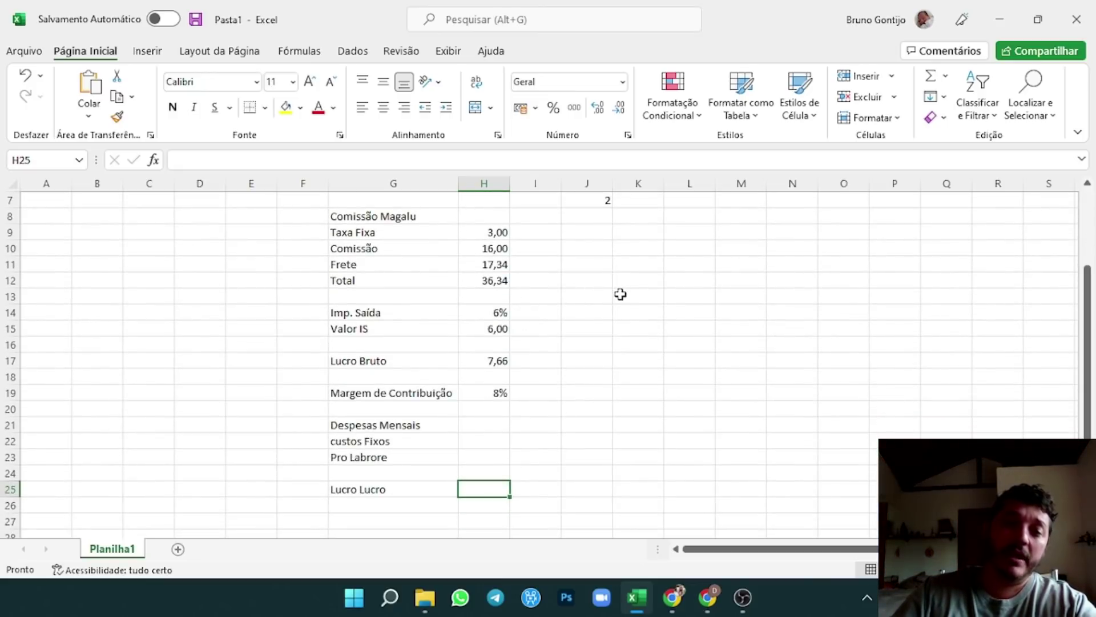
{"action": "scroll", "coordinate": [621, 294], "scroll_direction": "up", "scroll_amount": 2}
{"action": "left_click", "coordinate": [491, 280]}
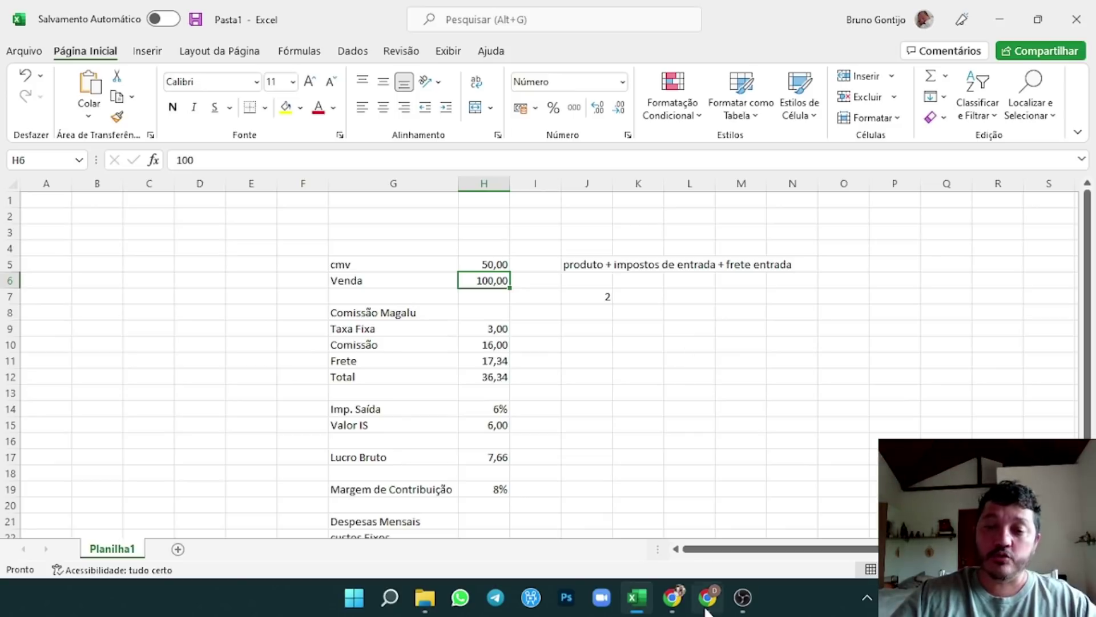
{"action": "mouse_move", "coordinate": [706, 605]}
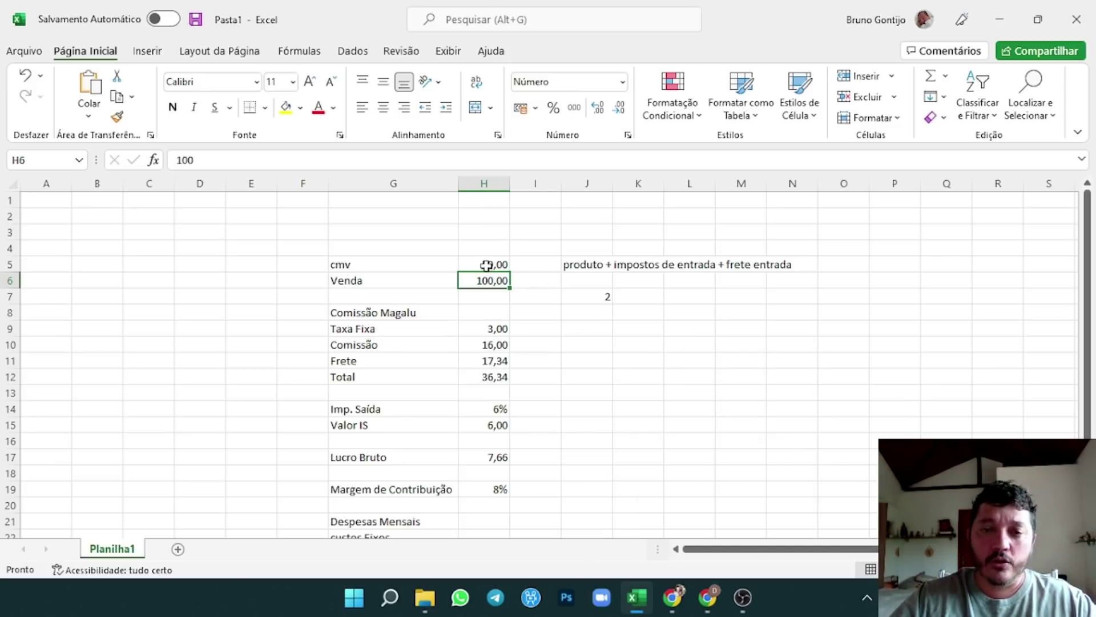
{"action": "scroll", "coordinate": [537, 399], "scroll_direction": "down", "scroll_amount": 1}
{"action": "left_click", "coordinate": [504, 408]}
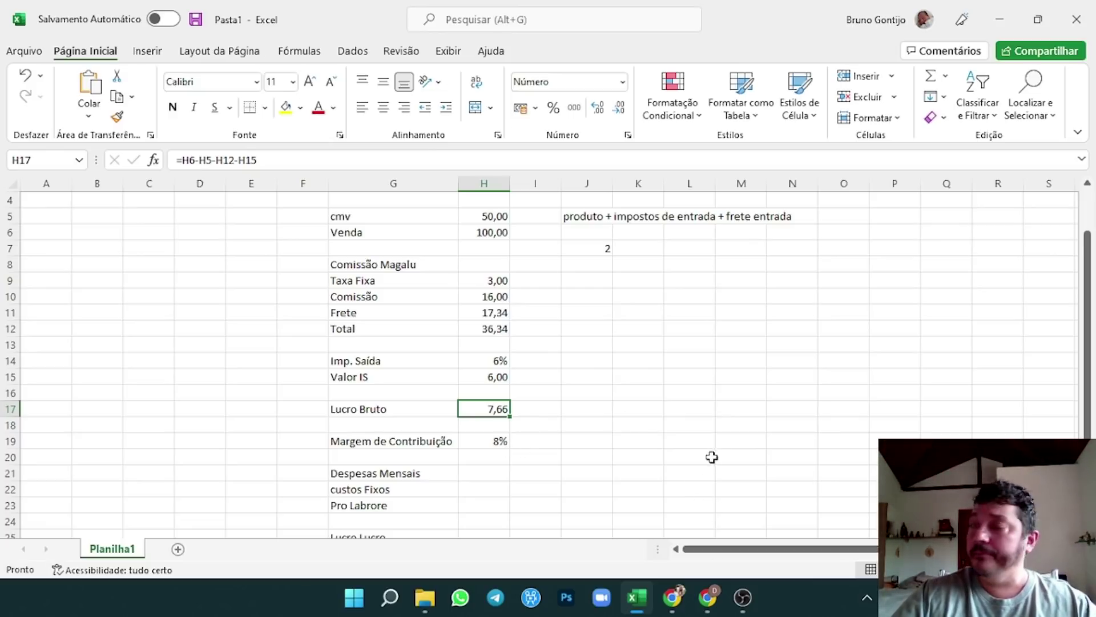
- Look up the undiscounted 500 g to 1 kg freight in Chrome, set Frete in H11 to 28,90 in Excel, and check profit and margin
{"action": "key", "text": "alt+Tab"}
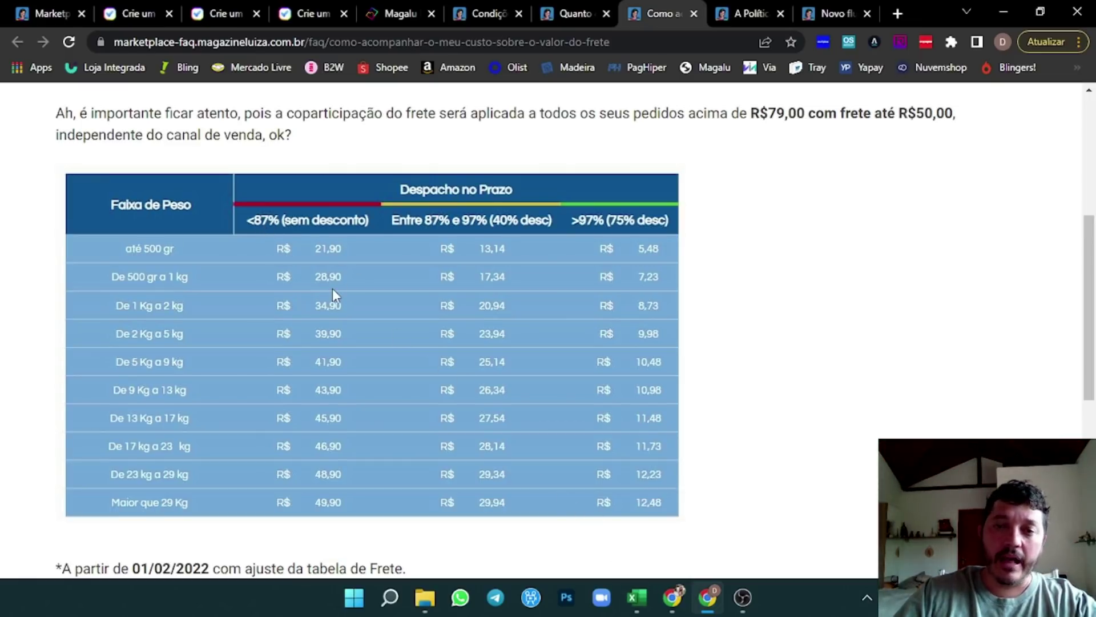
{"action": "left_click", "coordinate": [636, 597]}
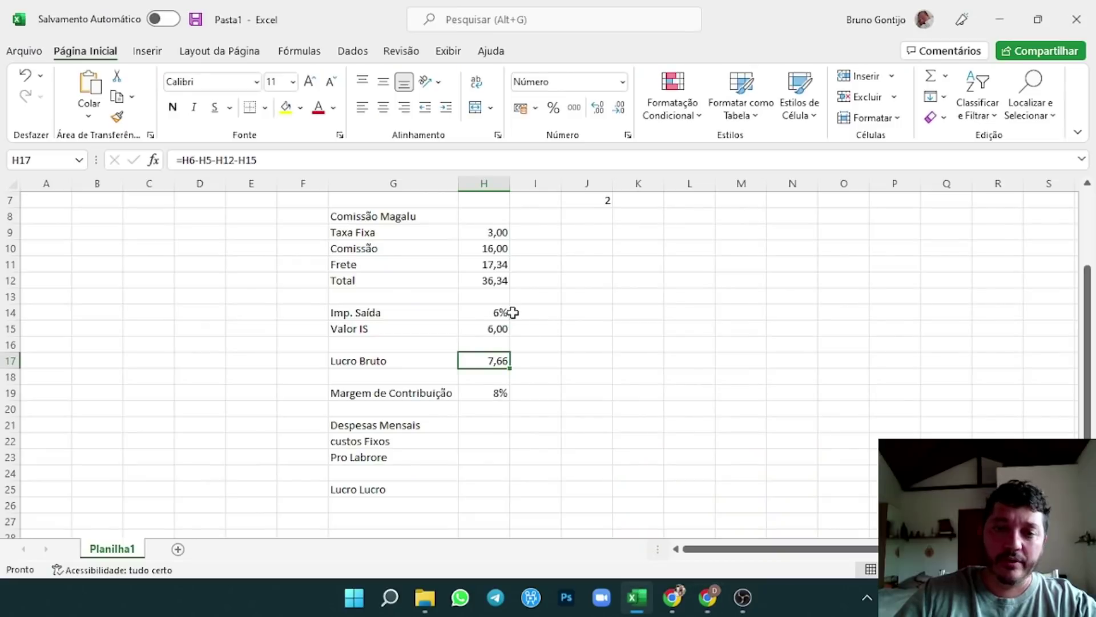
{"action": "left_click", "coordinate": [502, 265]}
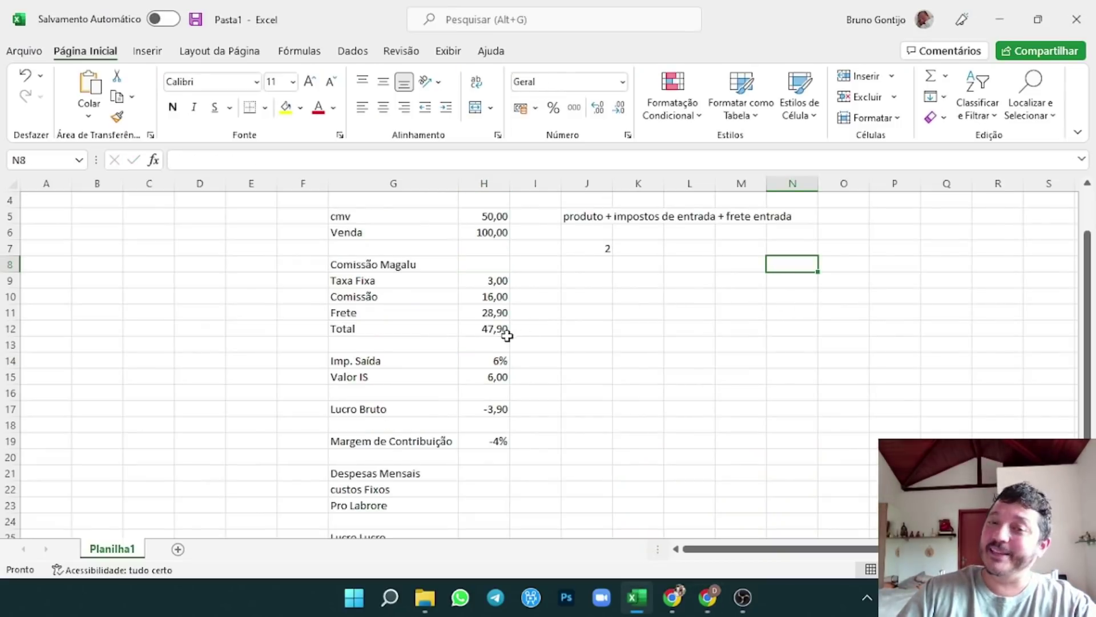
{"action": "left_click", "coordinate": [472, 407]}
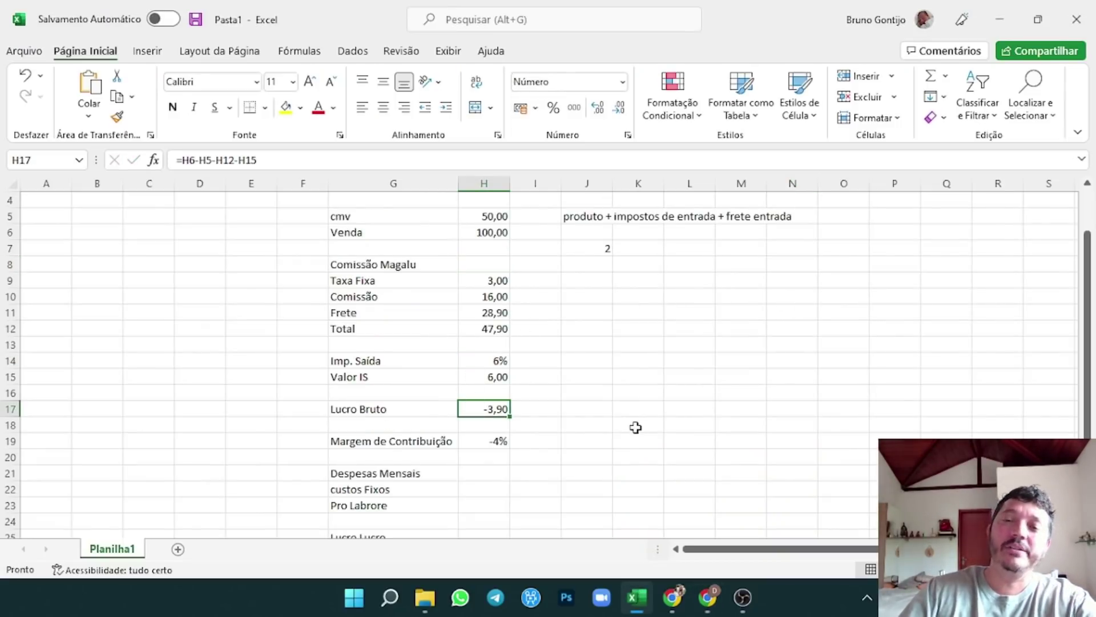
{"action": "left_click", "coordinate": [487, 446]}
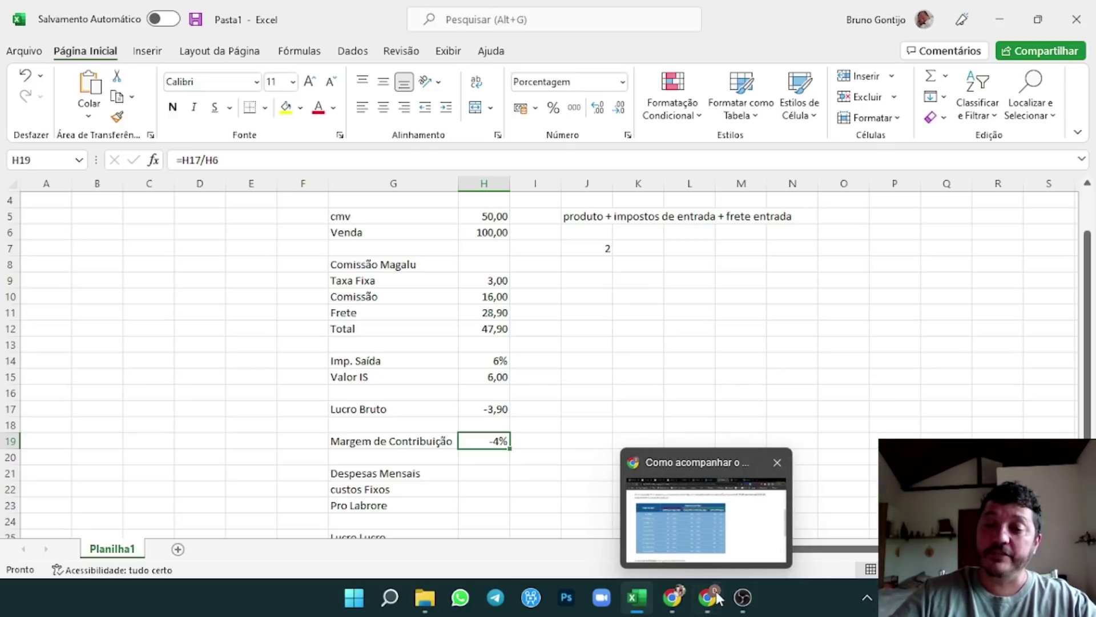
- Switch to Chrome, dismiss the current marketplace rate table in Condições Comerciais, and examine the seller's commission percentages by category
{"action": "left_click", "coordinate": [722, 543]}
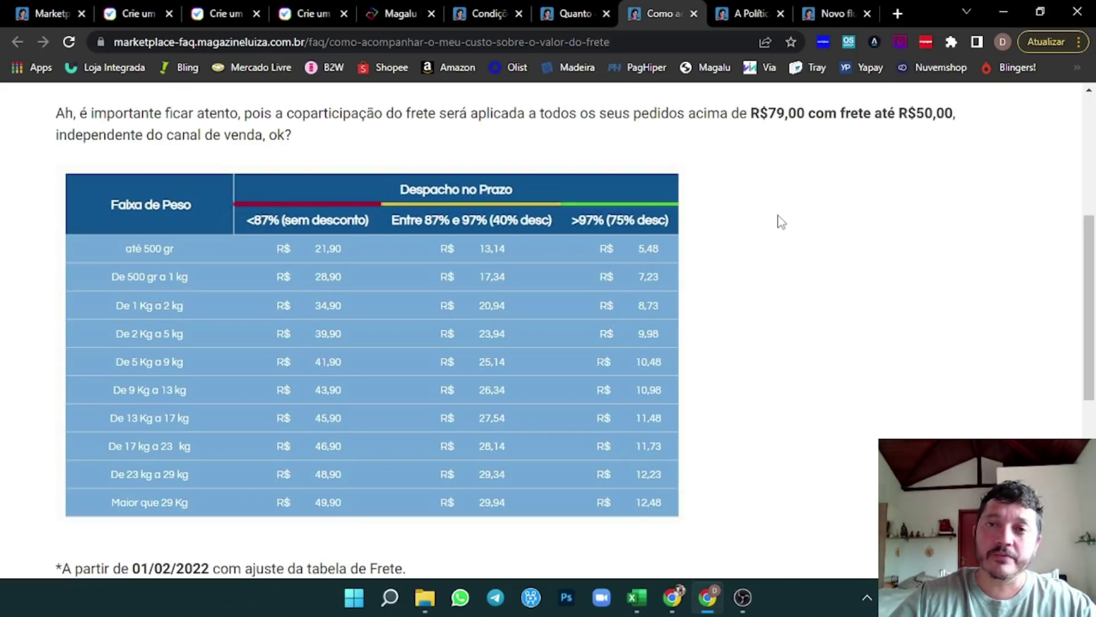
{"action": "left_click", "coordinate": [462, 7]}
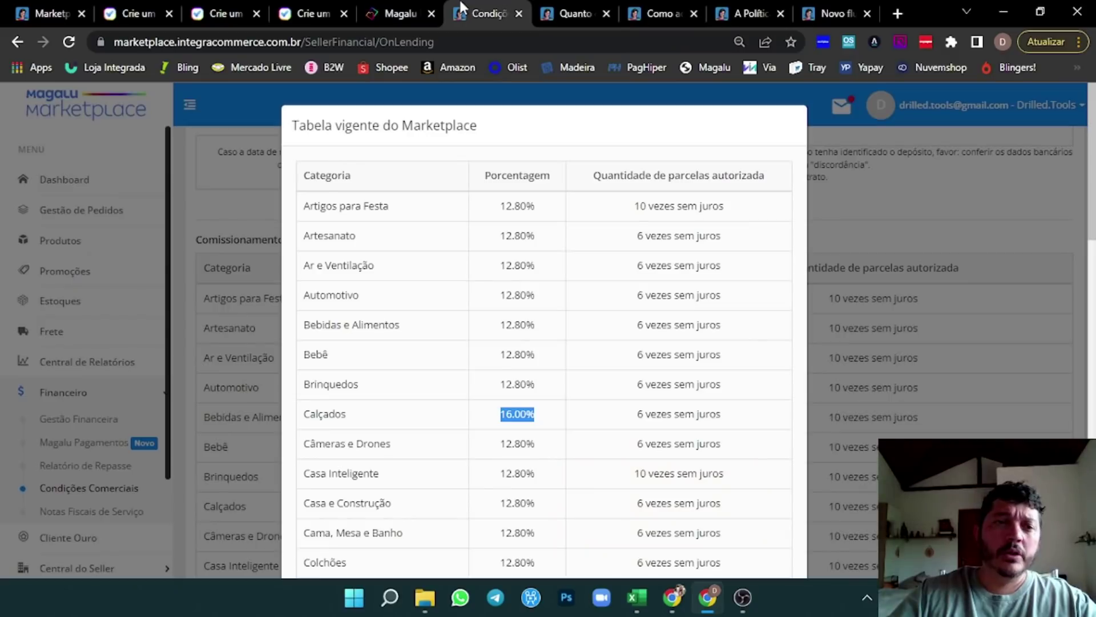
{"action": "left_click", "coordinate": [879, 222]}
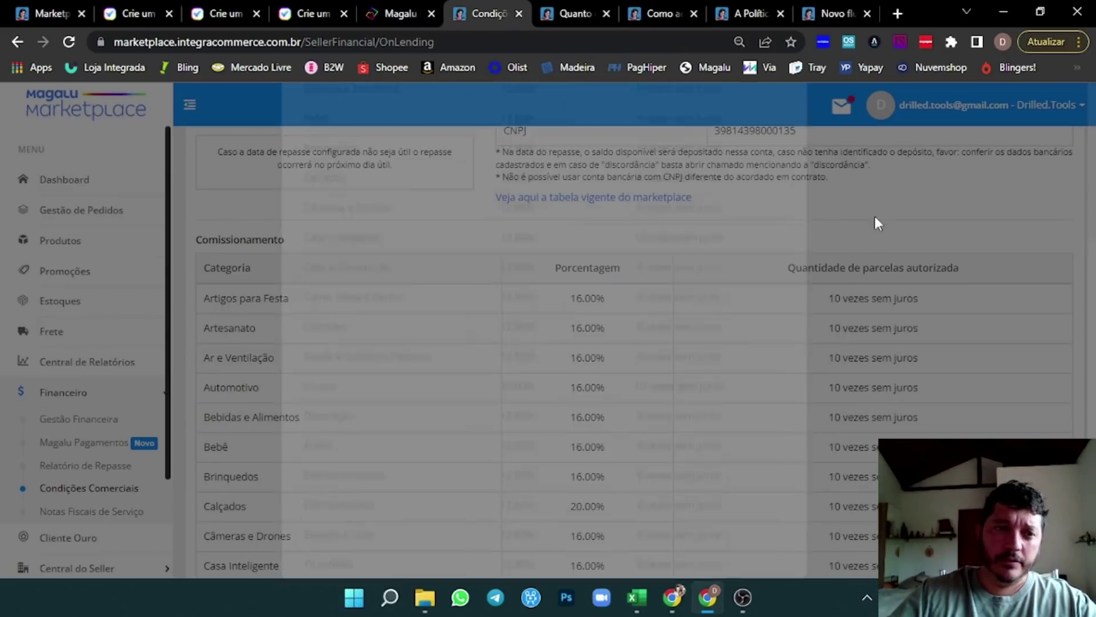
{"action": "scroll", "coordinate": [616, 324], "scroll_direction": "down", "scroll_amount": 3}
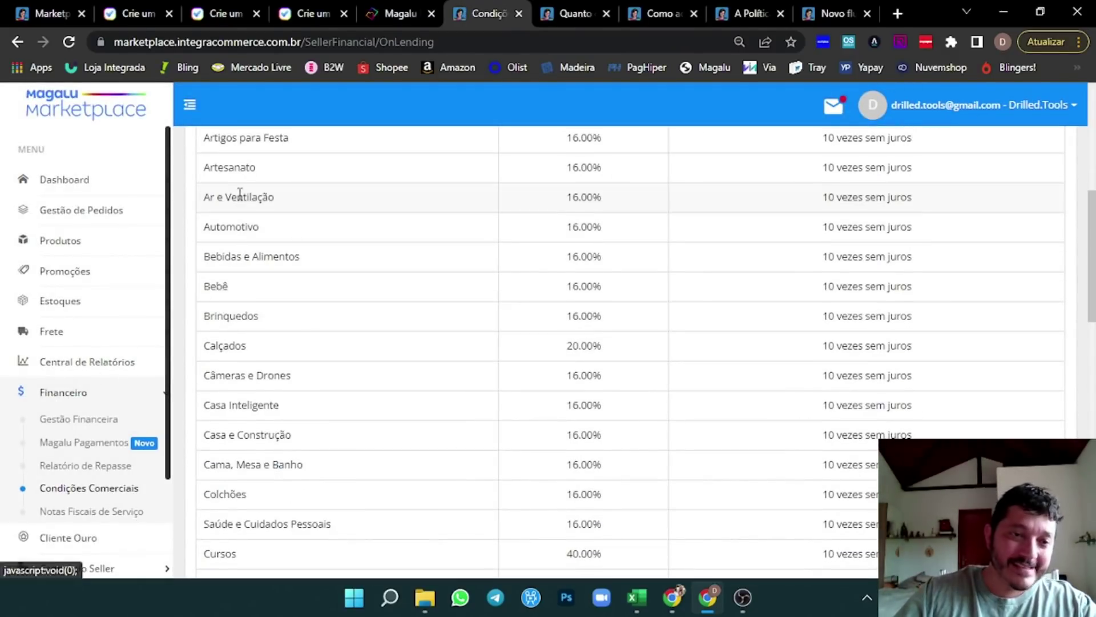
{"action": "scroll", "coordinate": [85, 253], "scroll_direction": "down", "scroll_amount": 2}
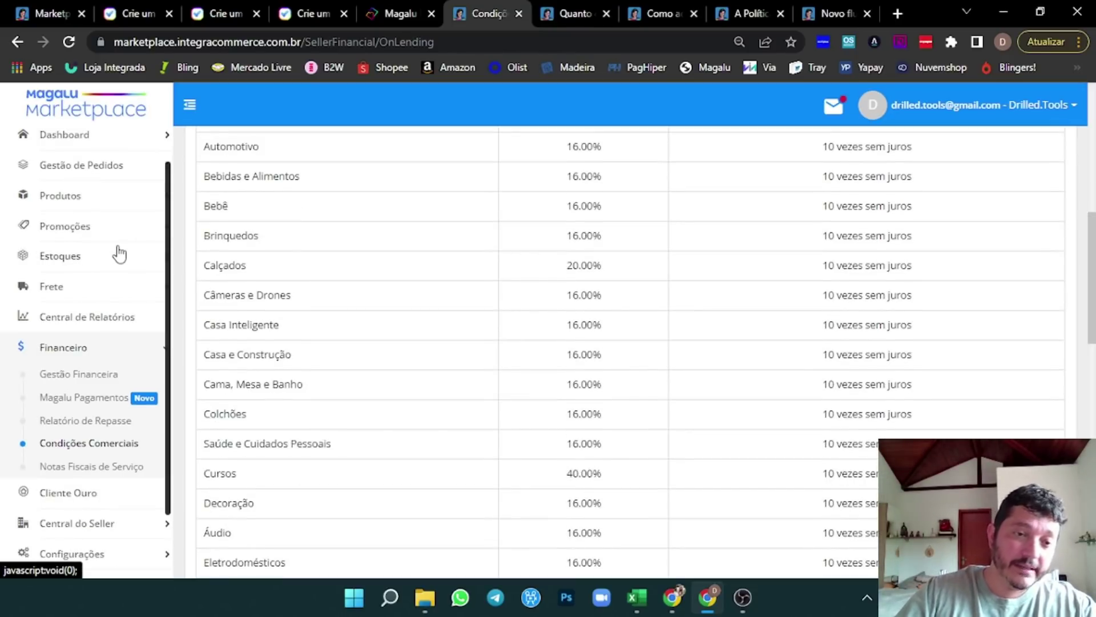
- Open Magalu Entregas from the order management section, go to Performance de Expedição, and dismiss the feedback survey
{"action": "left_click", "coordinate": [72, 169]}
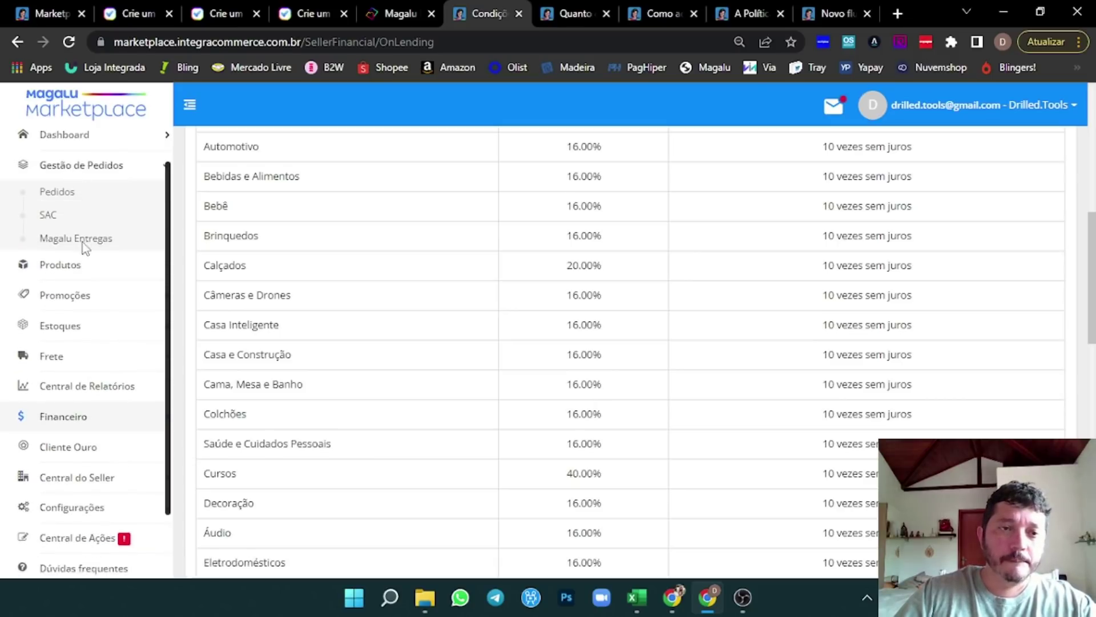
{"action": "left_click", "coordinate": [82, 241]}
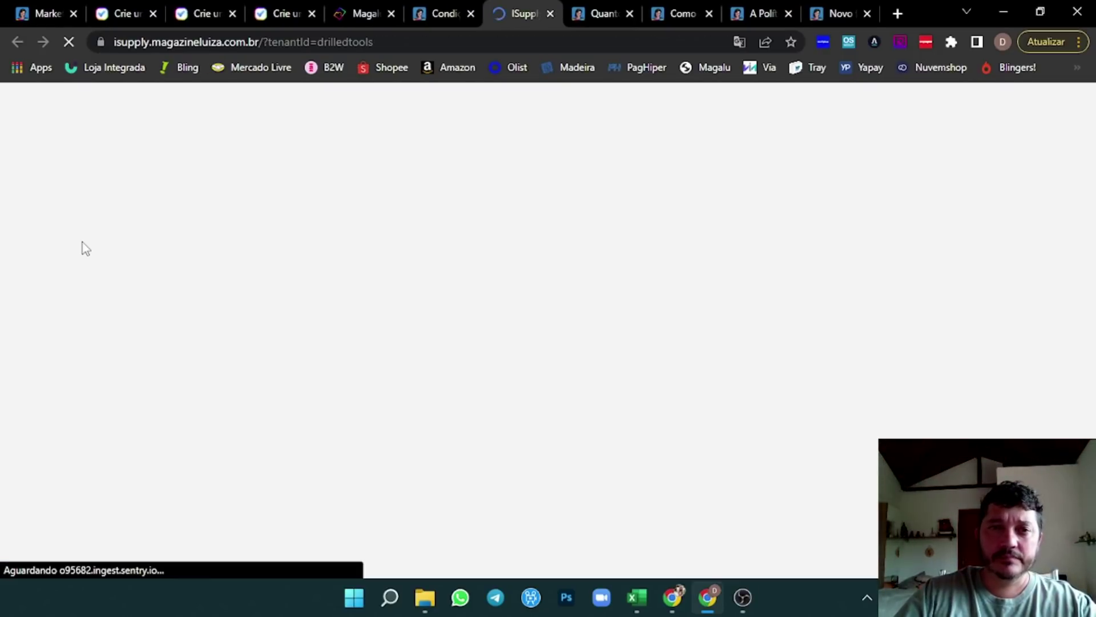
{"action": "scroll", "coordinate": [566, 197], "scroll_direction": "down", "scroll_amount": 4}
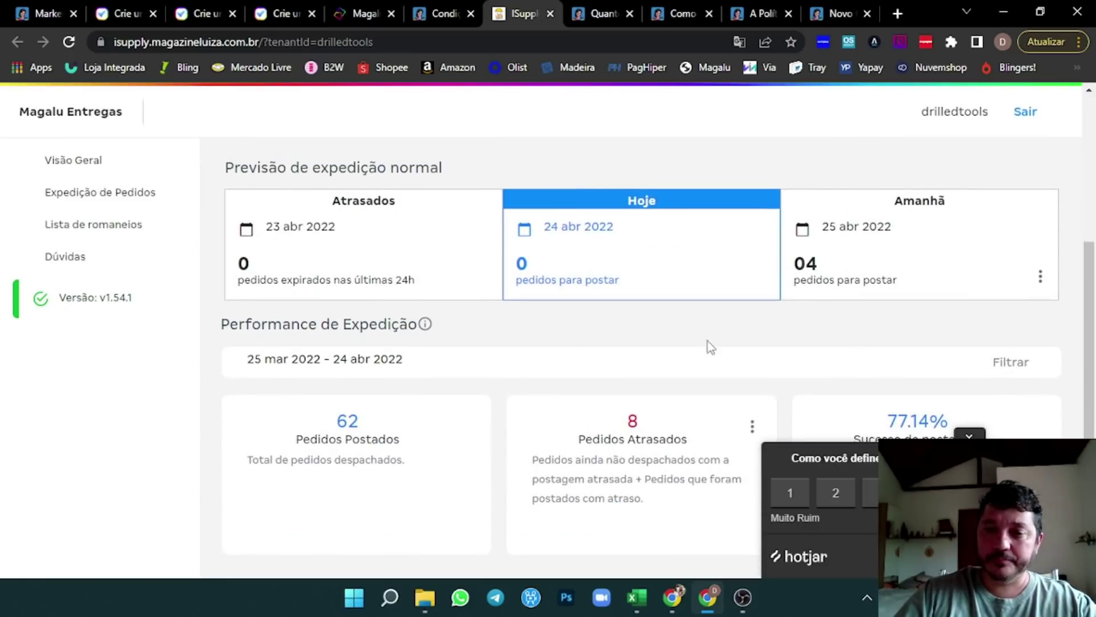
{"action": "left_click", "coordinate": [969, 437]}
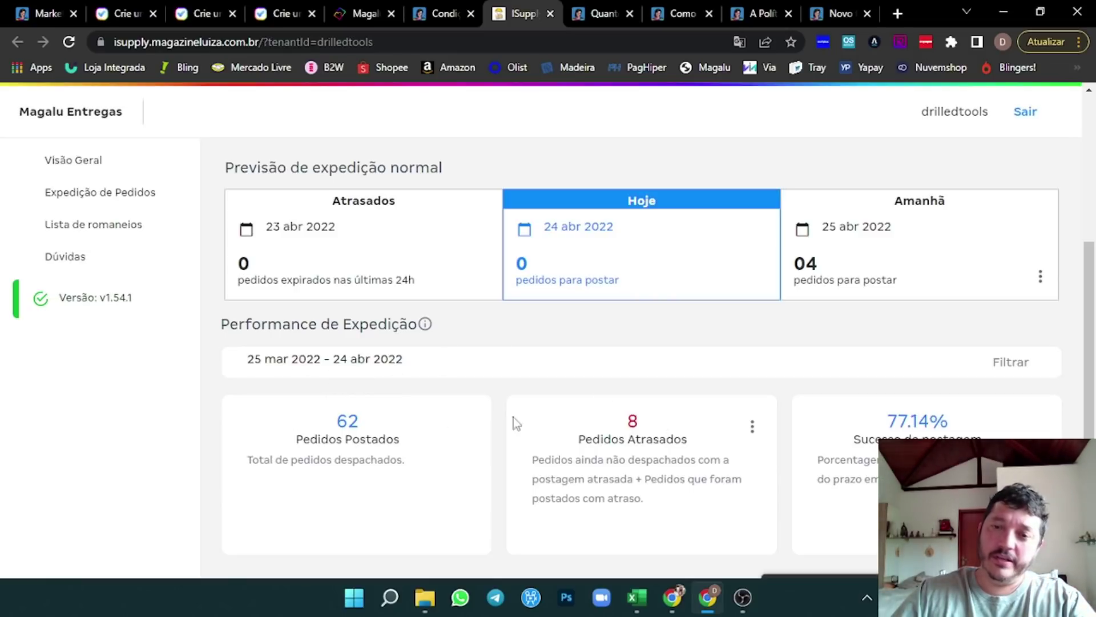
- Highlight the posting success rate and compare it with the on-time dispatch bands in the freight cost FAQ table
{"action": "mouse_move", "coordinate": [890, 421]}
{"action": "left_mouse_down"}
{"action": "mouse_move", "coordinate": [959, 423]}
{"action": "mouse_move", "coordinate": [890, 418]}
{"action": "left_mouse_up"}
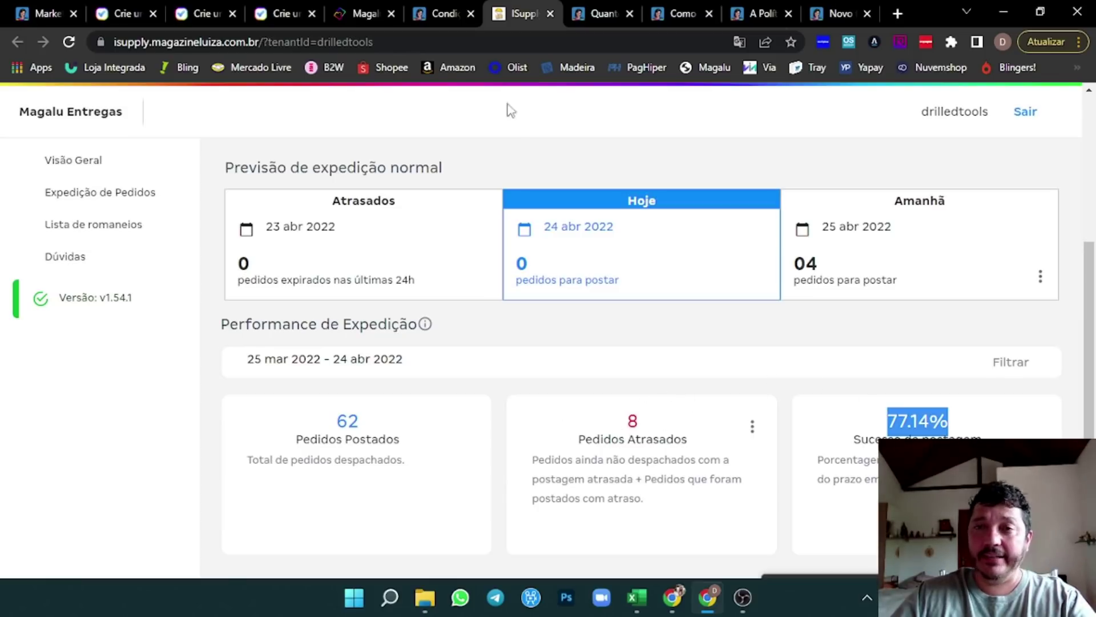
{"action": "left_click", "coordinate": [586, 10]}
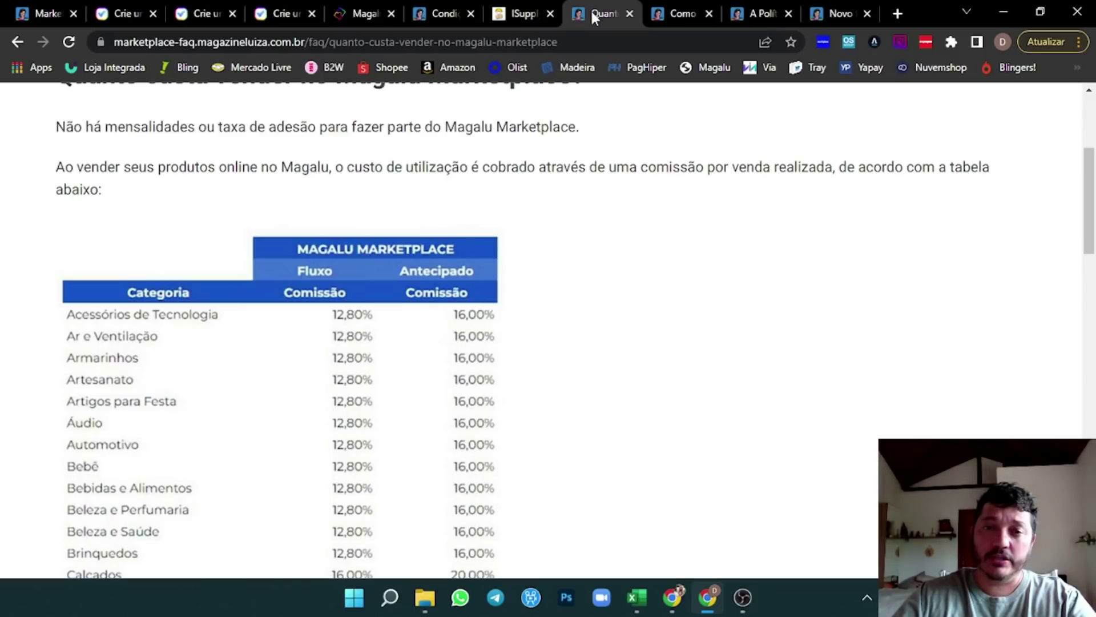
{"action": "left_click", "coordinate": [673, 13]}
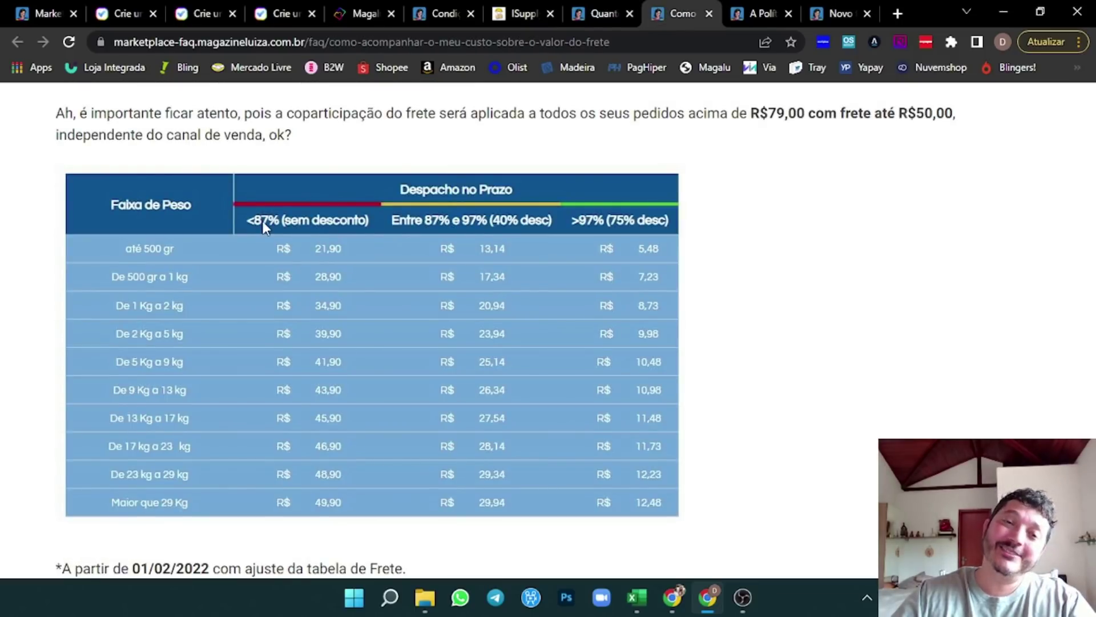